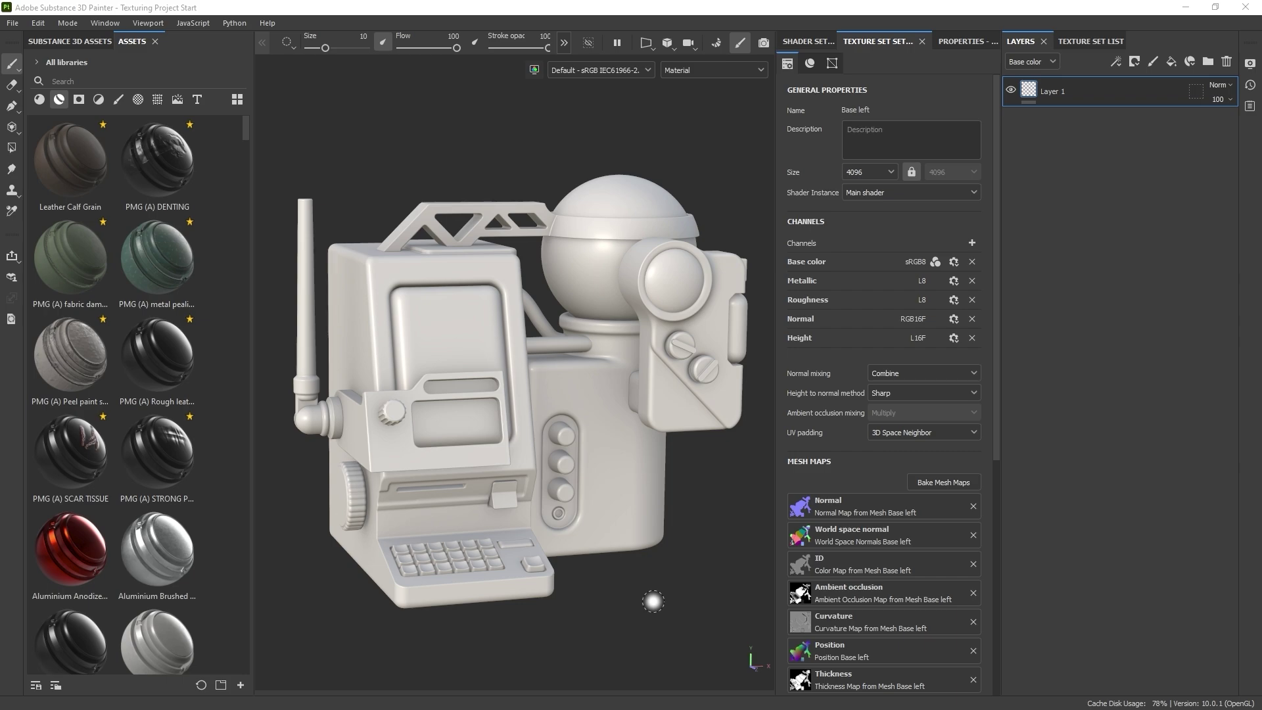
Step: Look over the untextured model and switch to the reference board to examine the coloured concept sheet of the machine
right_click_drag(669, 582, 663, 591, "alt")
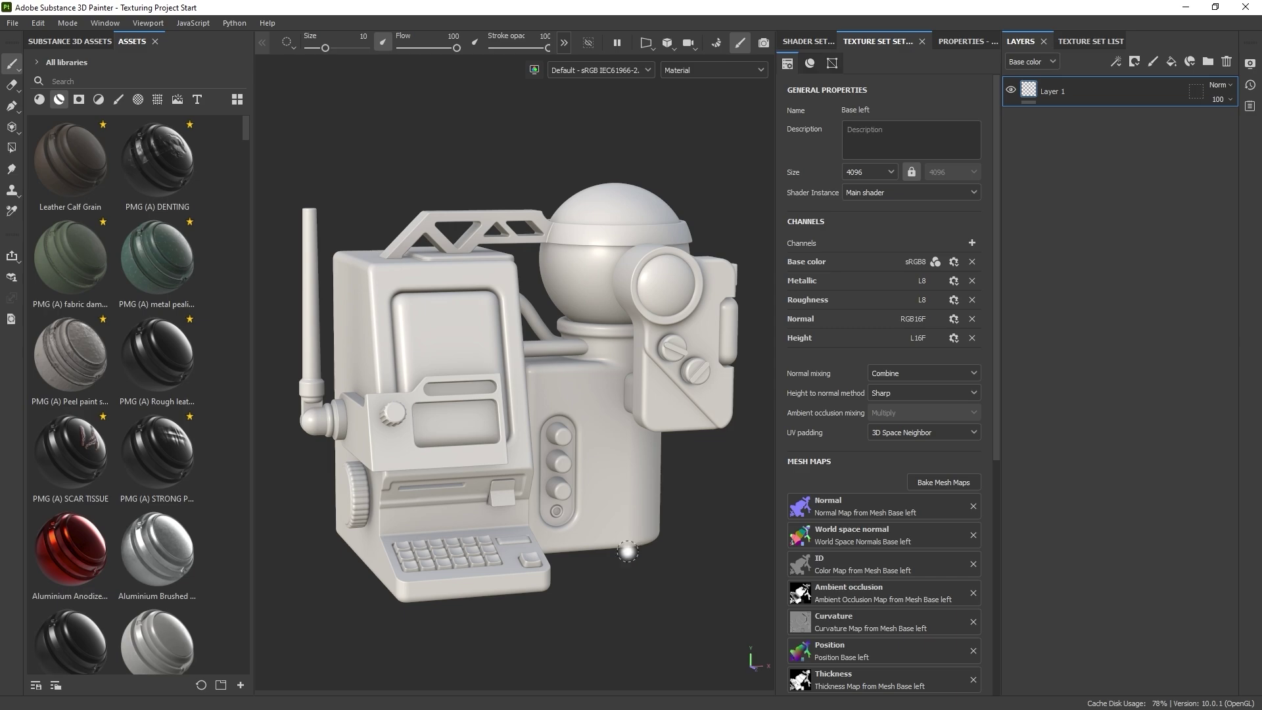
right_click_drag(632, 589, 635, 591, "alt")
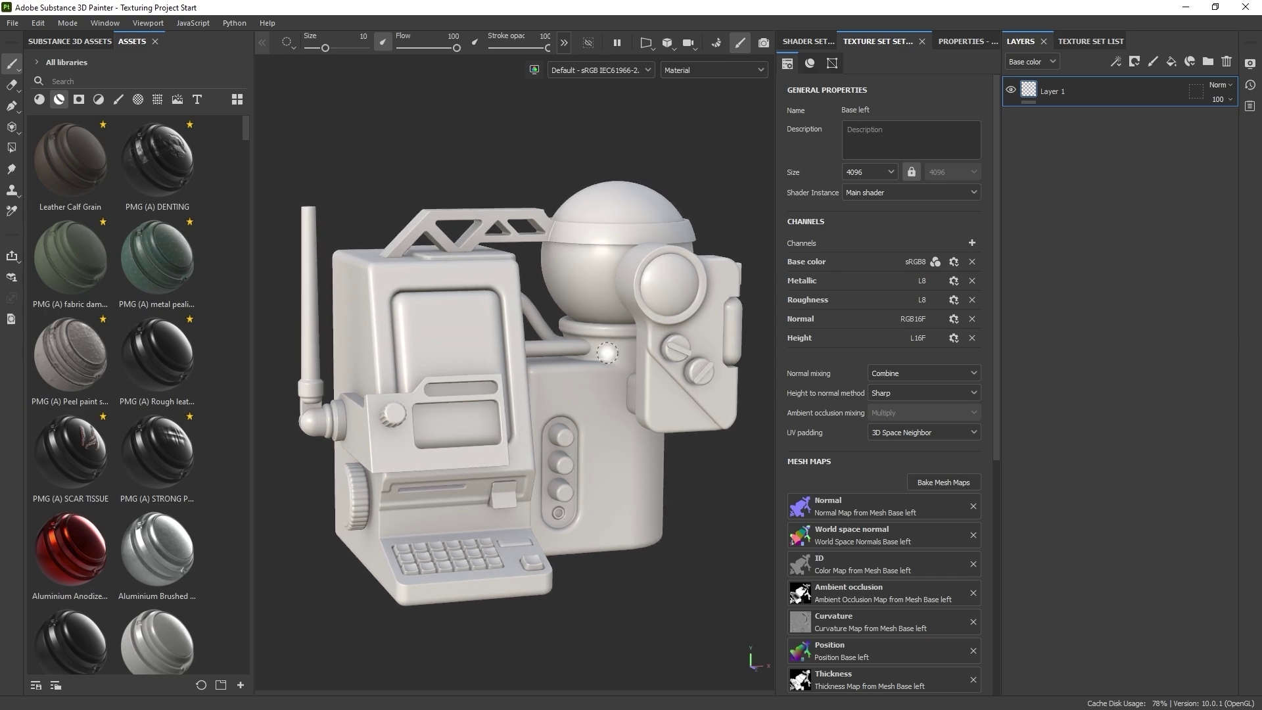
key("alt+Tab")
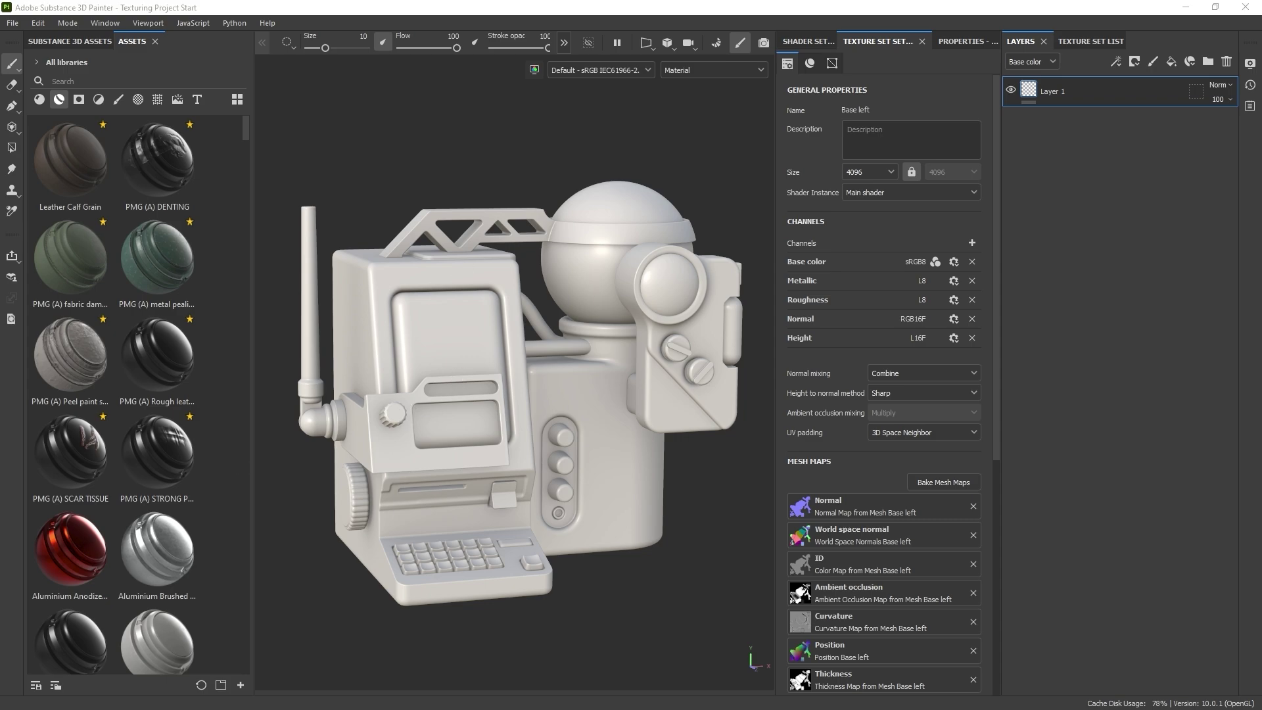
key("ctrl+f")
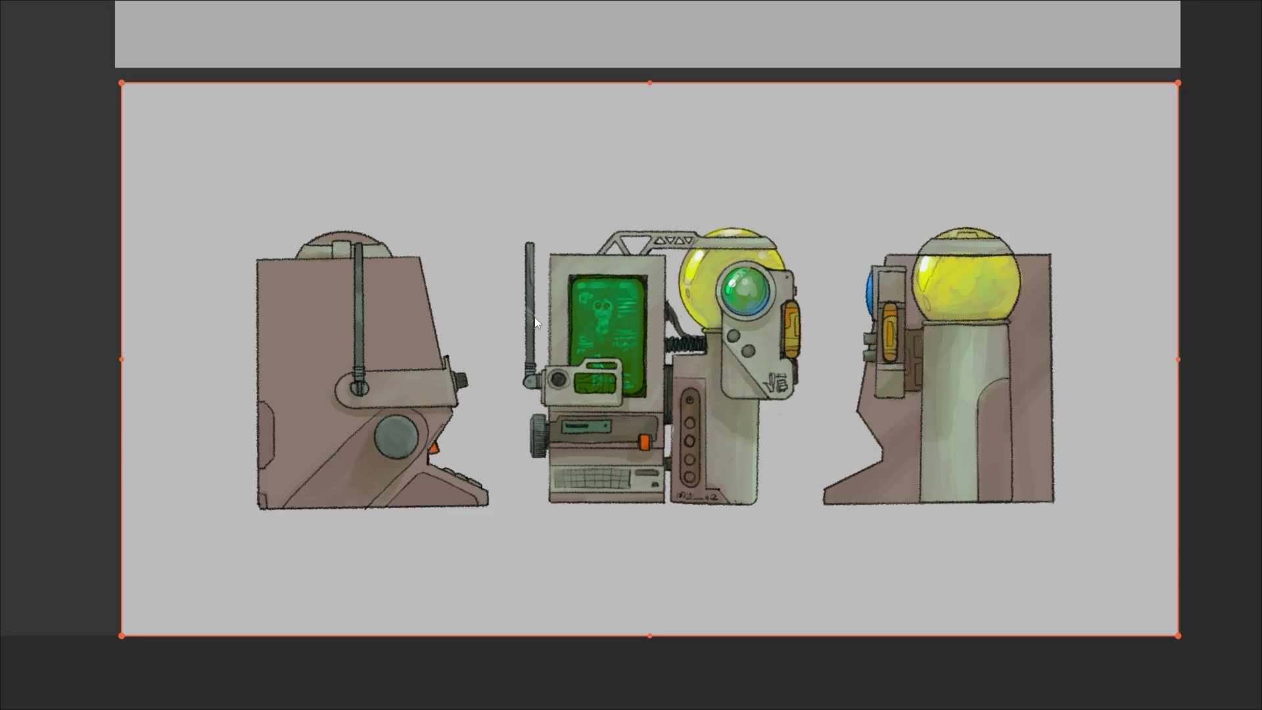
scroll(725, 358, "up", 2)
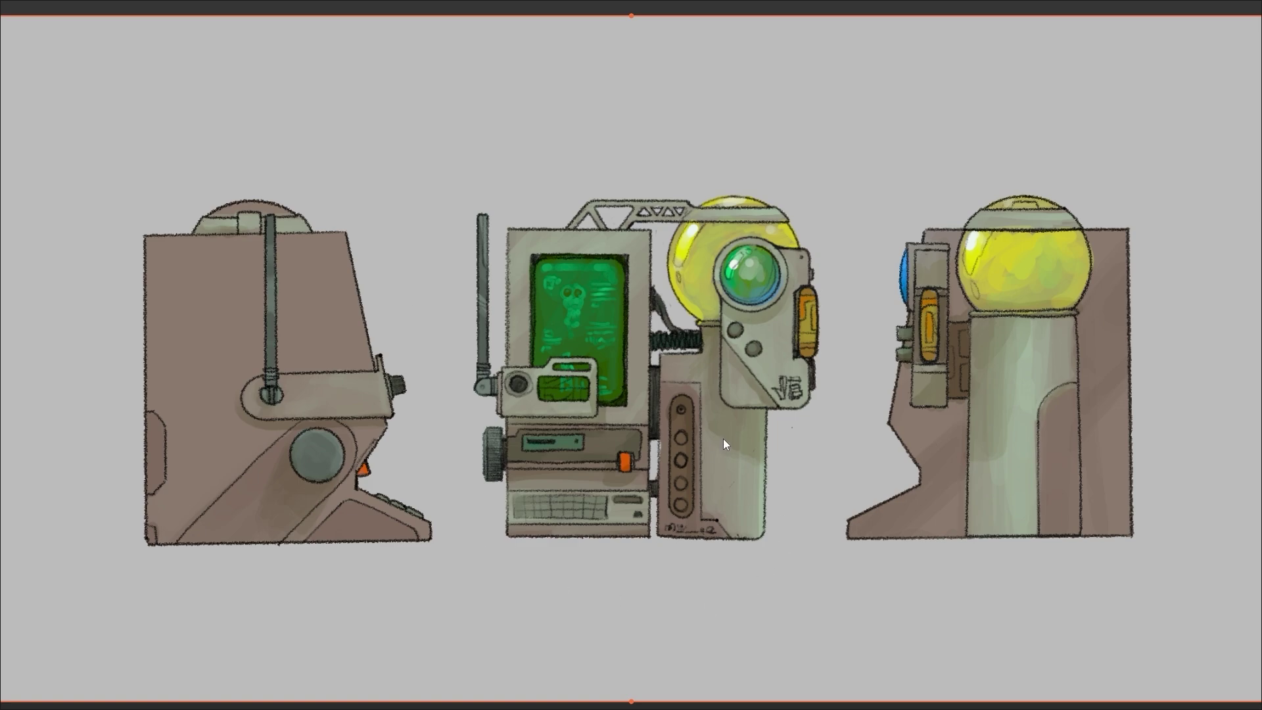
scroll(700, 455, "down", 5)
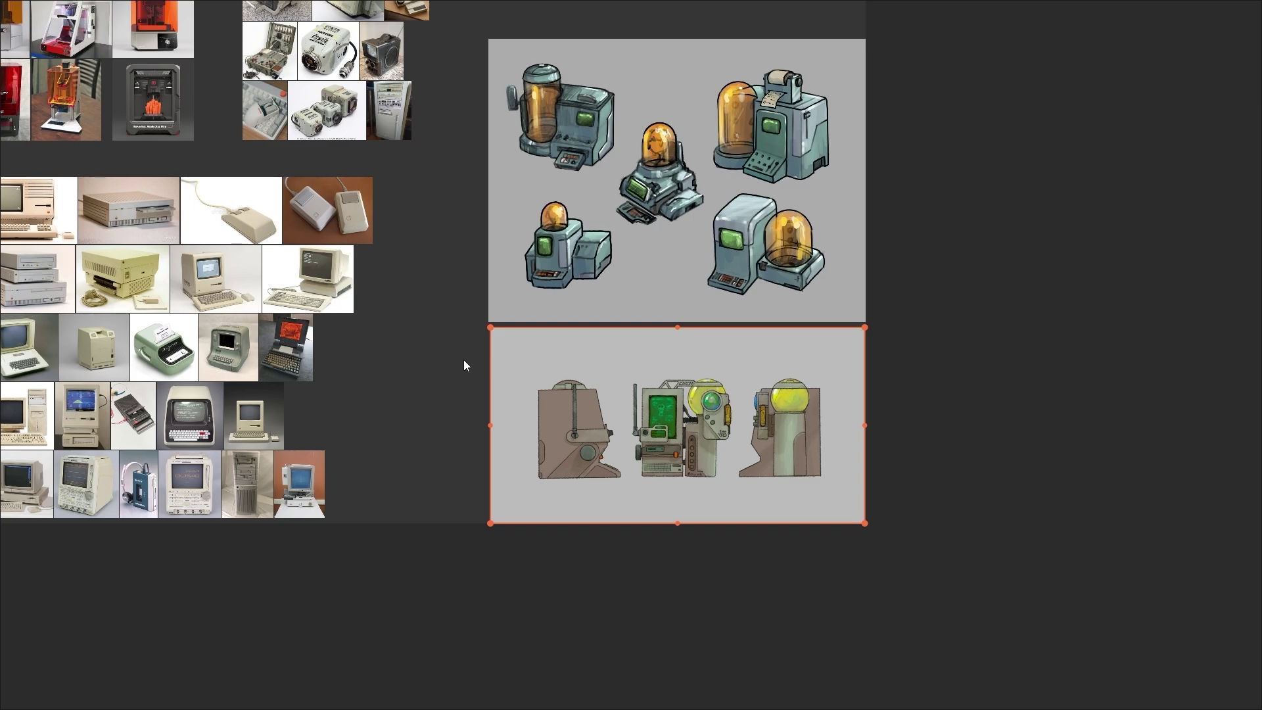
middle_click_drag(440, 358, 676, 418)
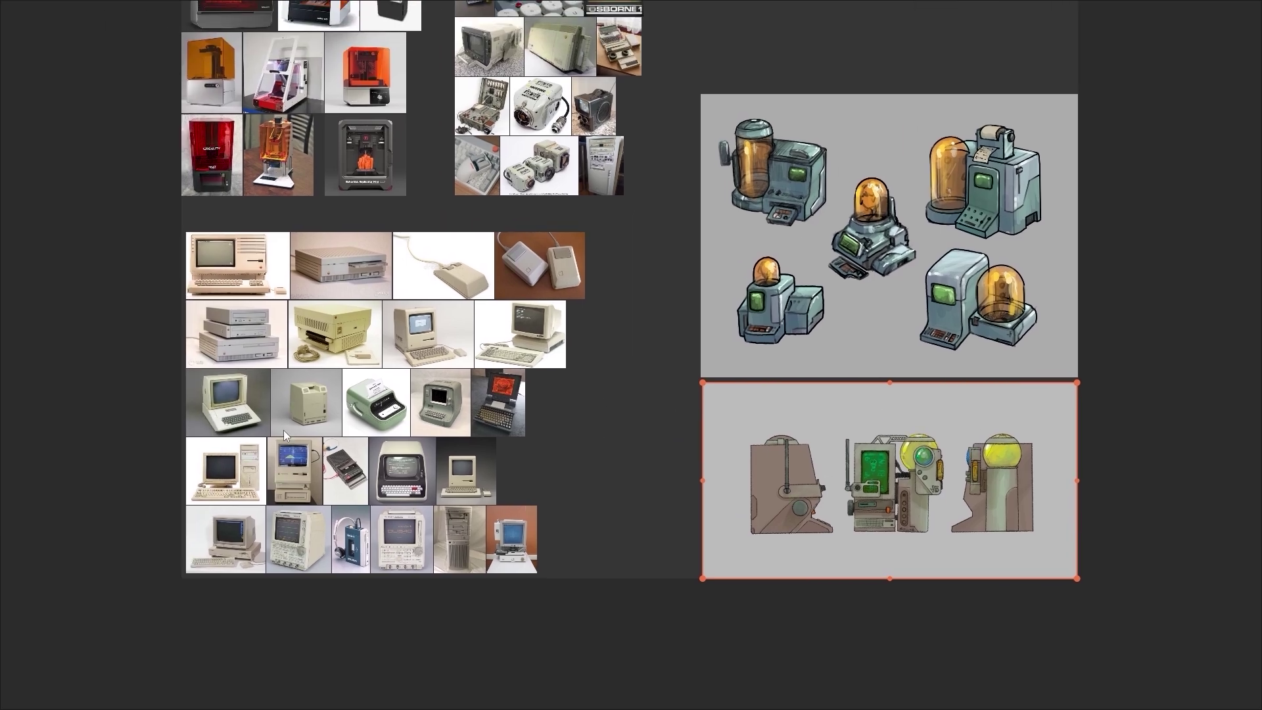
Step: Examine the vintage computer photos on the reference board, focusing on the aged beige monitor, tower and keyboard
scroll(283, 430, "up", 8)
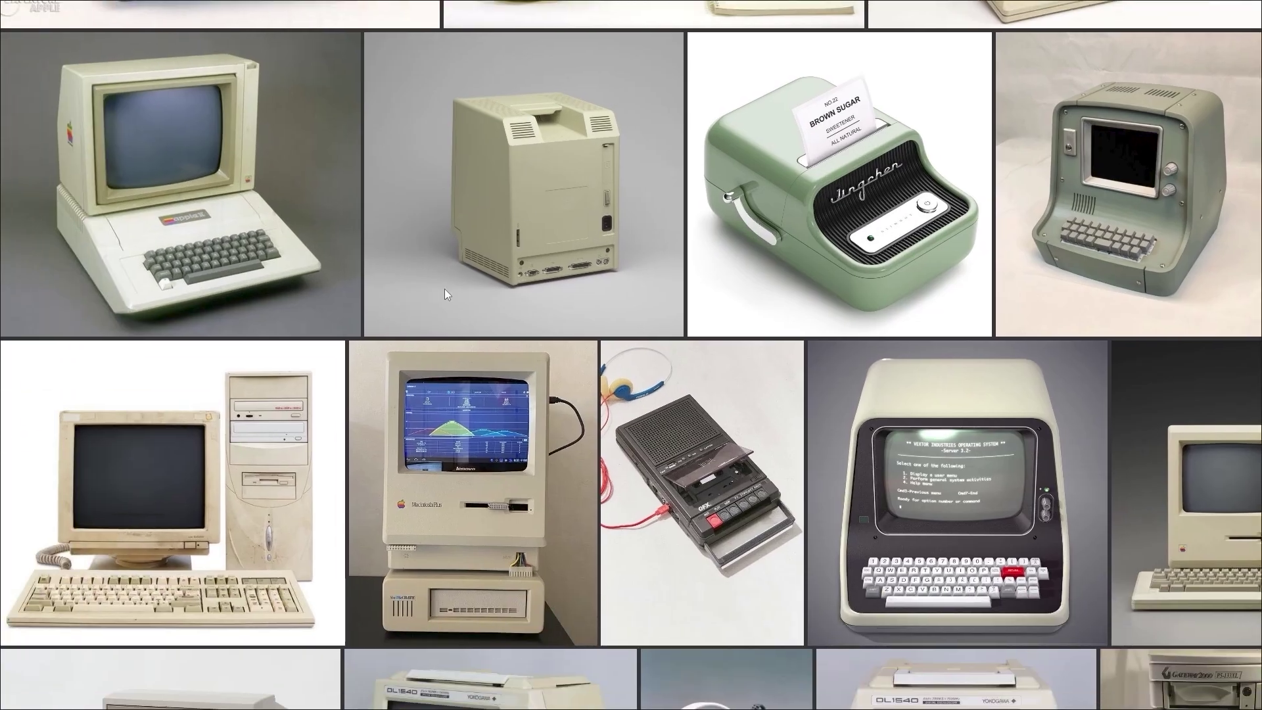
scroll(570, 195, "up", 6)
scroll(453, 326, "down", 8)
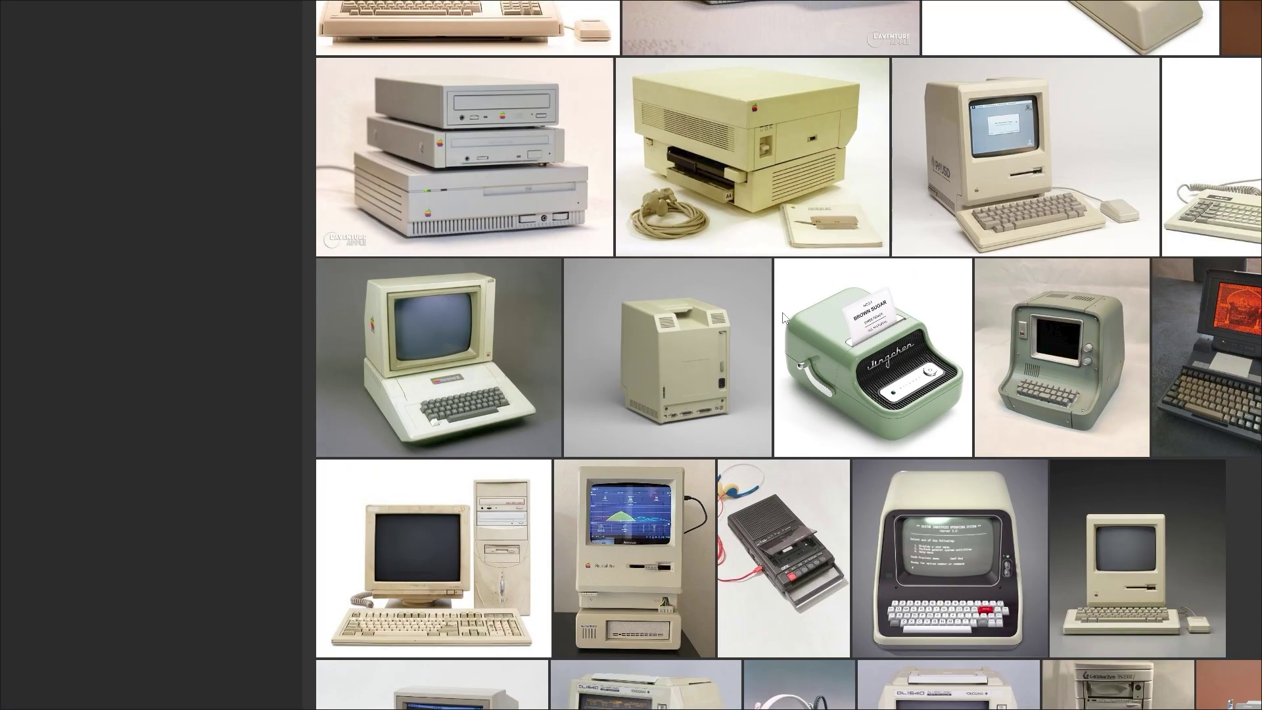
scroll(783, 313, "down", 2)
middle_click_drag(829, 304, 610, 354)
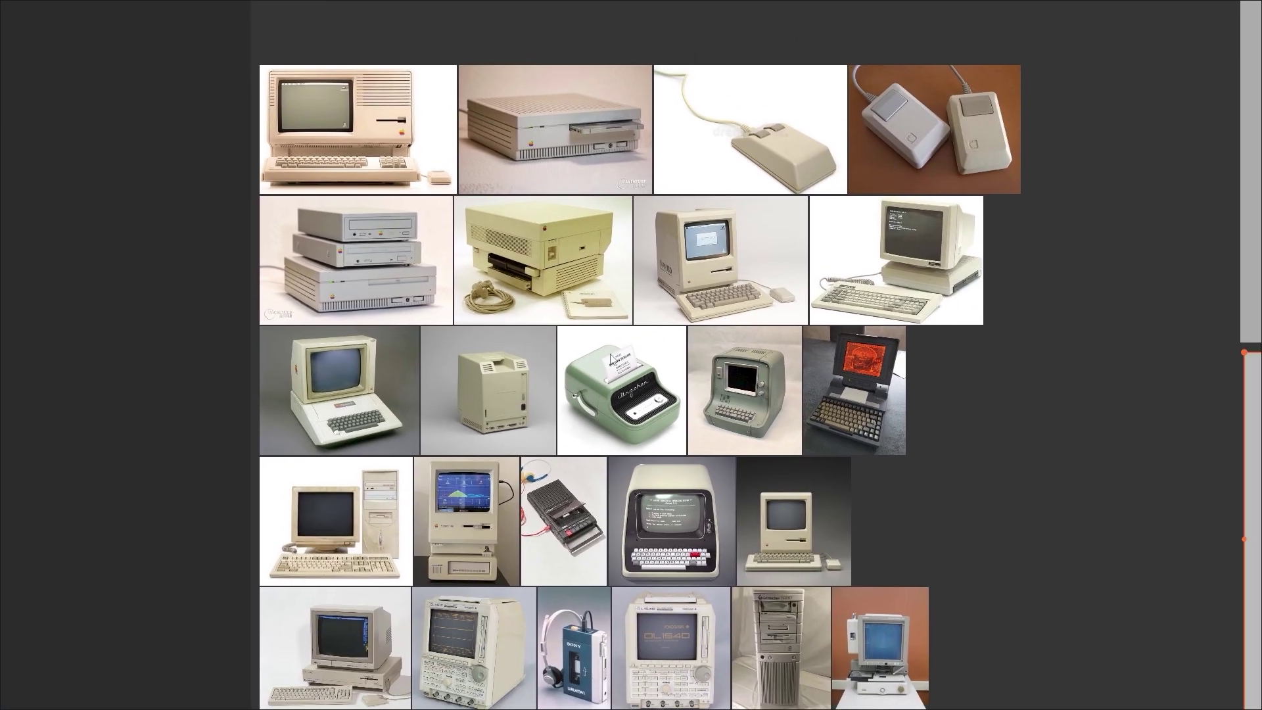
middle_click_drag(859, 527, 829, 448)
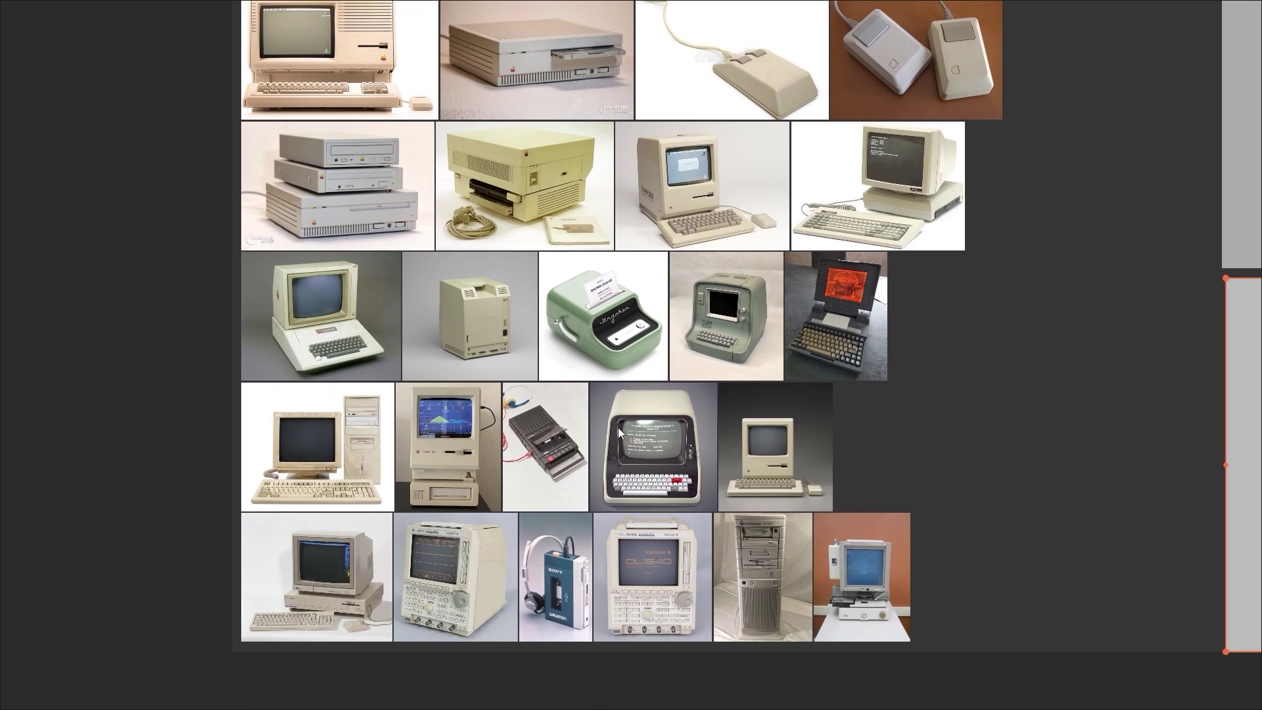
scroll(223, 518, "up", 5)
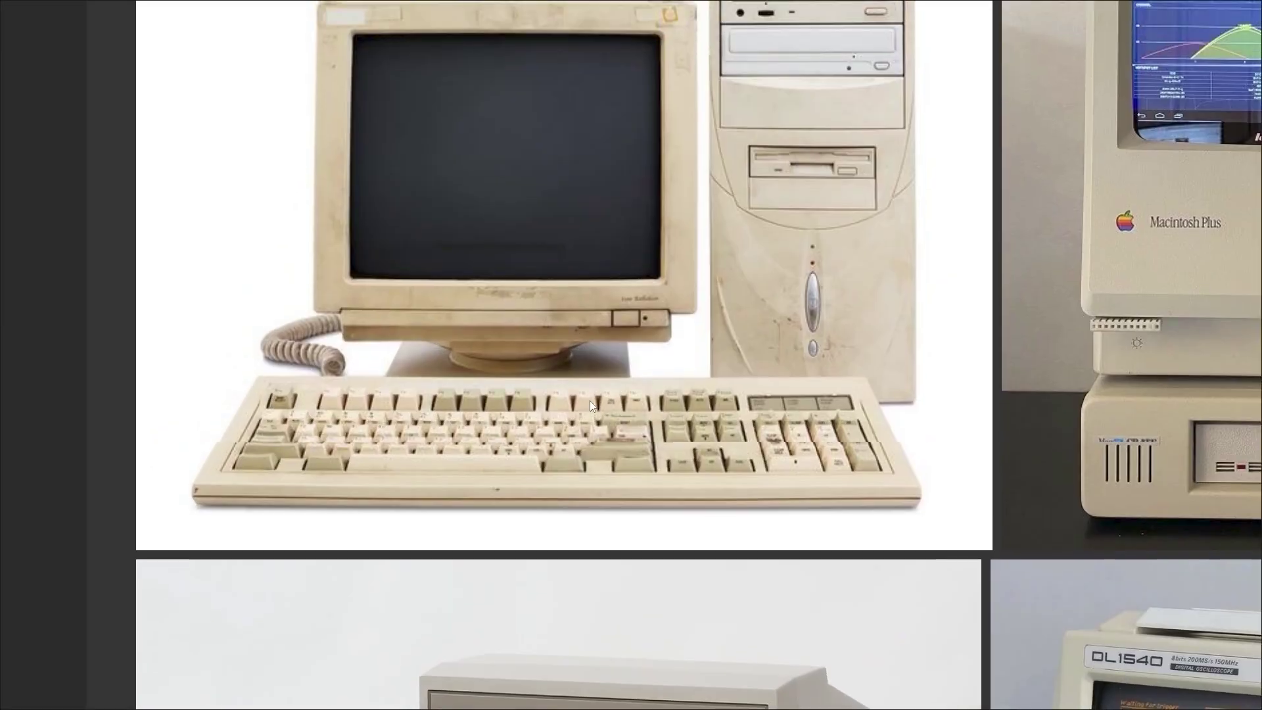
middle_click_drag(589, 400, 569, 522)
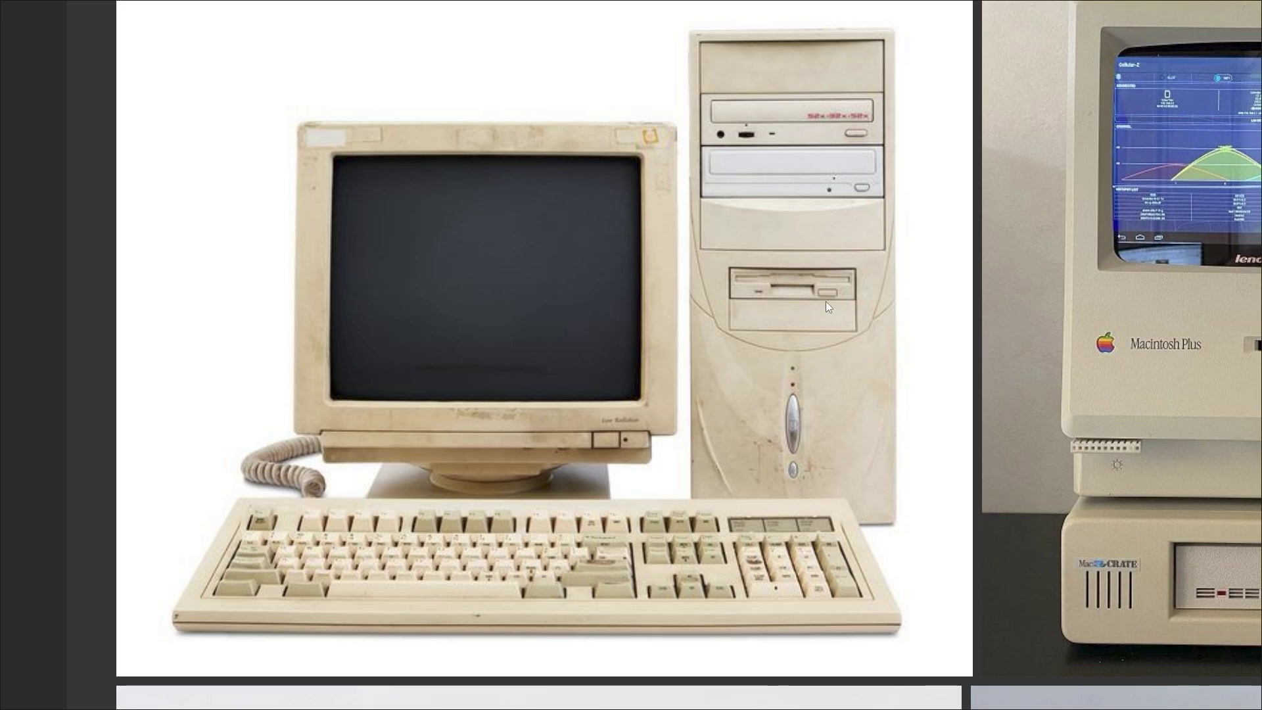
middle_click_drag(825, 301, 791, 322)
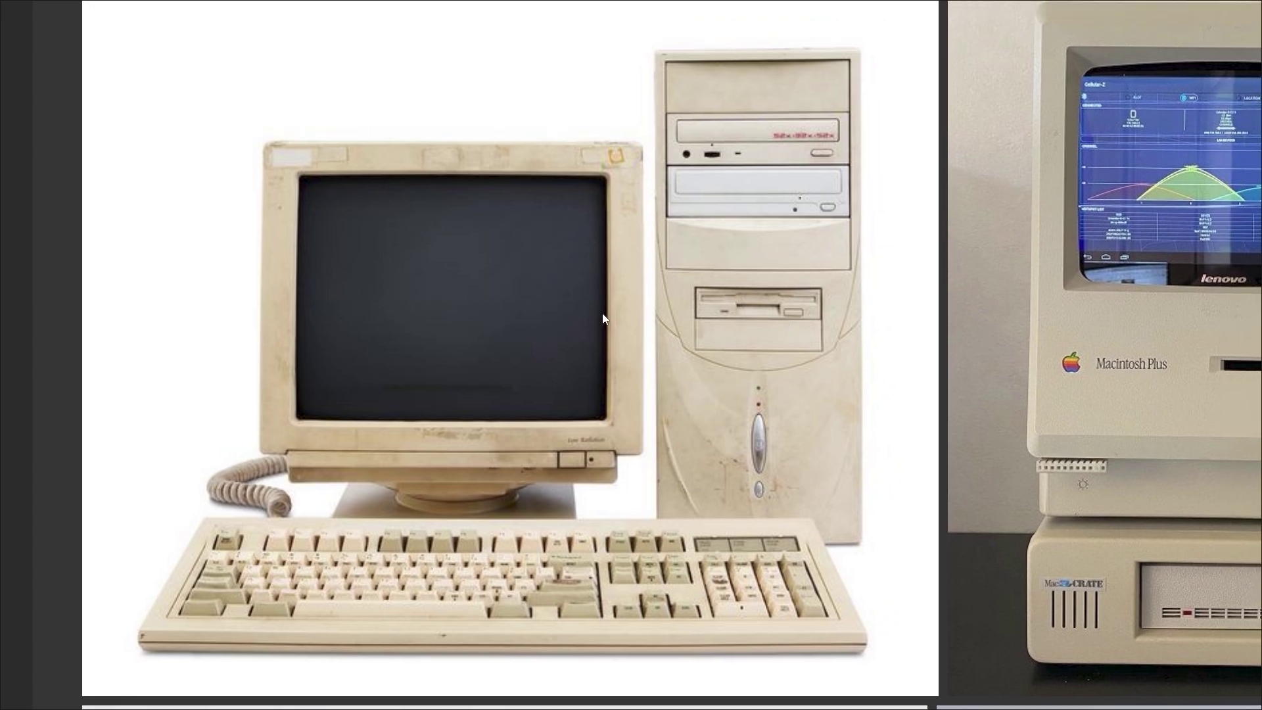
scroll(672, 347, "down", 2)
middle_click_drag(671, 347, 639, 365)
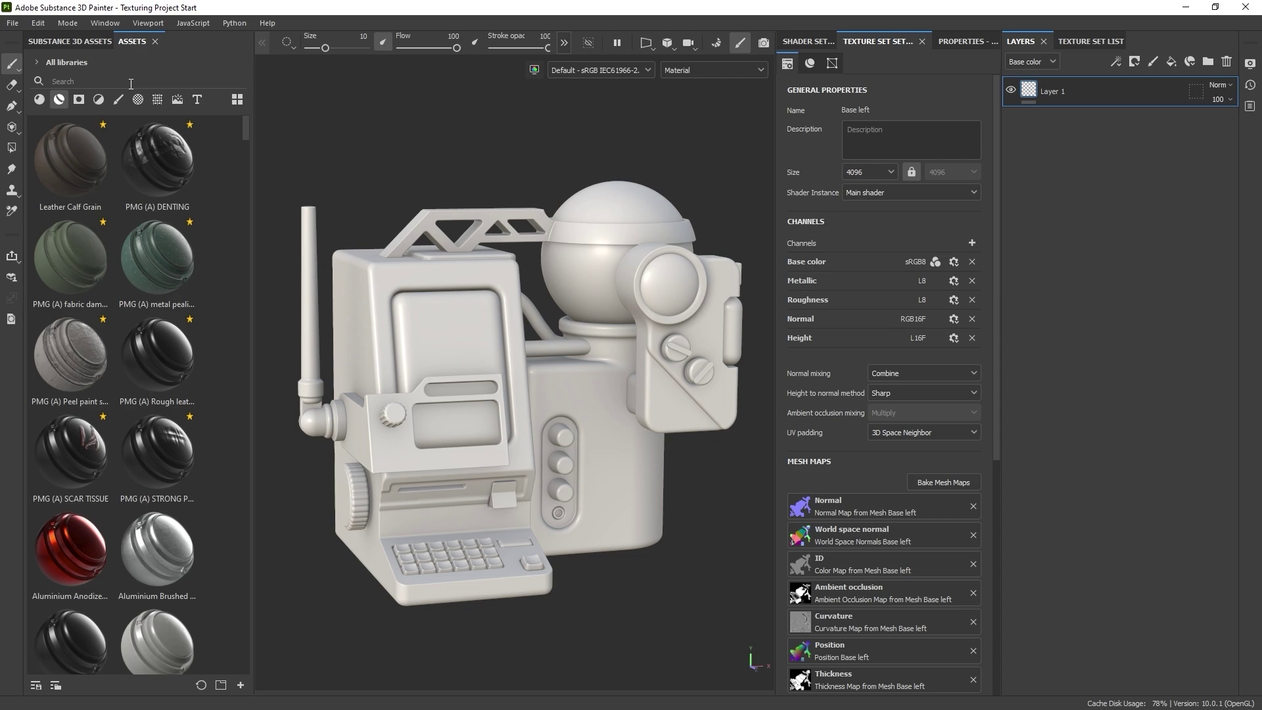
Step: Search the assets for "ok" and apply the PMG OK computer plastic smart material to the computer body
left_click(131, 83)
type("ok")
left_click_drag(71, 156, 373, 293)
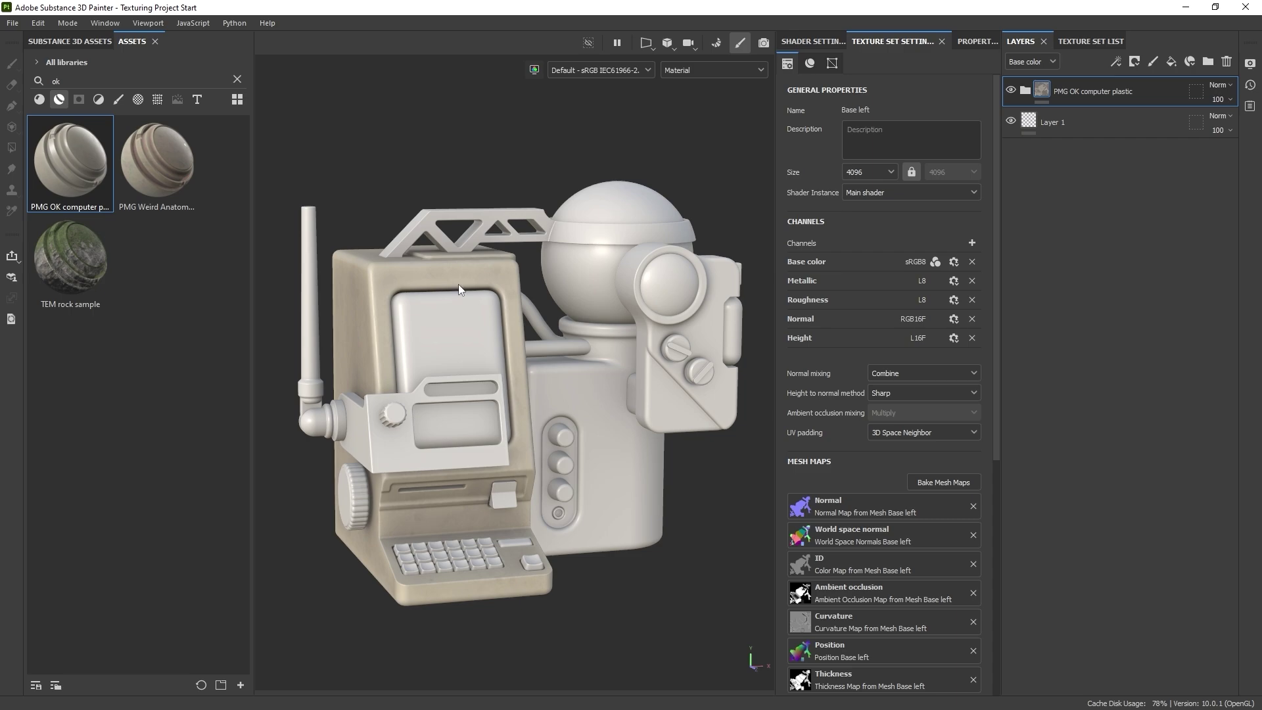
Step: Isolate the computer body and compare its plastic surface up close with the aged beige computer reference photo
key("alt+q")
scroll(639, 294, "up", 10)
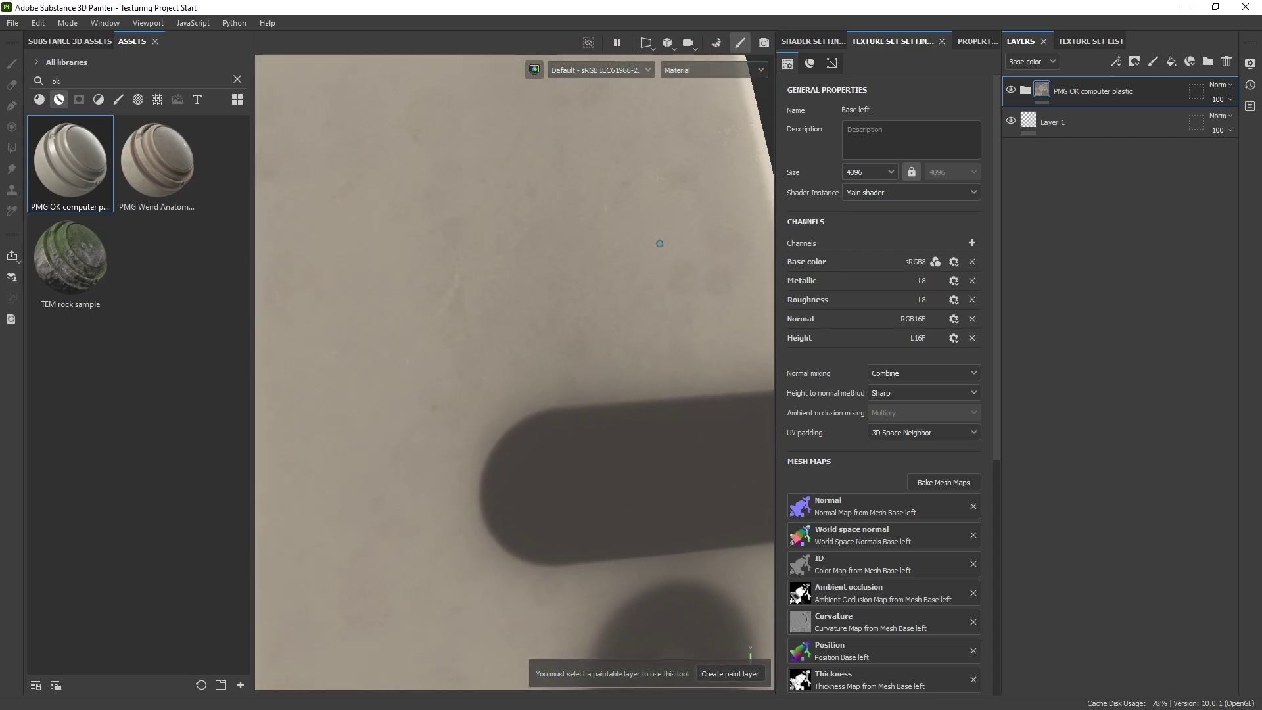
key("alt+Tab")
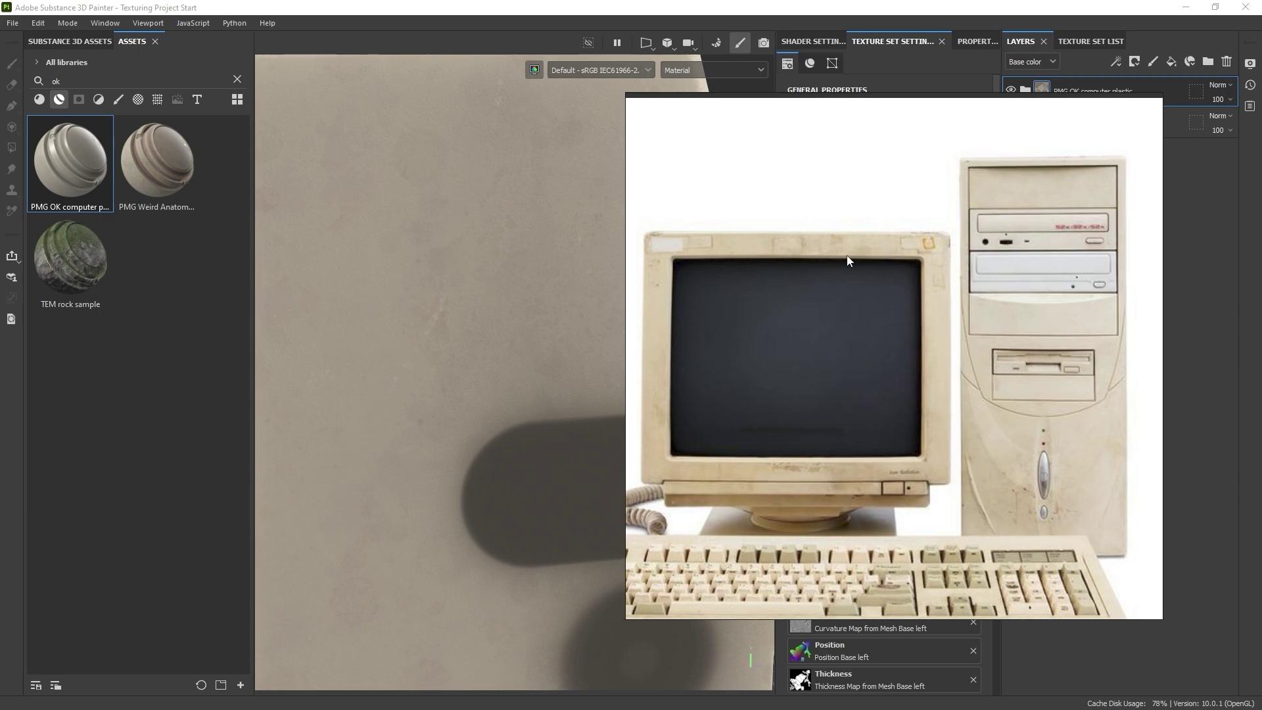
key("alt+Tab")
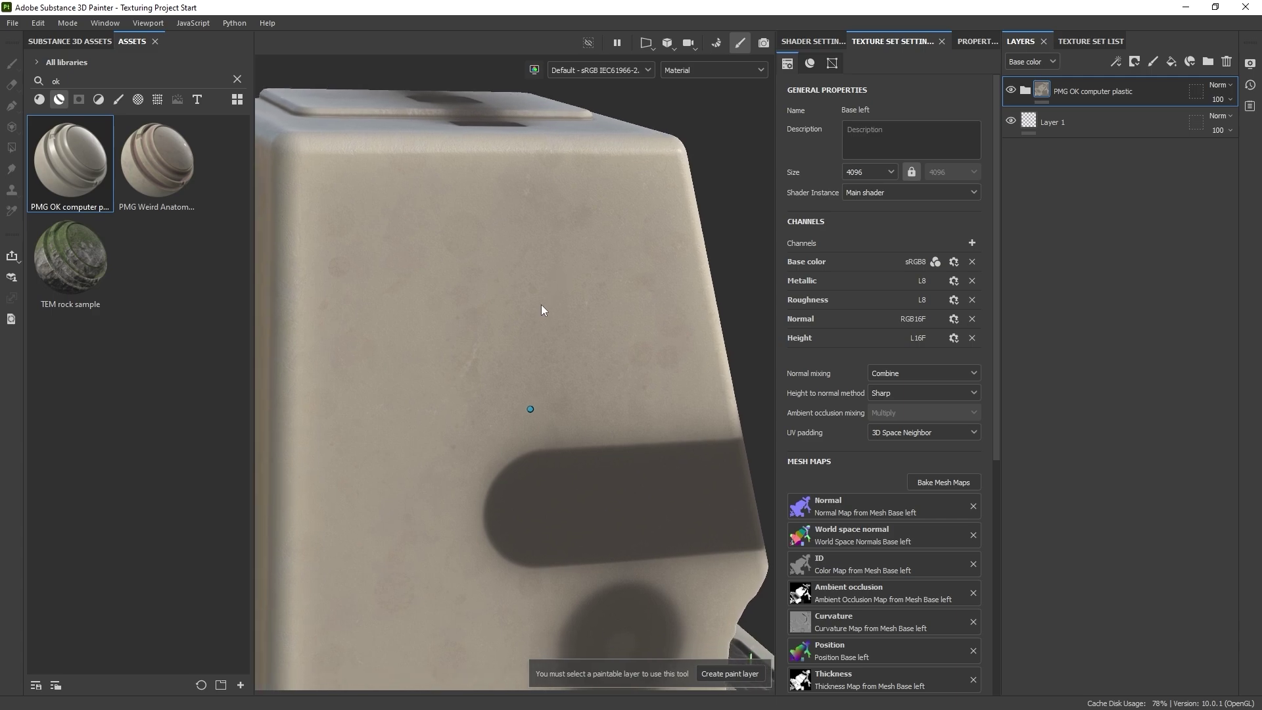
left_click_drag(538, 309, 617, 288, "alt")
mouse_move(629, 295)
right_mouse_down("shift")
mouse_move(609, 294)
mouse_move(653, 294)
right_mouse_up("shift")
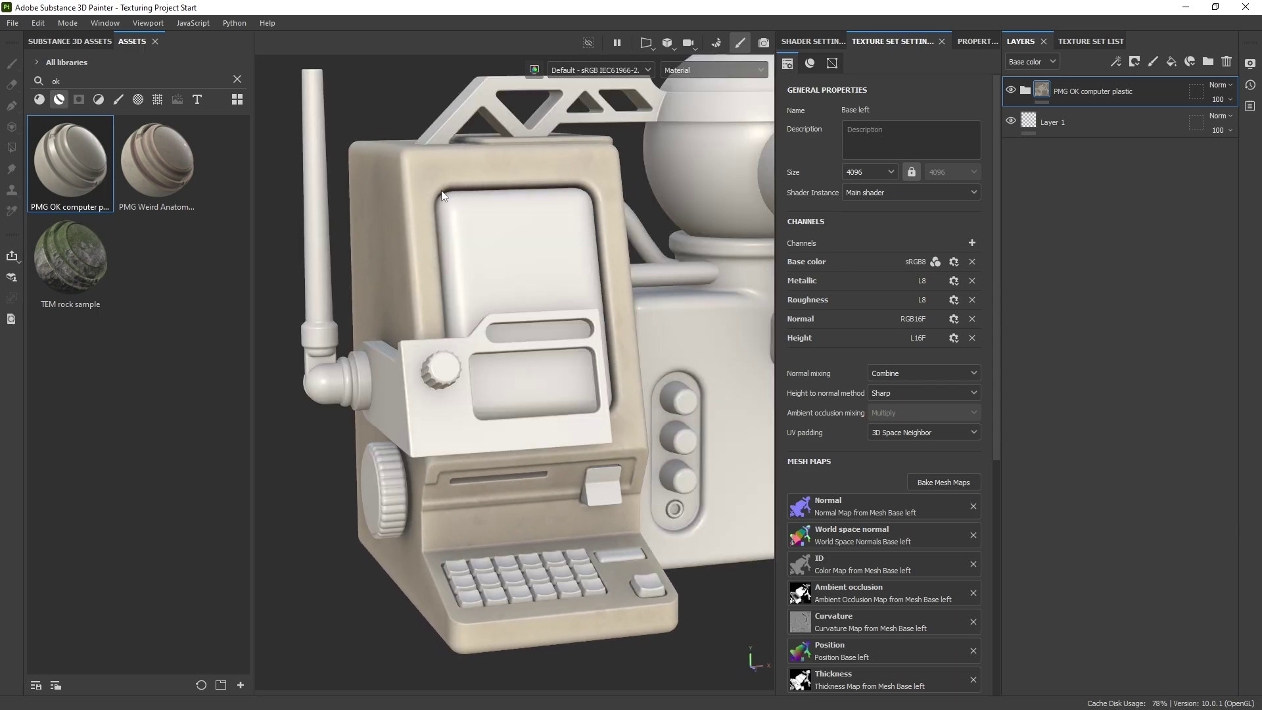
Step: Delete the PMG OK computer plastic material from the layer stack
scroll(615, 406, "down", 1)
middle_click_drag(600, 334, 593, 330, "alt")
left_click(1226, 61)
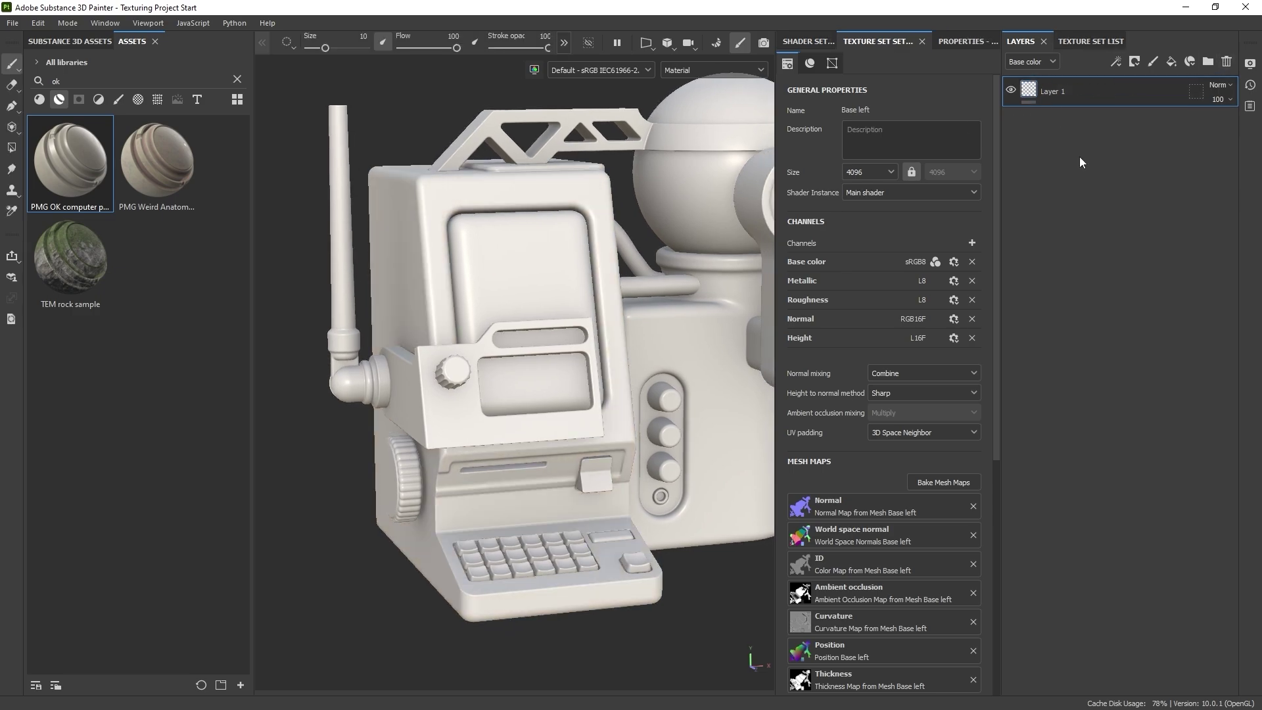
Step: Reorder the settings panels so Texture Set Settings comes first, review the shader settings and bring up the brush properties
mouse_move(652, 376)
middle_mouse_down("alt")
mouse_move(600, 388)
mouse_move(612, 405)
middle_mouse_up("alt")
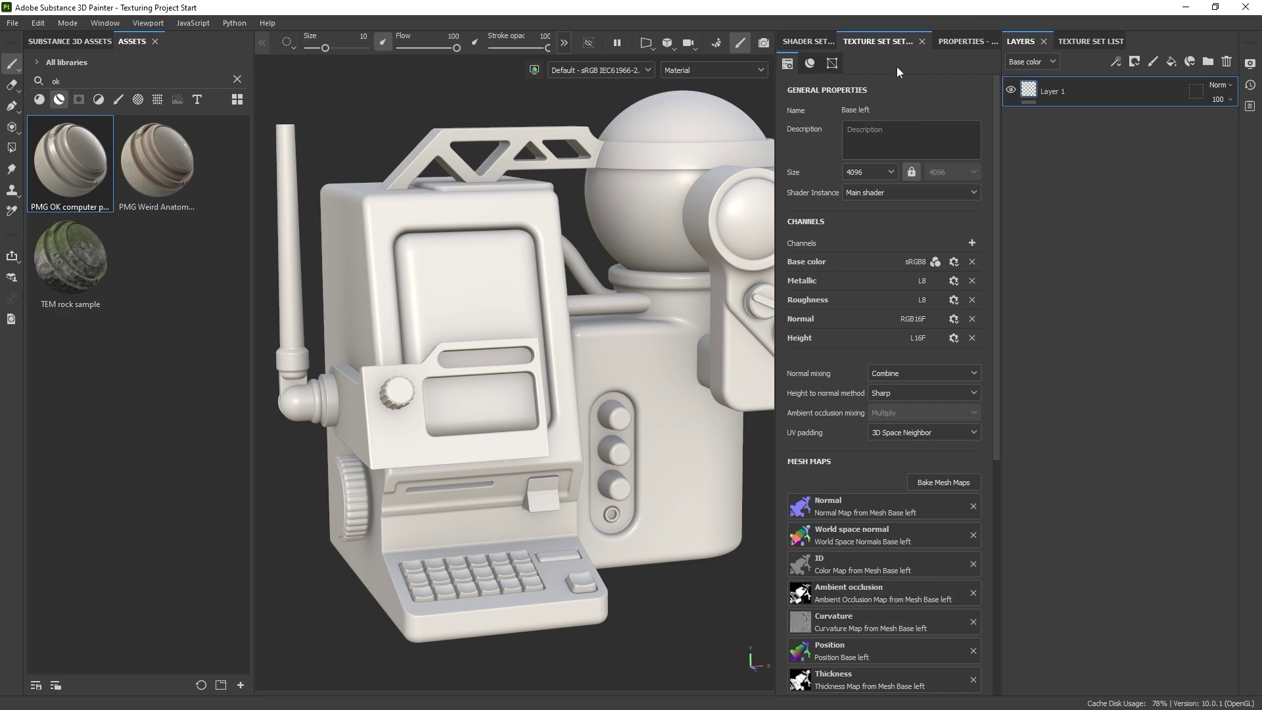
mouse_move(881, 42)
left_mouse_down()
mouse_move(861, 122)
mouse_move(928, 50)
mouse_move(1071, 286)
mouse_move(938, 590)
mouse_move(799, 647)
left_mouse_up()
mouse_move(854, 397)
left_mouse_down()
mouse_move(872, 58)
mouse_move(858, 163)
mouse_move(859, 150)
left_mouse_up()
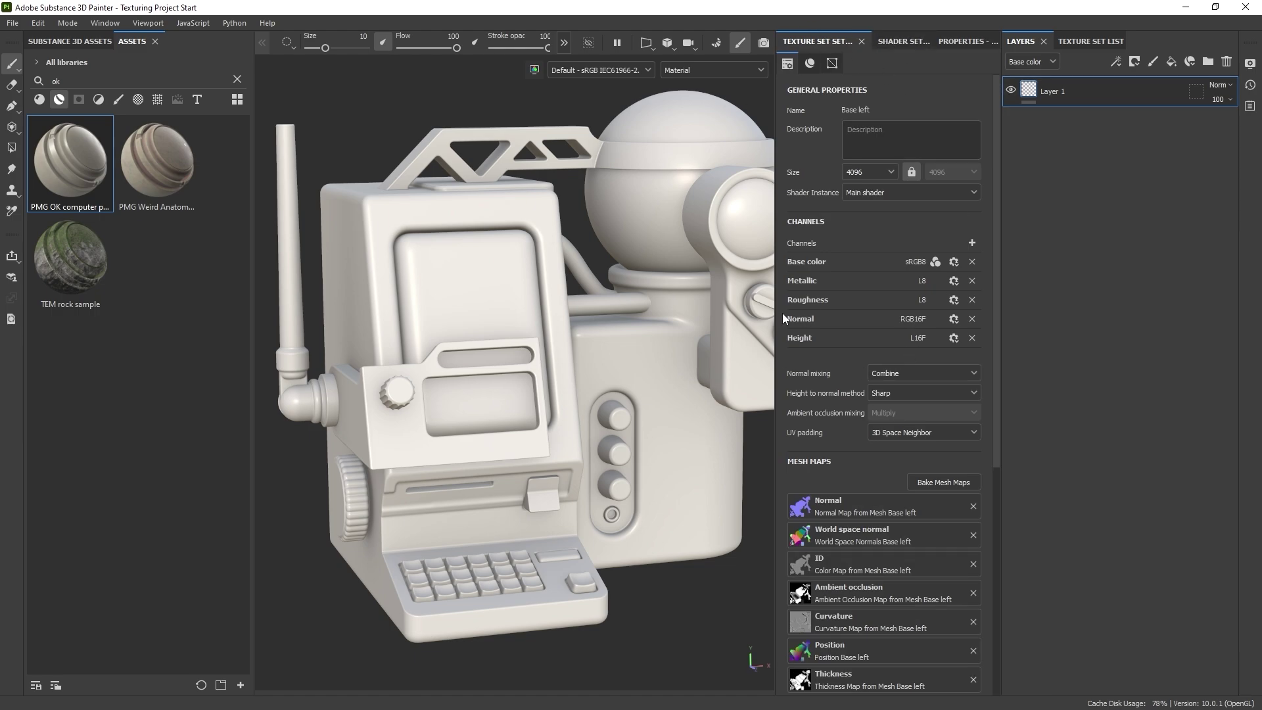
left_click(894, 43)
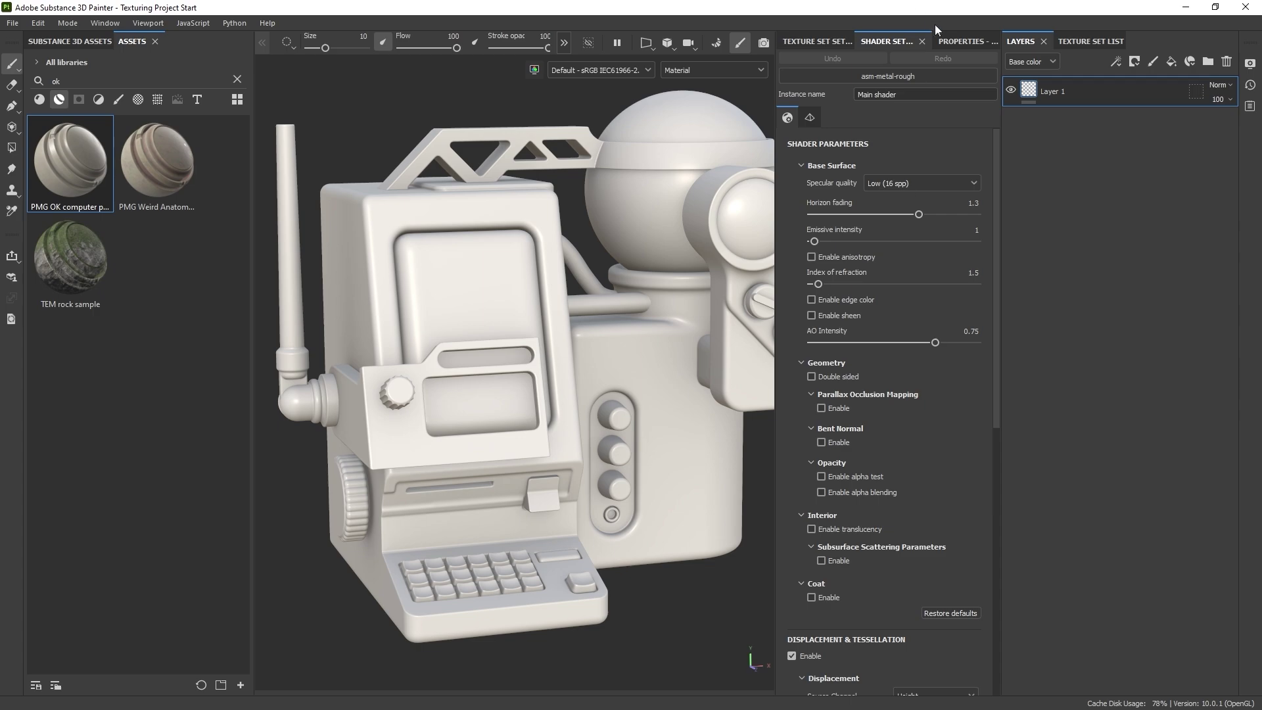
left_click(952, 44)
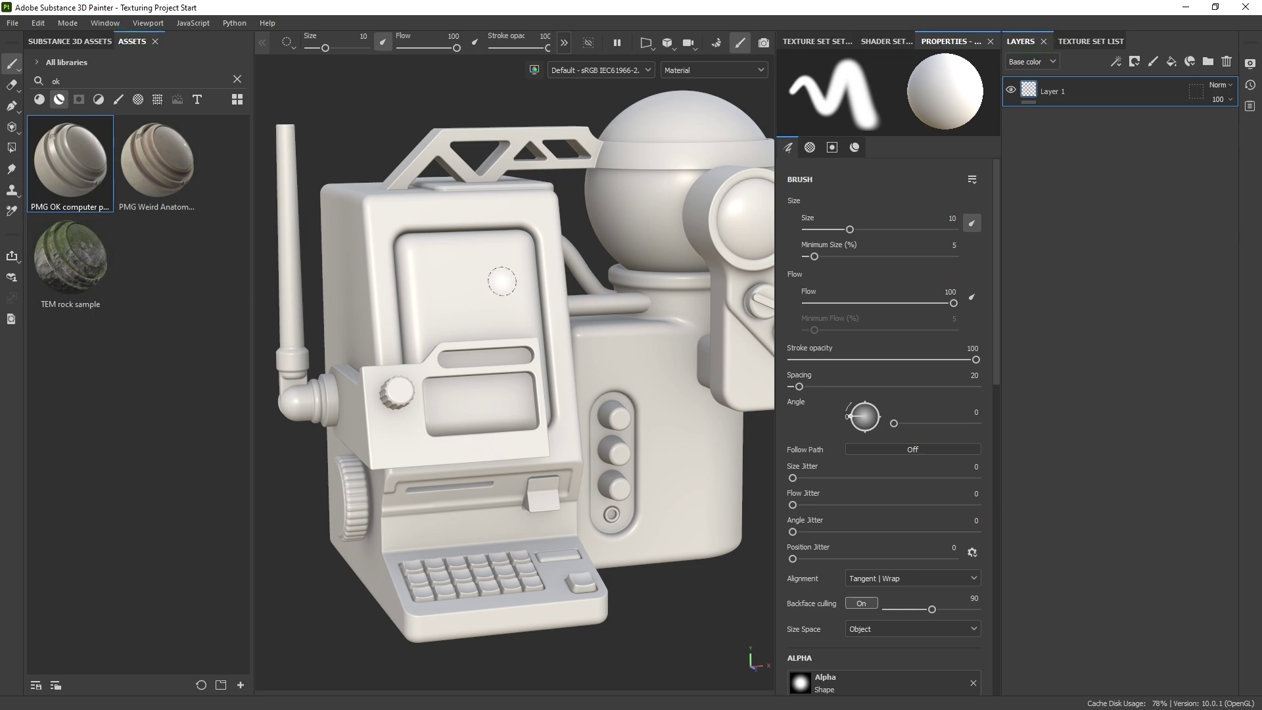
Step: Isolate the computer body and frame its disk slot and keyboard area in a close view
key("alt+q")
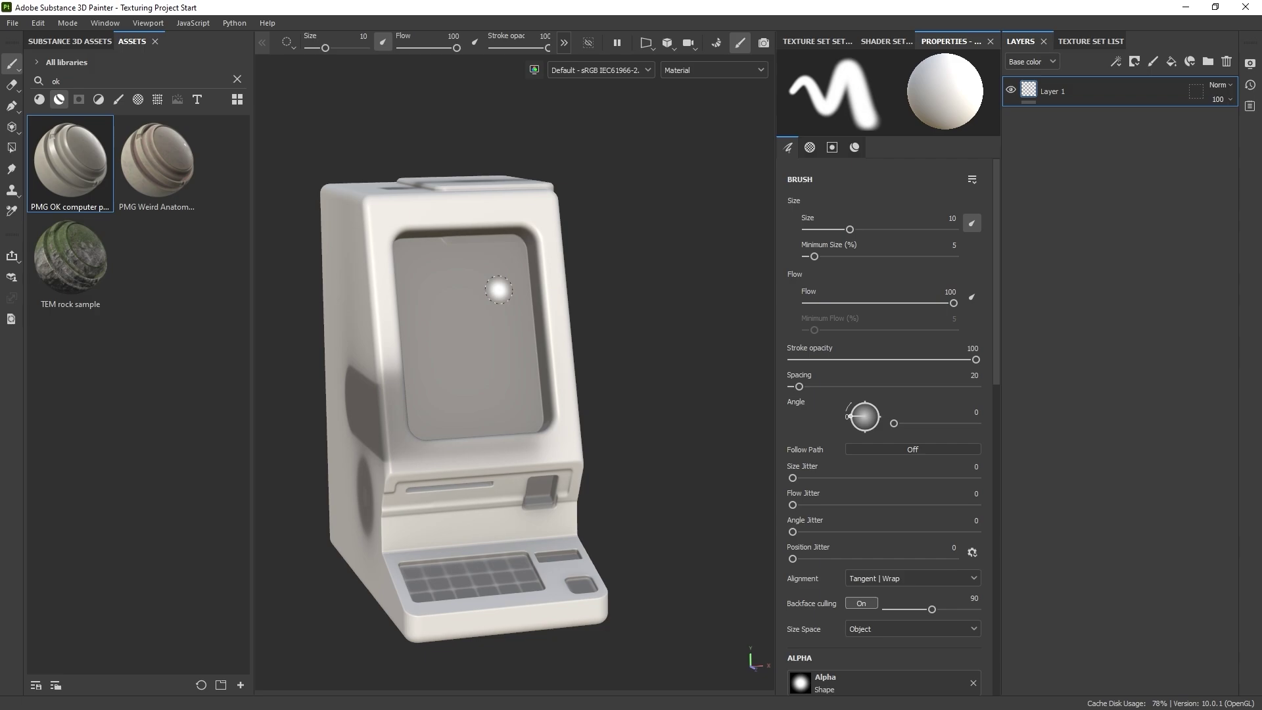
left_click_drag(499, 290, 559, 216, "alt")
middle_click_drag(510, 230, 572, 115, "alt")
left_click_drag(510, 230, 559, 197, "alt")
right_click_drag(510, 231, 591, 230, "alt")
mouse_move(510, 230)
left_mouse_down("alt")
mouse_move(518, 276)
mouse_move(524, 242)
mouse_move(585, 253)
mouse_move(383, 296)
mouse_move(397, 349)
mouse_move(420, 309)
mouse_move(445, 405)
mouse_move(454, 375)
mouse_move(423, 250)
mouse_move(465, 302)
left_mouse_up("alt")
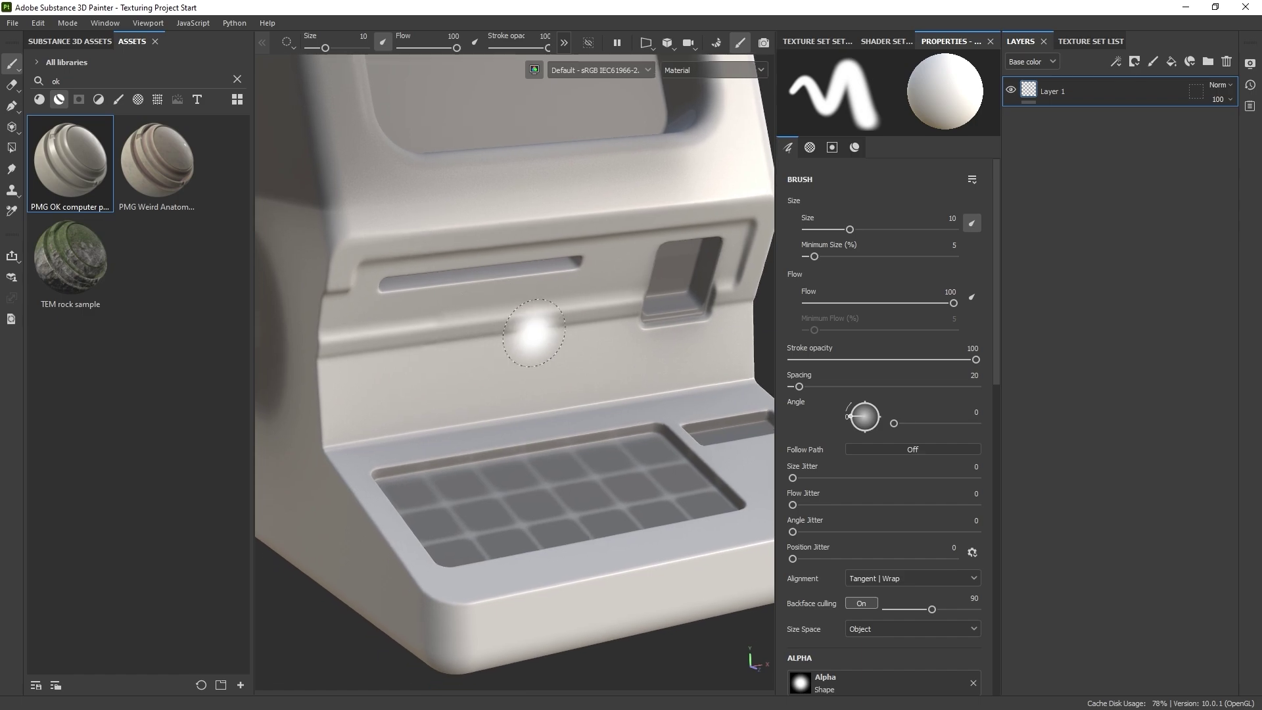
Step: Replace Layer 1 with a new fill layer named Base
left_click(1171, 62)
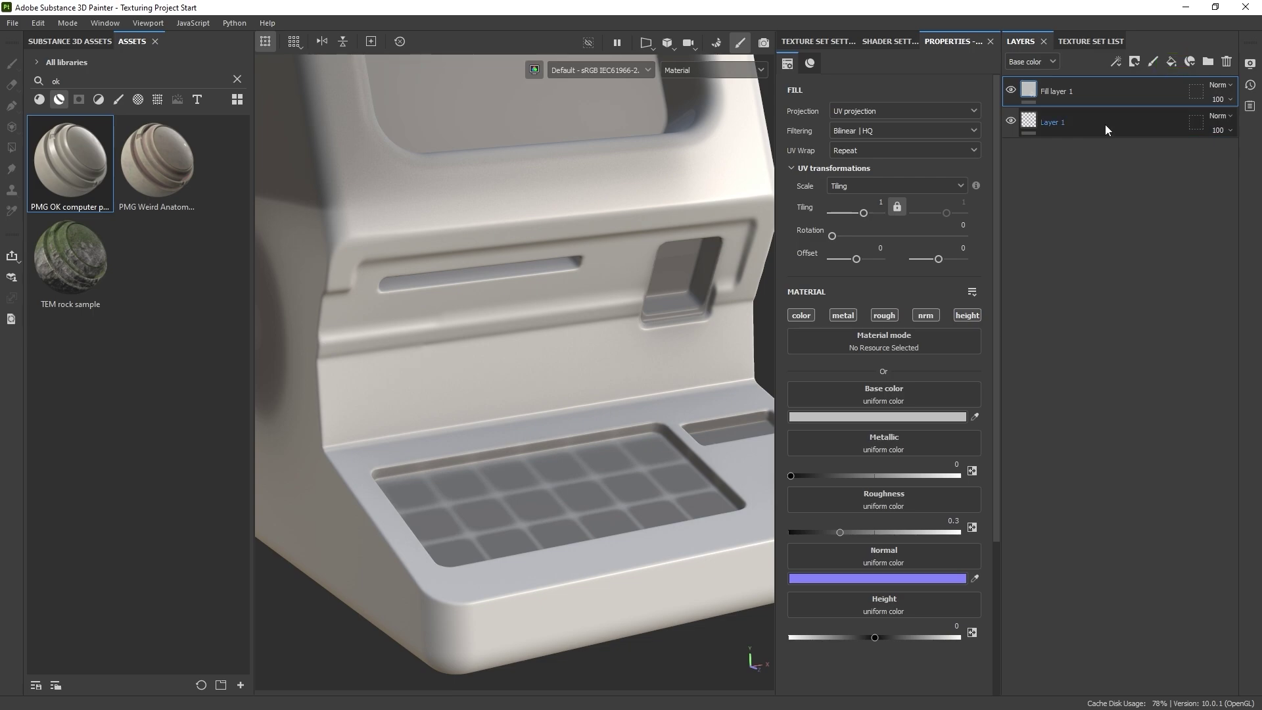
left_click(1105, 124)
key("Delete")
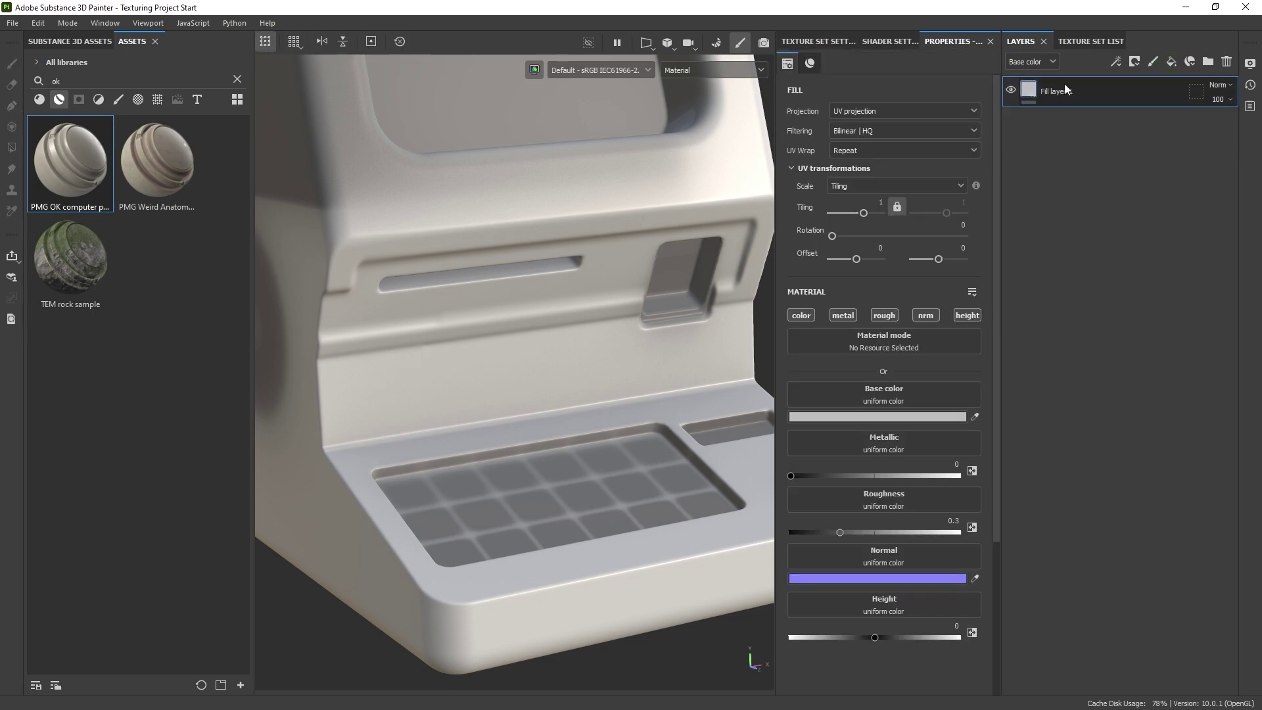
double_click(1058, 92)
type("Base")
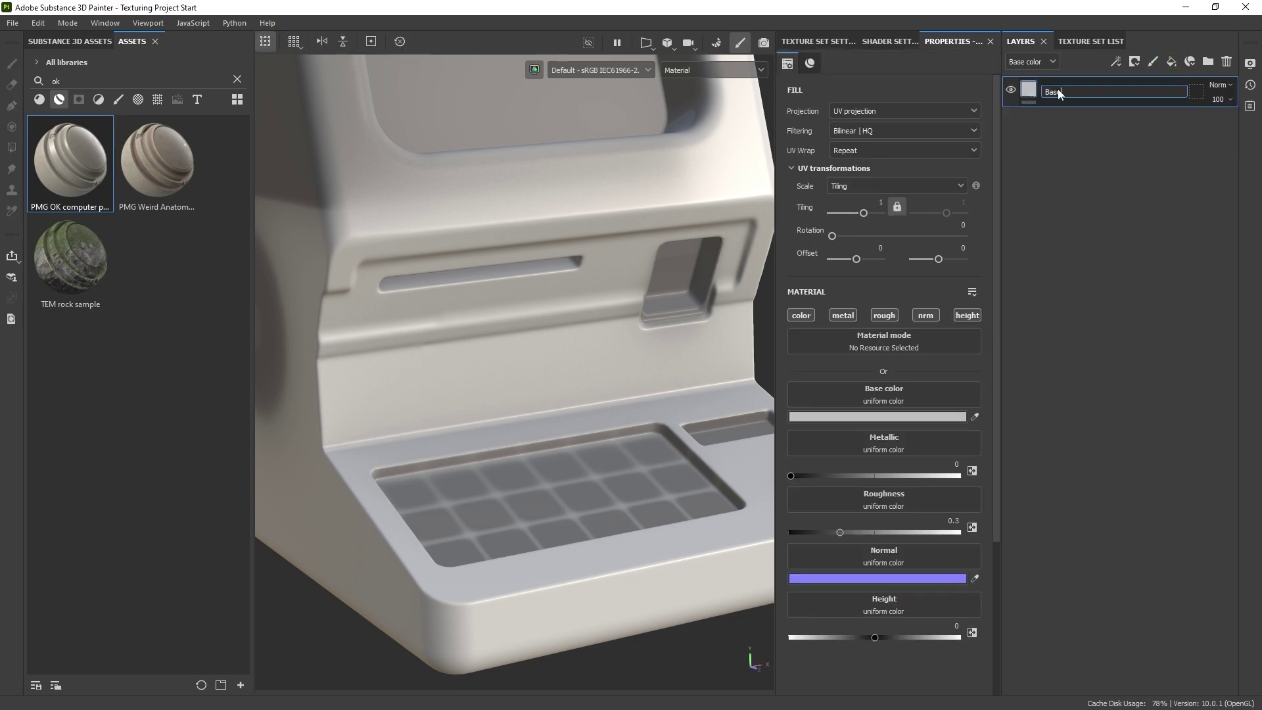
key("Return")
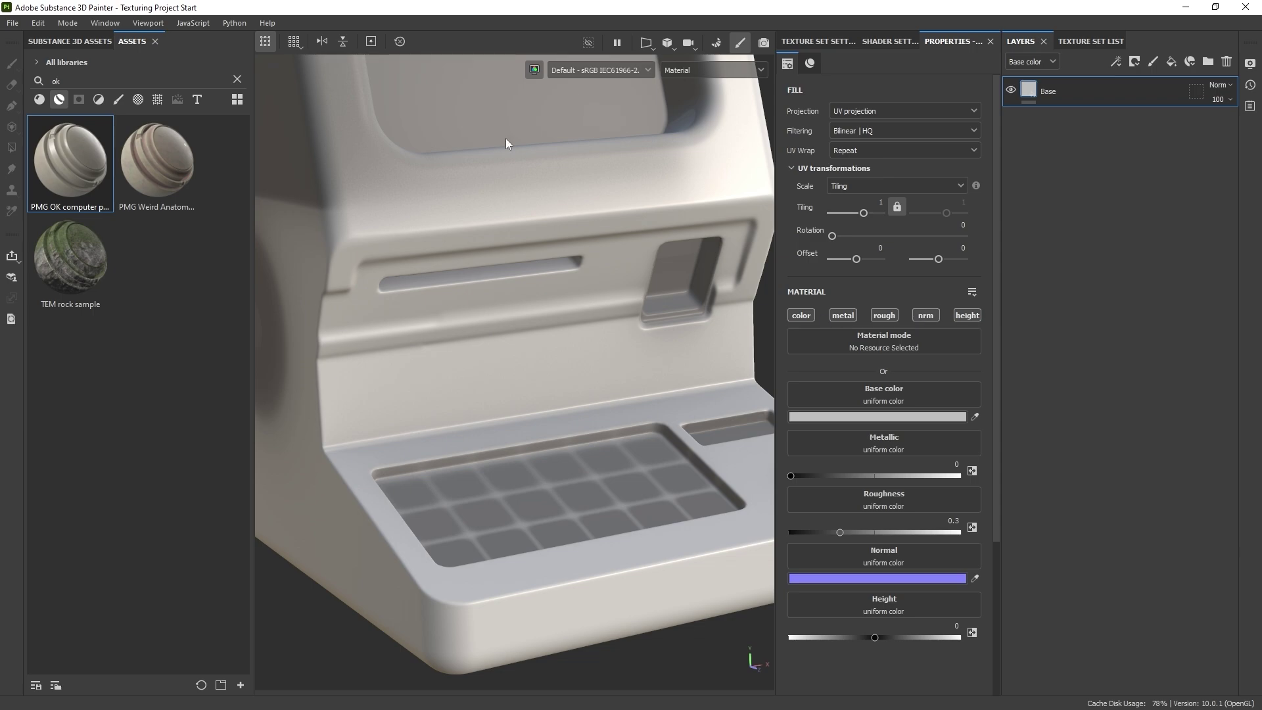
Step: Try the Base layer's Metallic value at 1 and return it to 0
left_click_drag(792, 476, 961, 477)
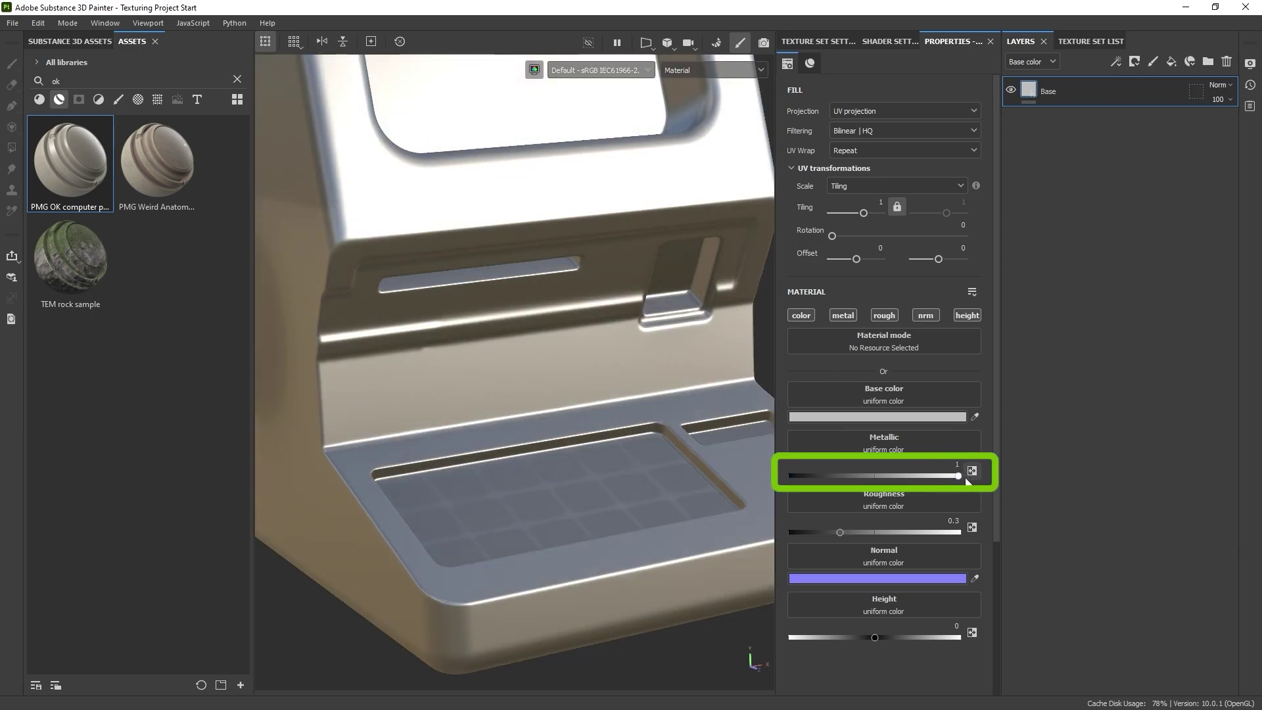
left_click_drag(940, 476, 762, 474)
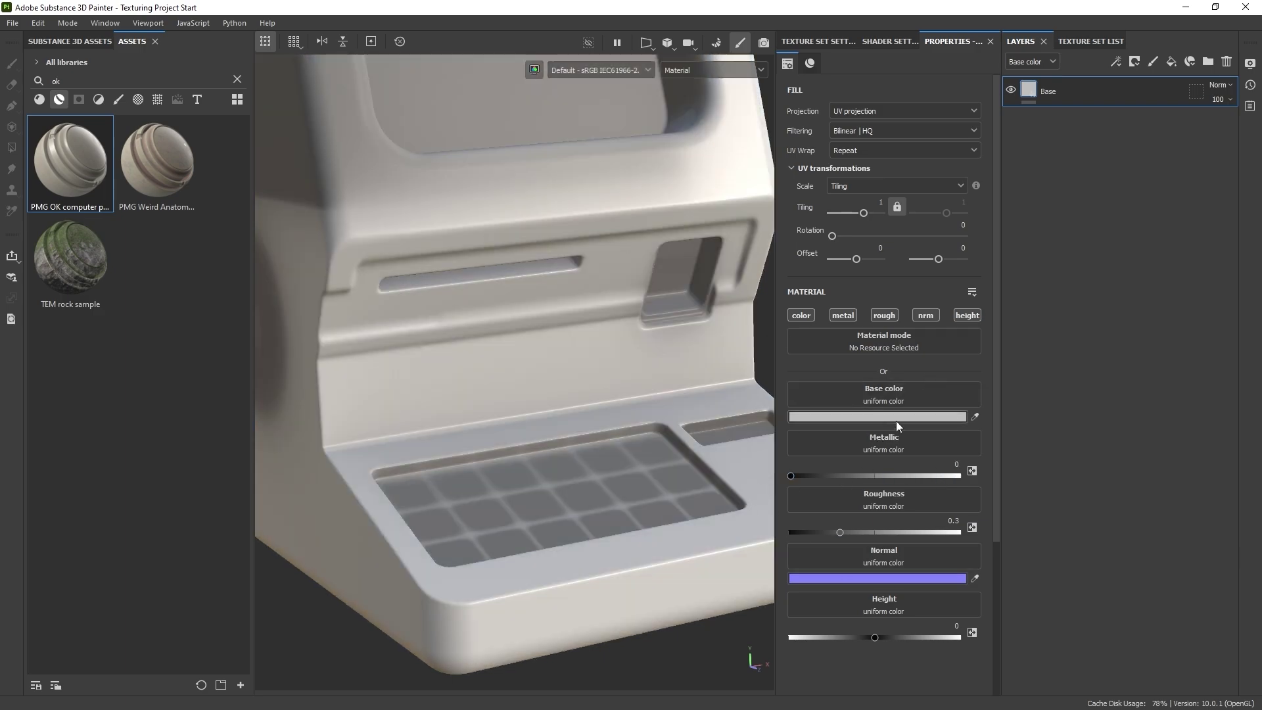
Step: Set the Base layer's base color to a muted warm beige, A1998D
left_click(927, 417)
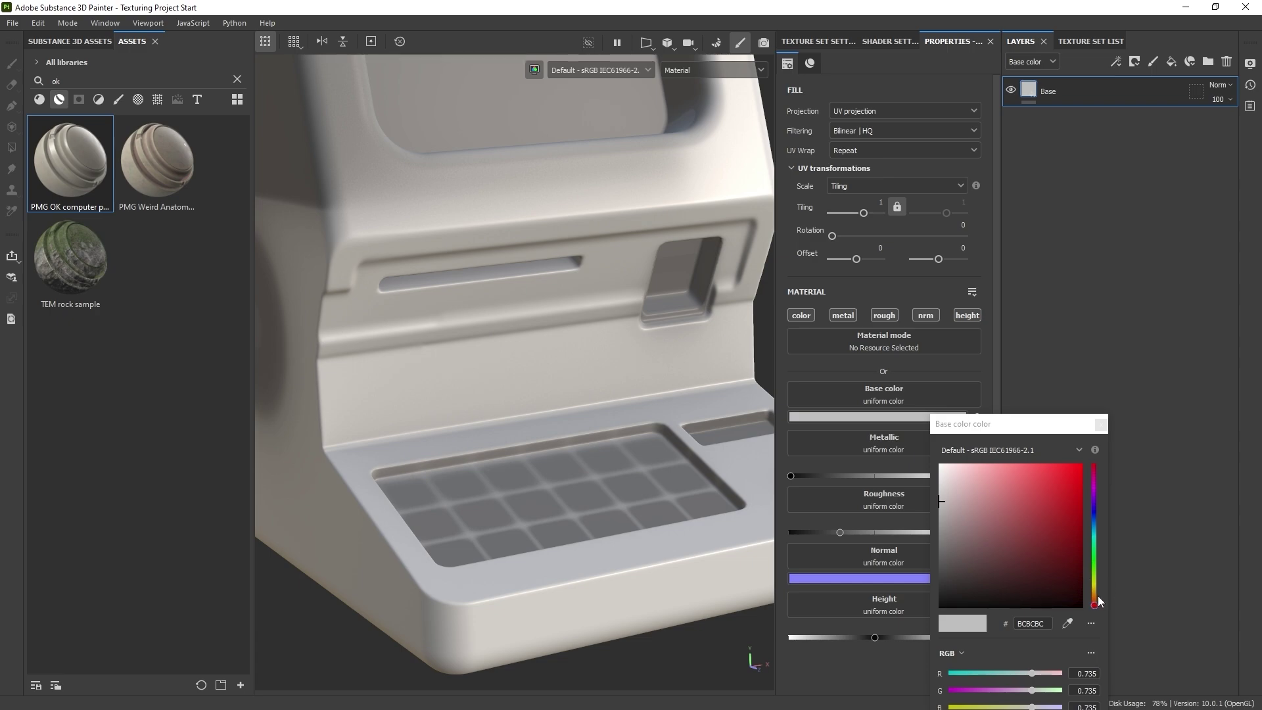
left_click(1094, 594)
left_click(954, 515)
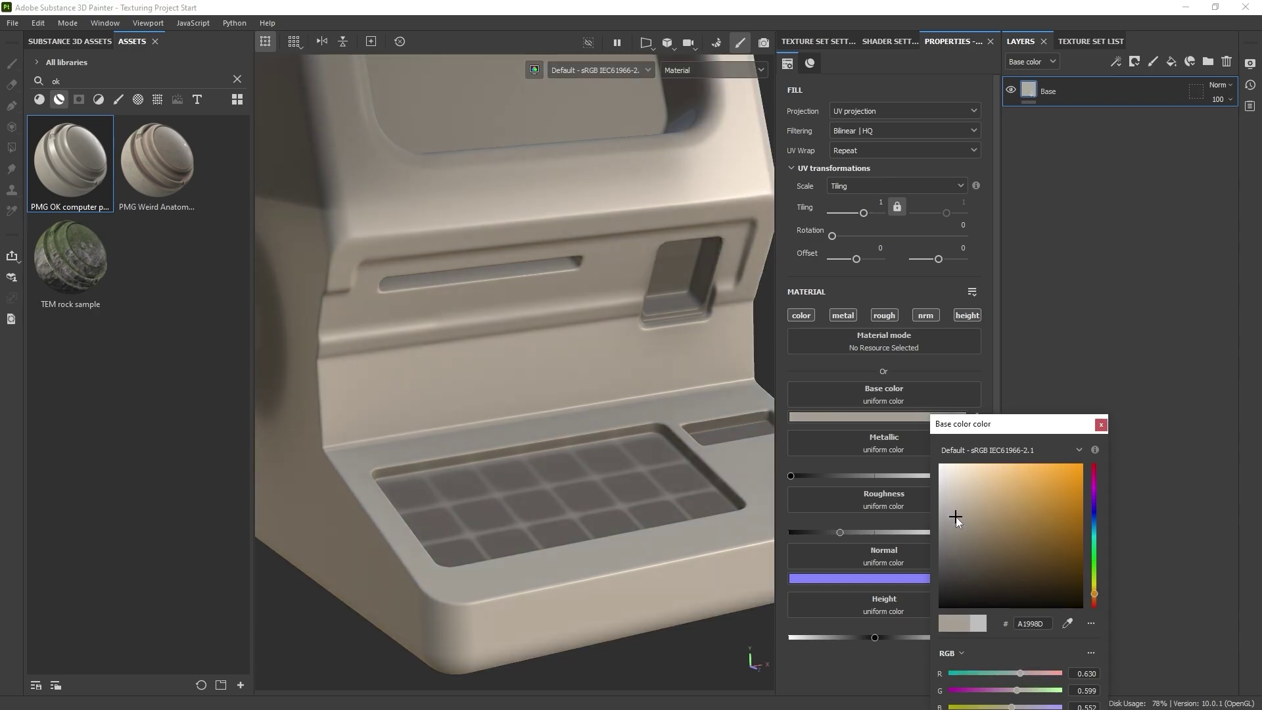
Step: Set the Base layer's base color to beige C5B498, sampled from the old computer reference photo, and put the photo away
left_click(957, 516)
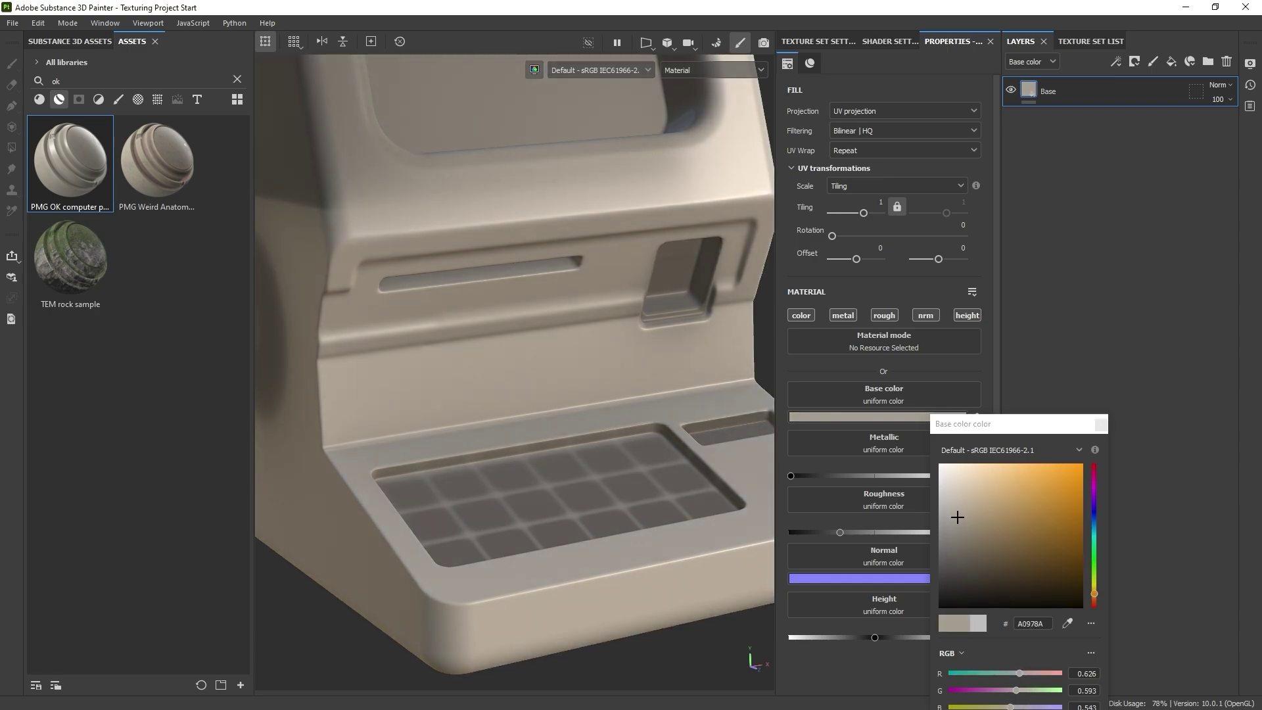
mouse_move(442, 278)
right_mouse_down()
mouse_move(429, 347)
mouse_move(464, 273)
right_mouse_up()
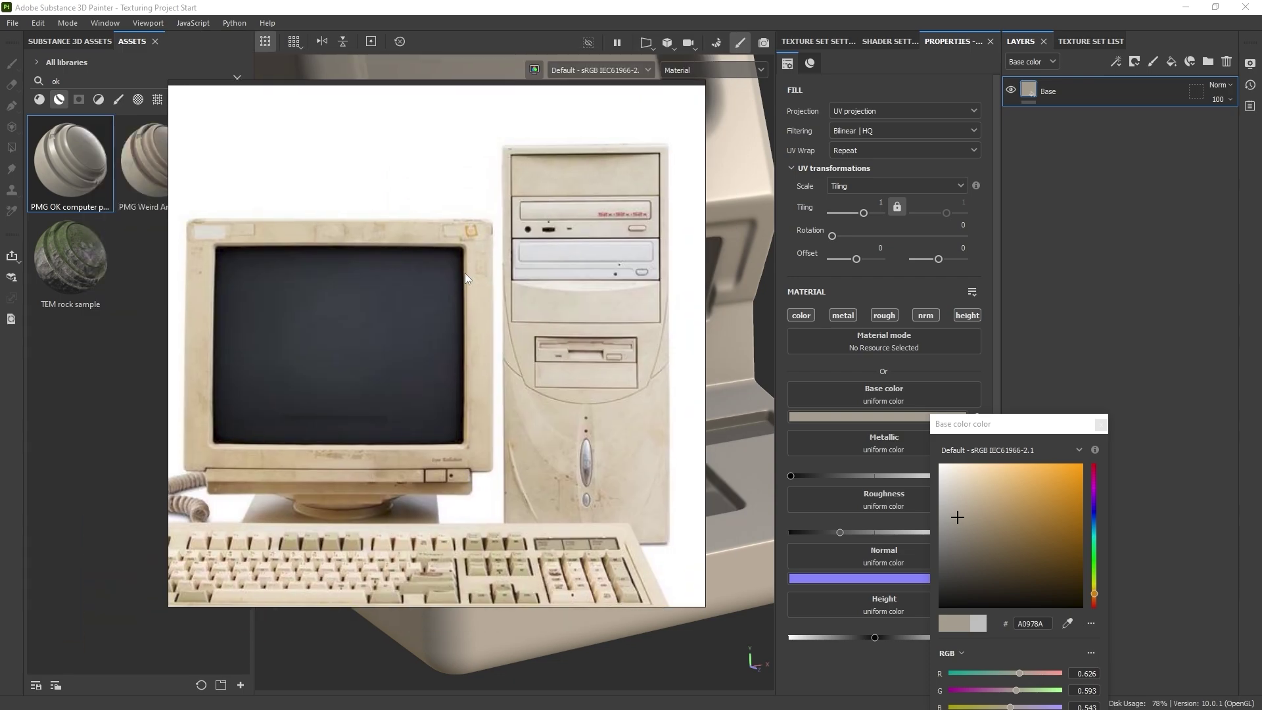
middle_click_drag(483, 289, 493, 267)
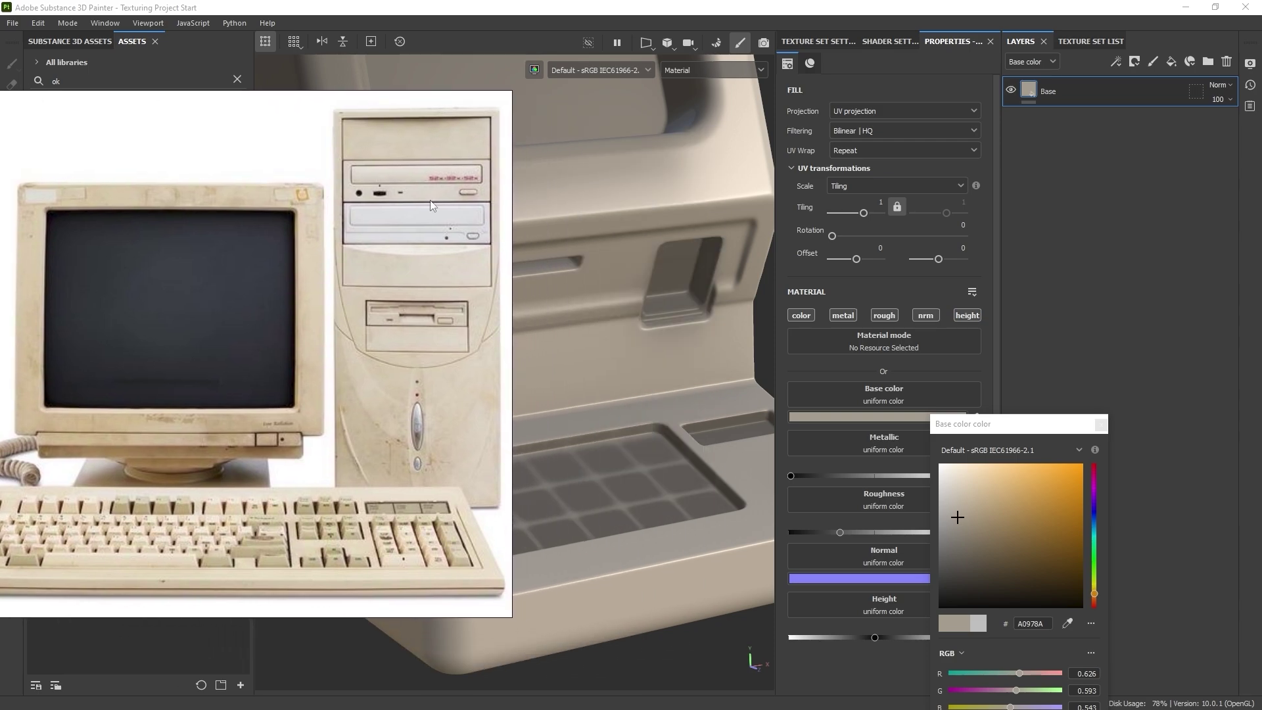
left_click_drag(1033, 426, 1036, 349)
left_click(1071, 547)
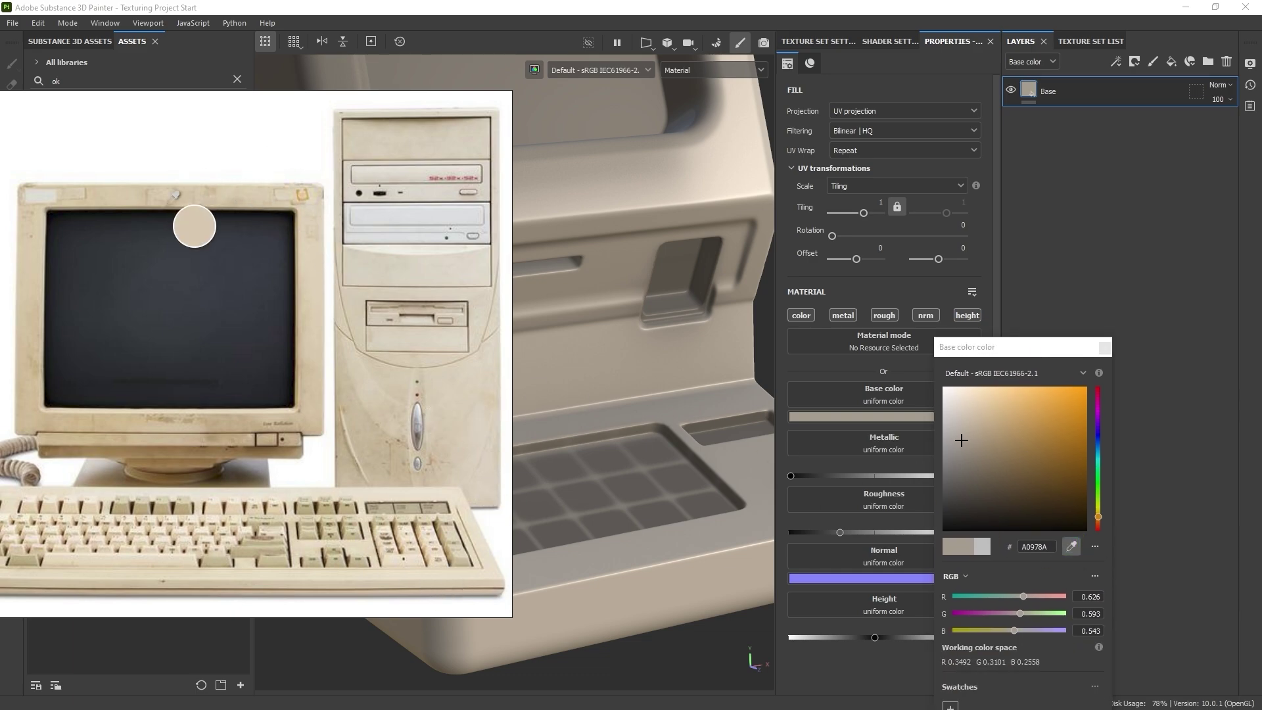
left_click(364, 420)
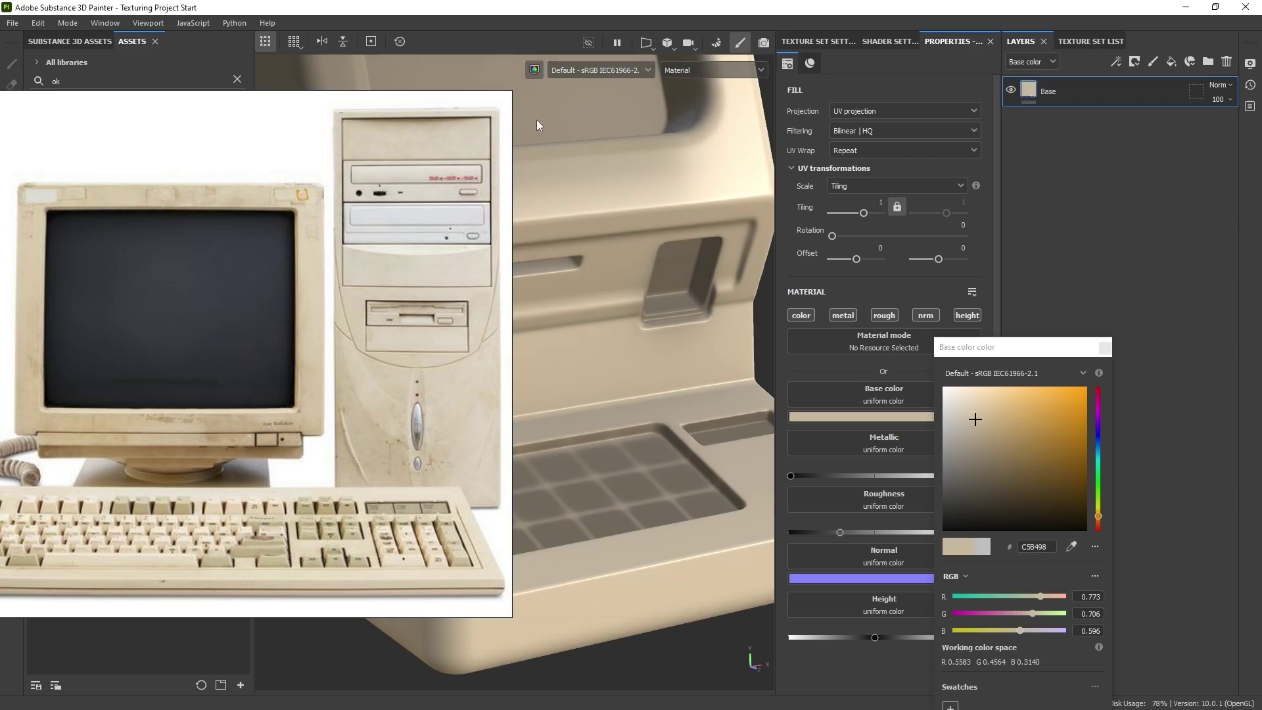
left_click(295, 166)
key("ctrl+m")
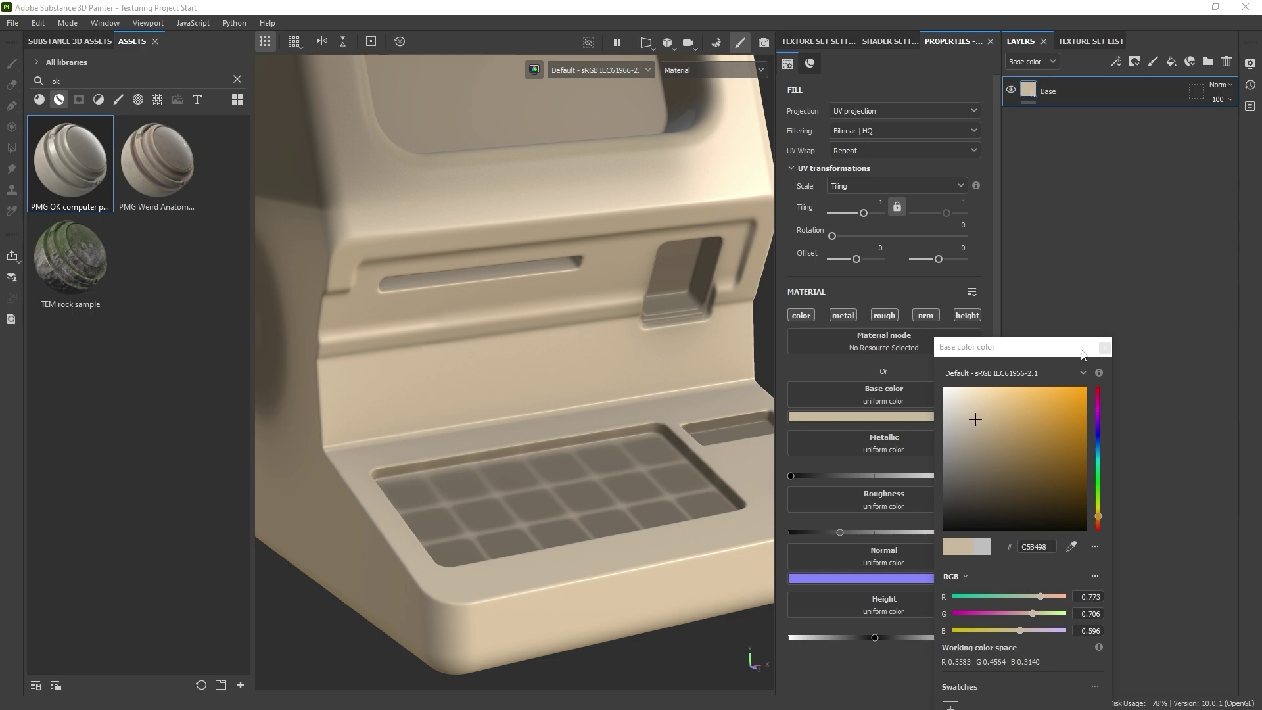
left_click(1105, 347)
Step: Lower the Base layer's Roughness to 0.1679 and check the light reflections around the screen, disk slot and keyboard area
right_click_drag(590, 251, 631, 306, "shift")
middle_click_drag(603, 217, 647, 362, "alt")
scroll(534, 193, "down", 2)
left_click_drag(536, 198, 747, 395, "alt")
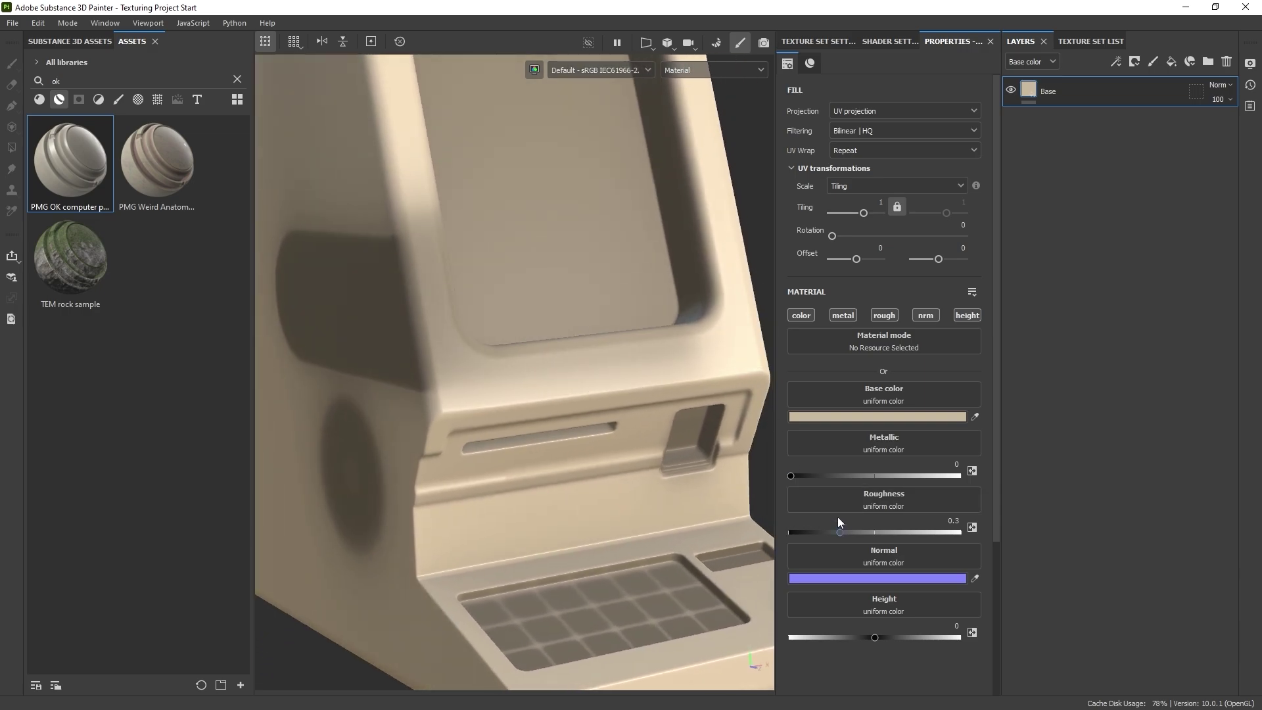
left_click_drag(835, 530, 817, 530)
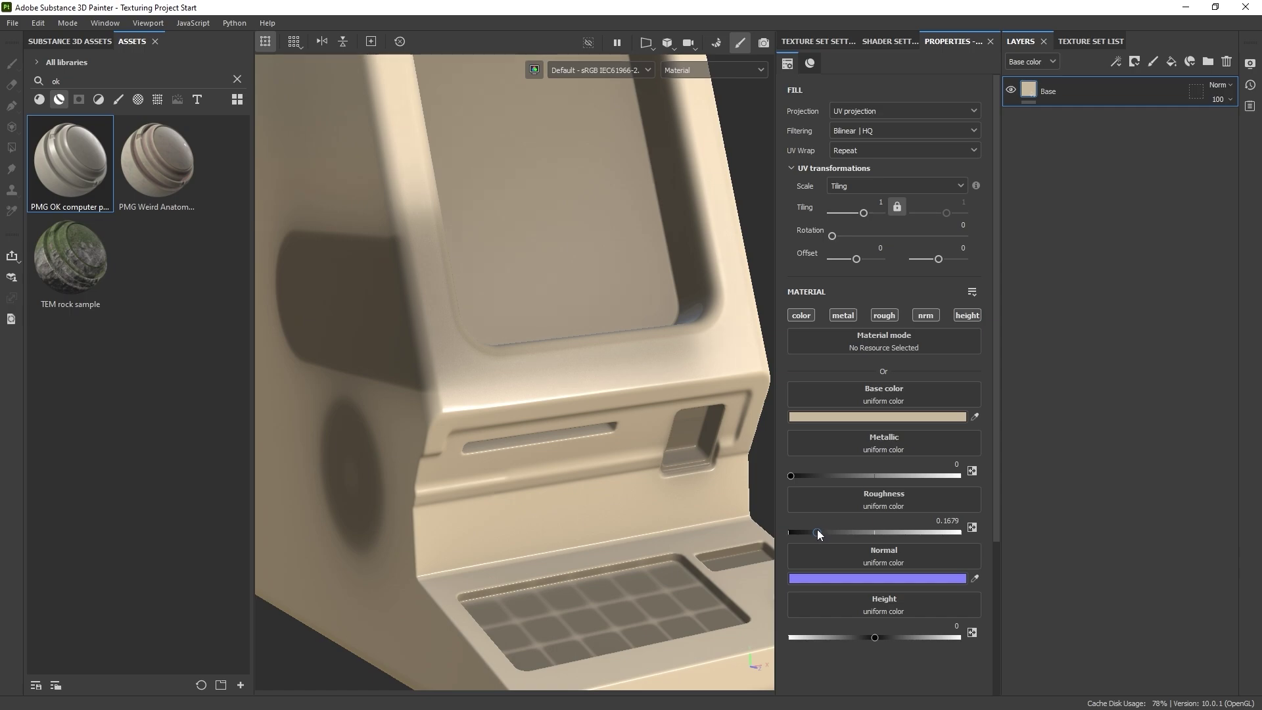
left_click_drag(719, 487, 642, 448, "alt")
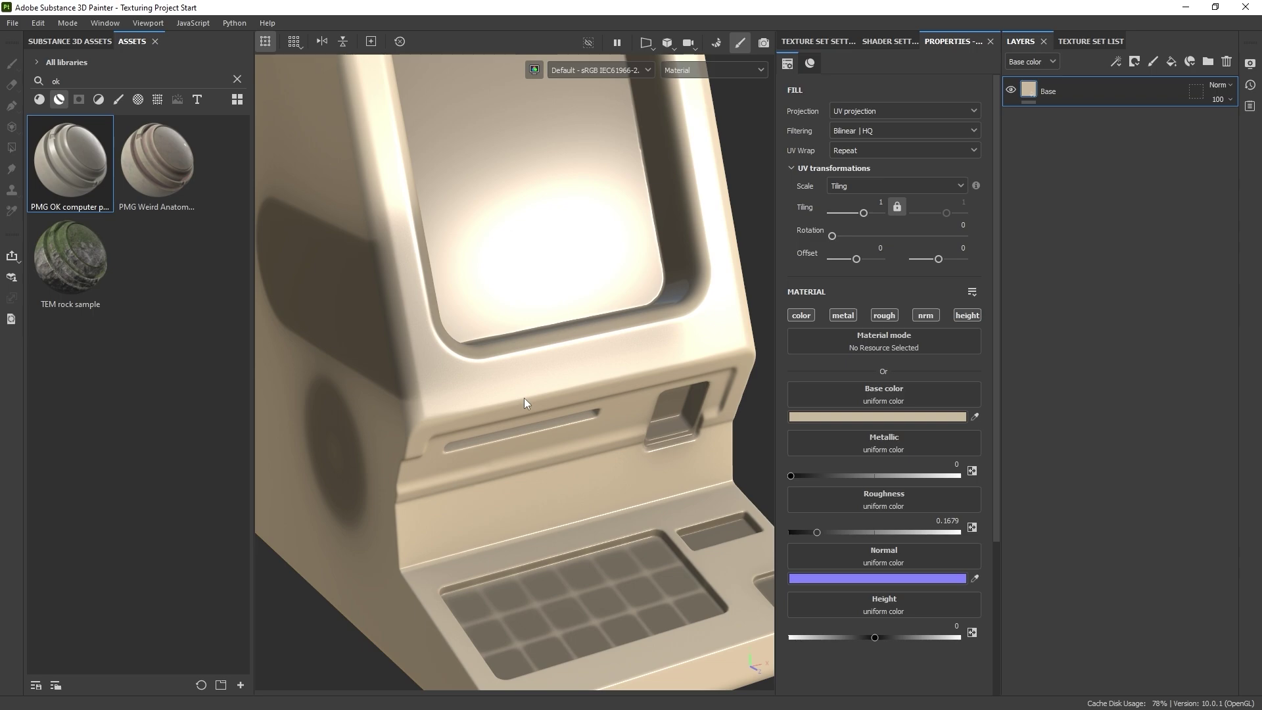
left_click_drag(533, 381, 538, 372, "alt")
middle_click_drag(537, 372, 517, 314, "alt")
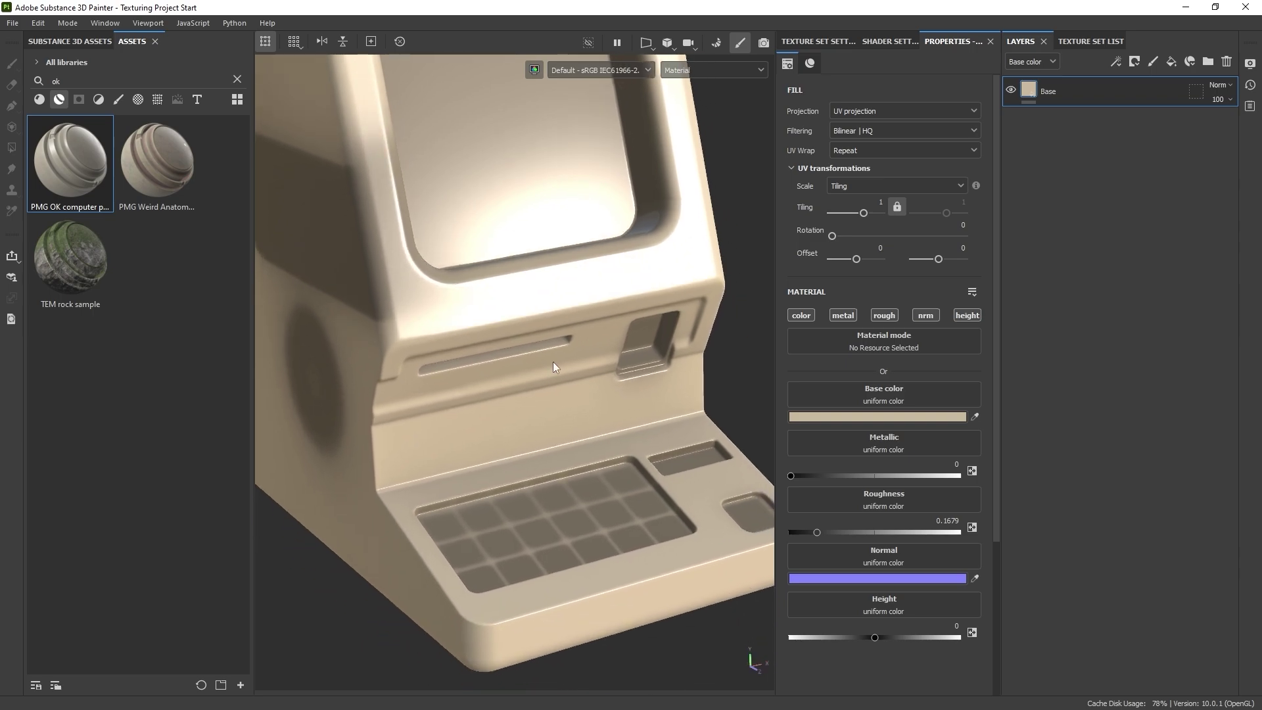
left_click_drag(551, 357, 543, 324, "alt")
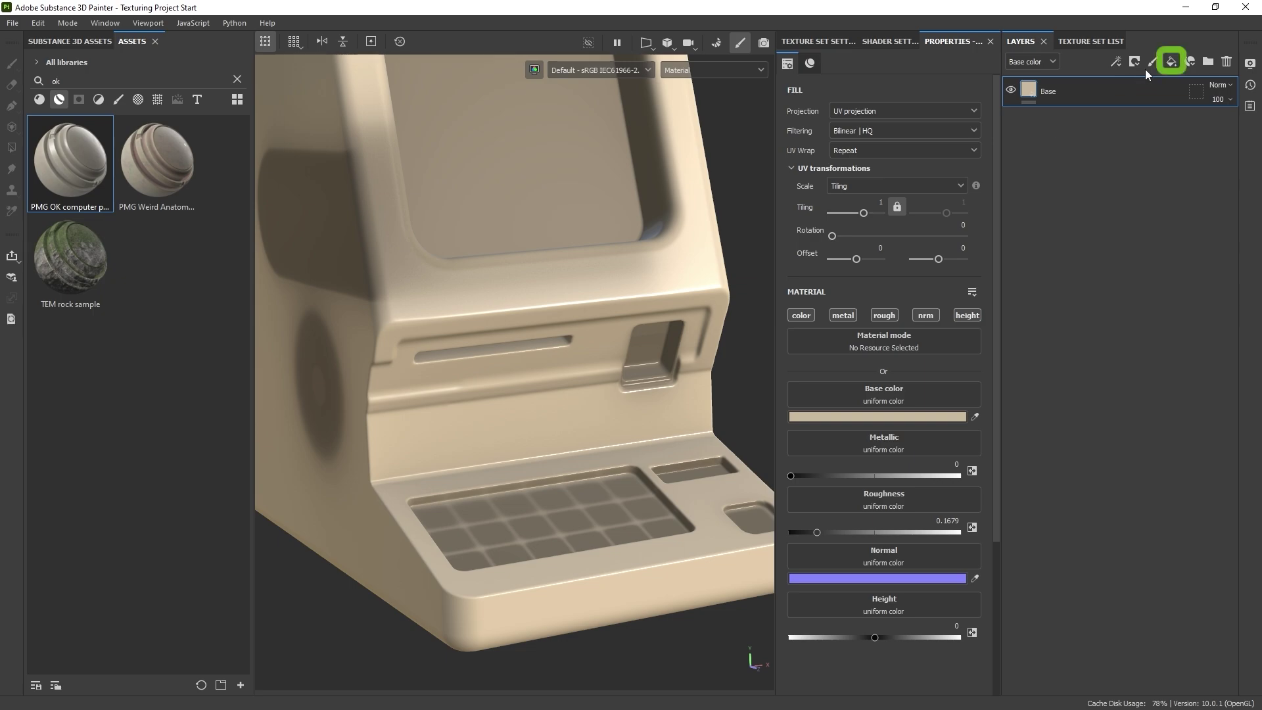
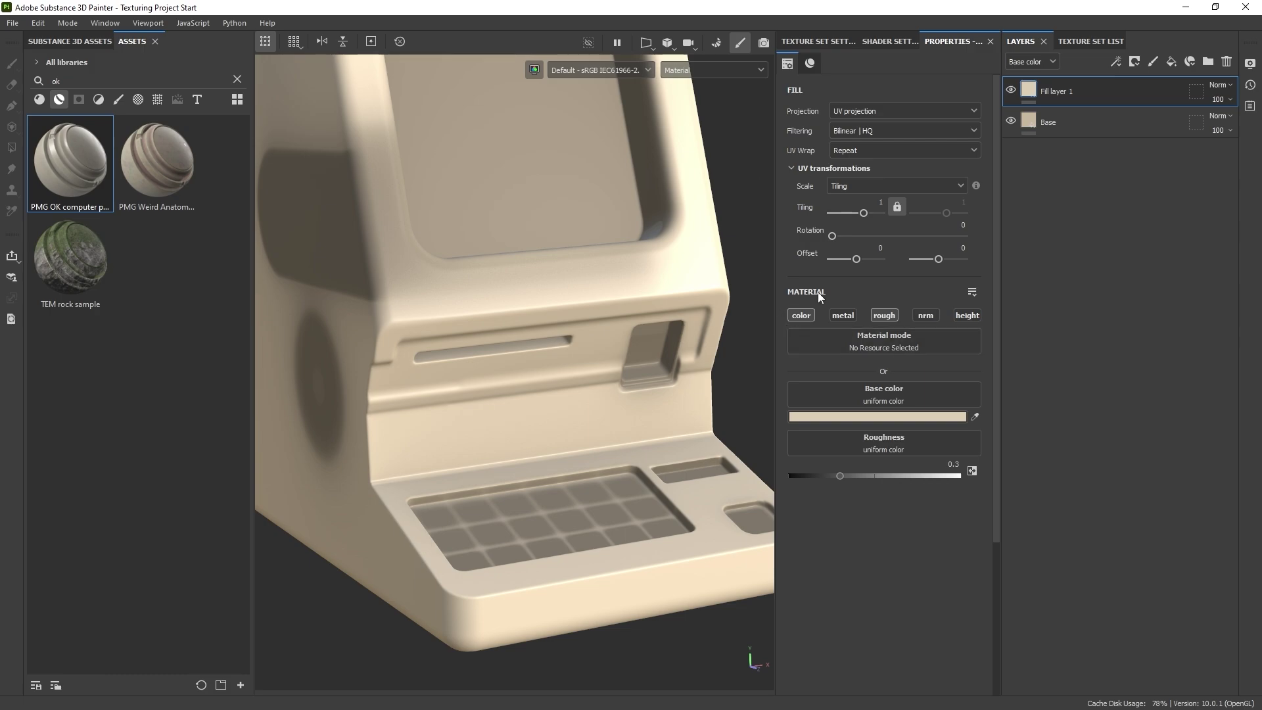
Step: Set Fill layer 1's base color to a bright saturated blue that contrasts with the beige base
left_click(884, 418)
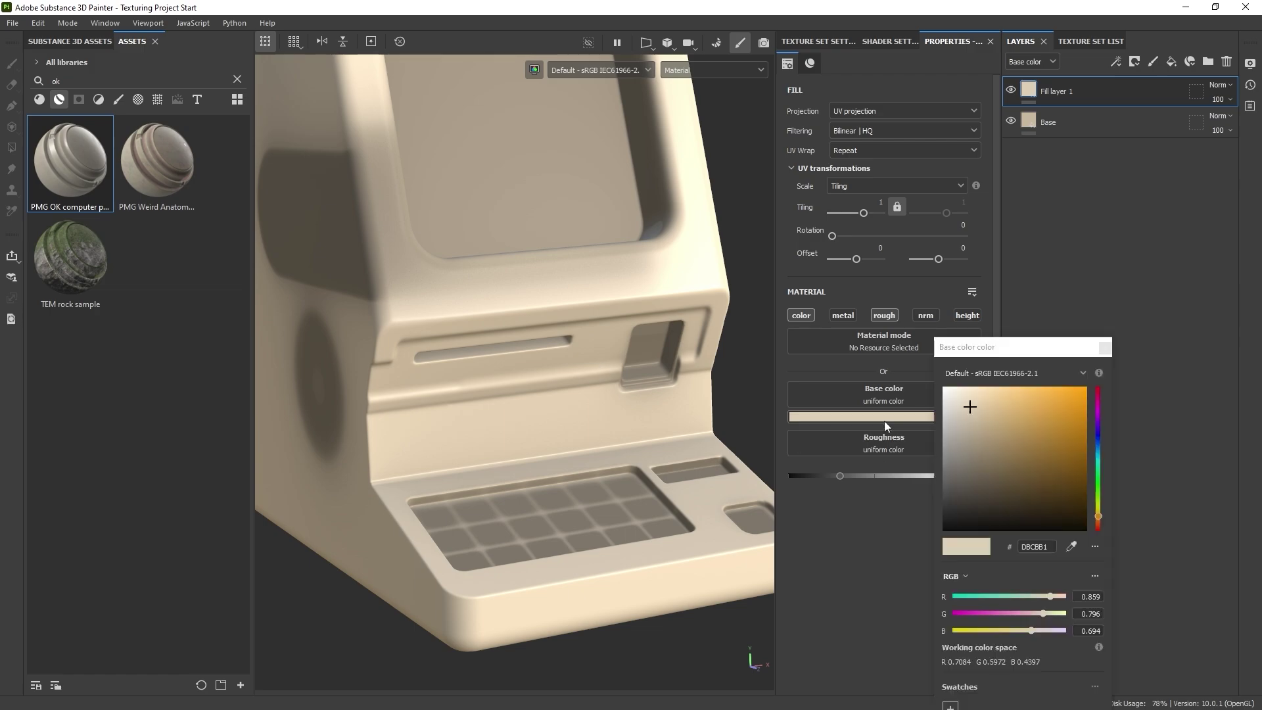
left_click_drag(993, 436, 1083, 459)
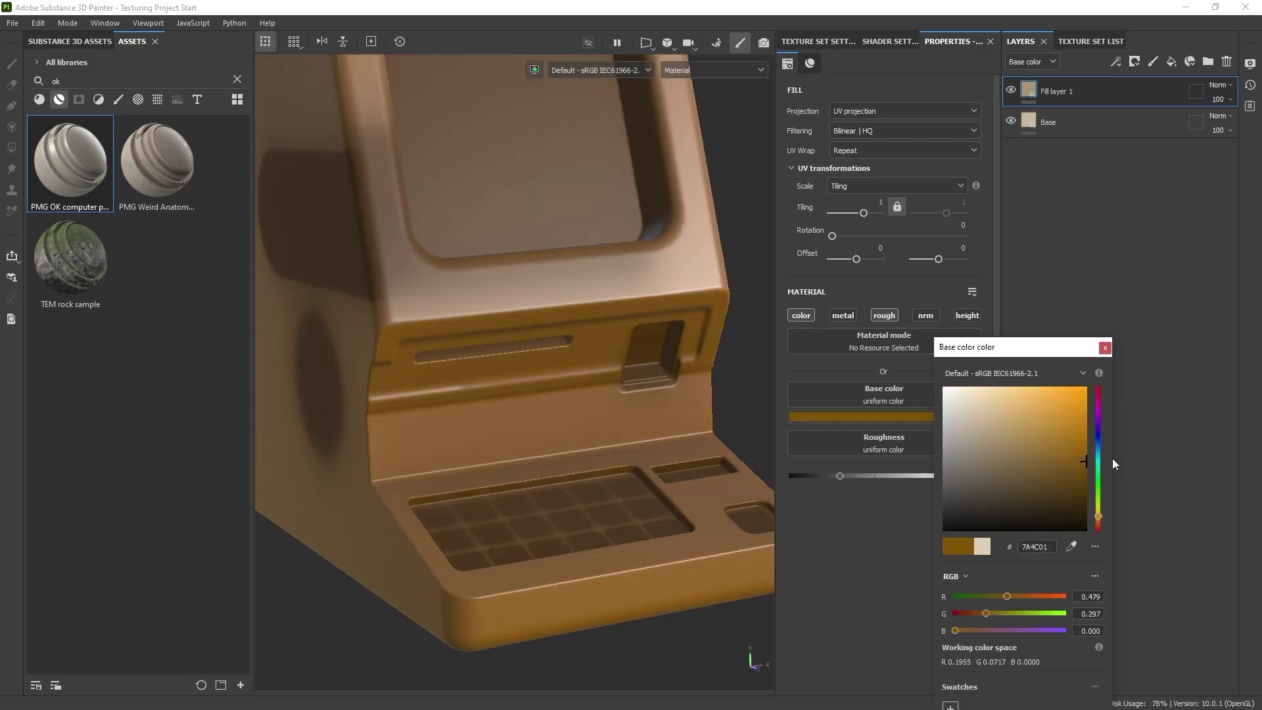
left_click(1097, 440)
left_click(1069, 418)
left_click(1104, 348)
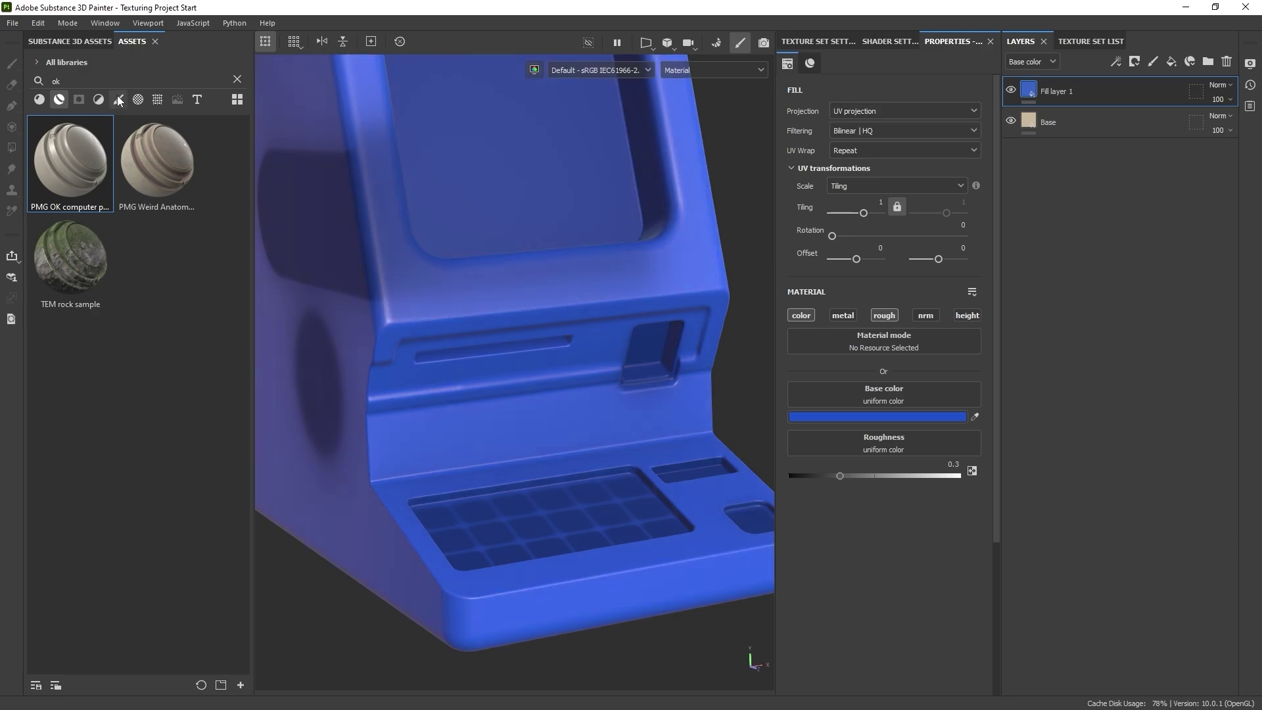
Step: Search the textures for "grung" and limit the results to the Starter assets library
left_click(158, 100)
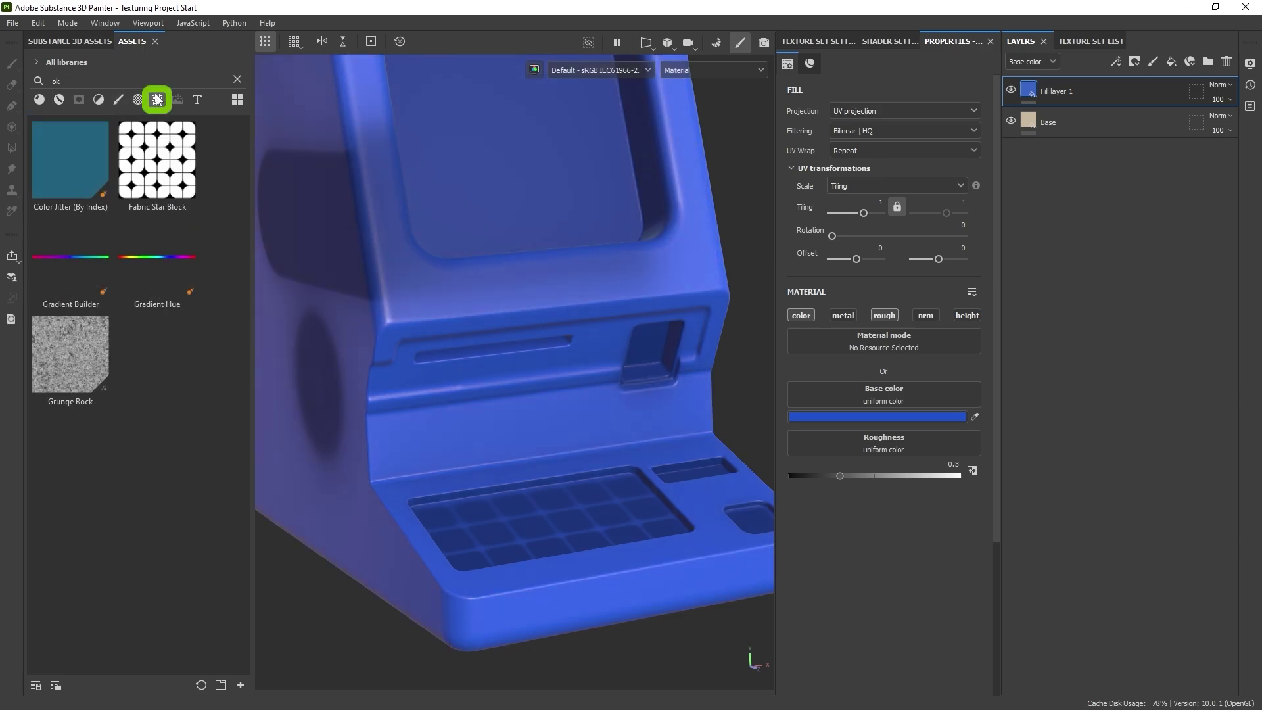
left_click(236, 79)
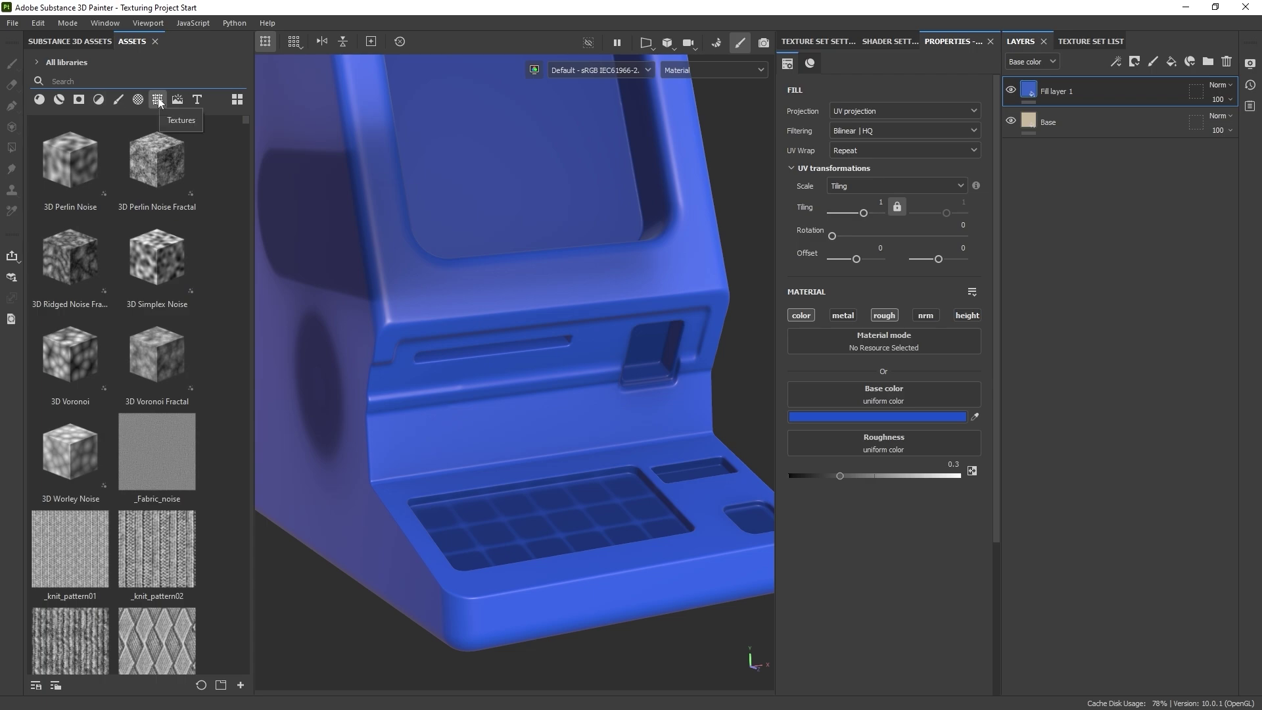
type("grung")
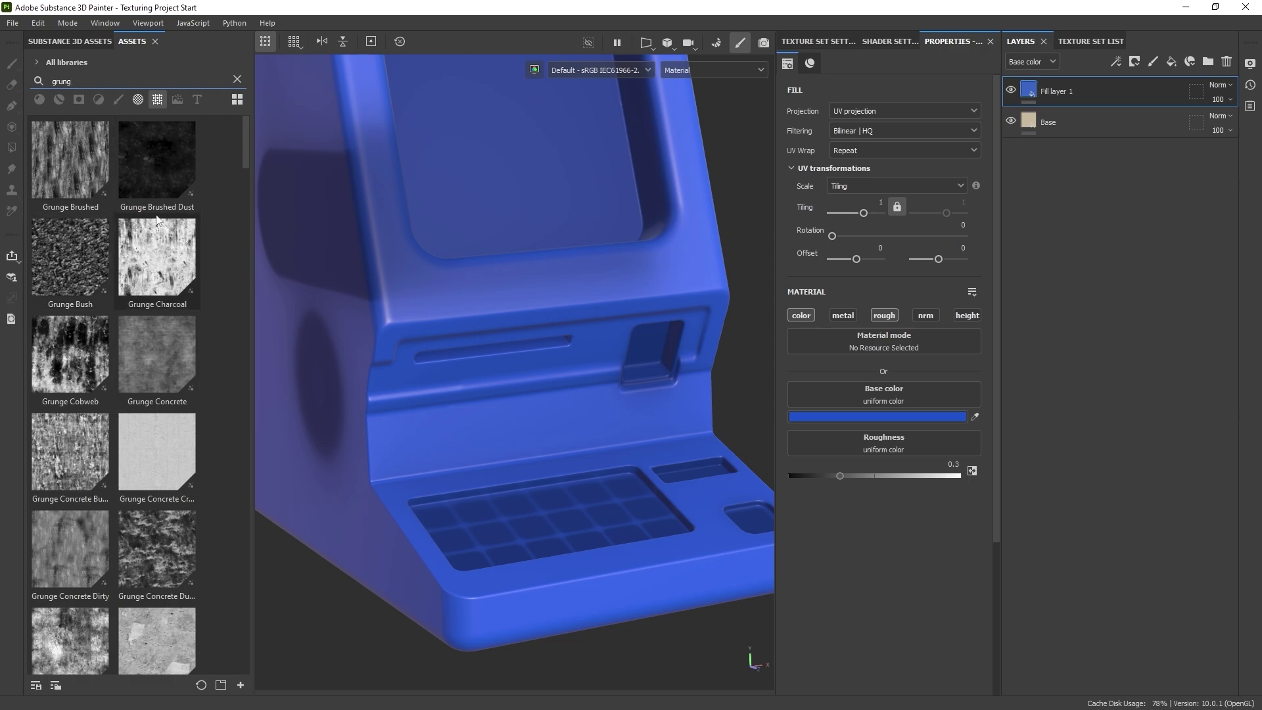
left_click(37, 62)
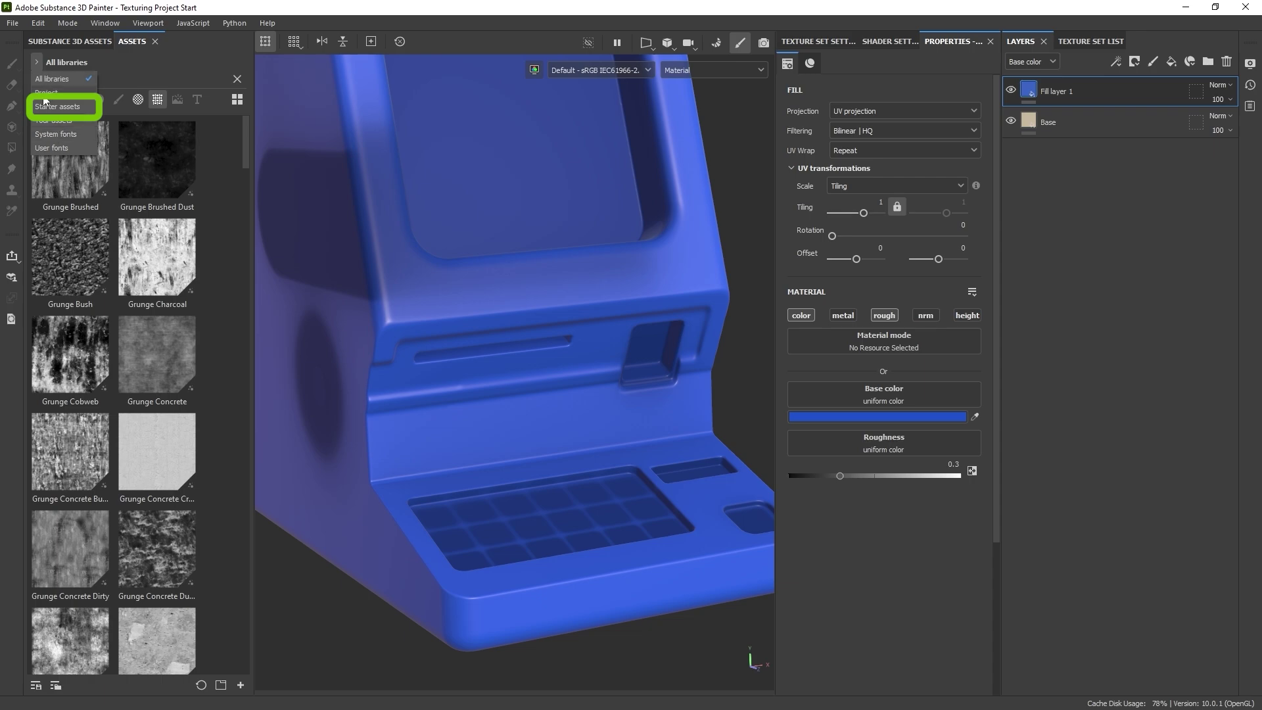
left_click(46, 105)
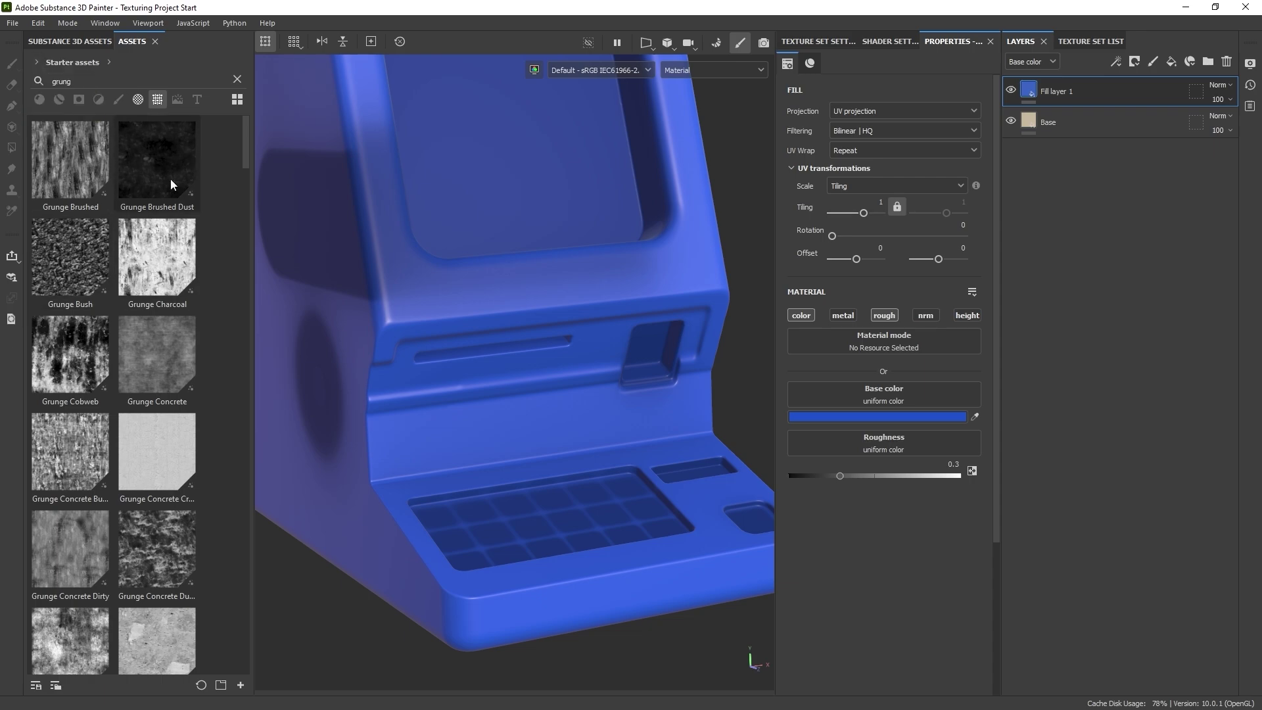
Step: Apply the Grunge Croncrete Spots texture to Fill layer 1 as its mask
scroll(158, 256, "down", 3)
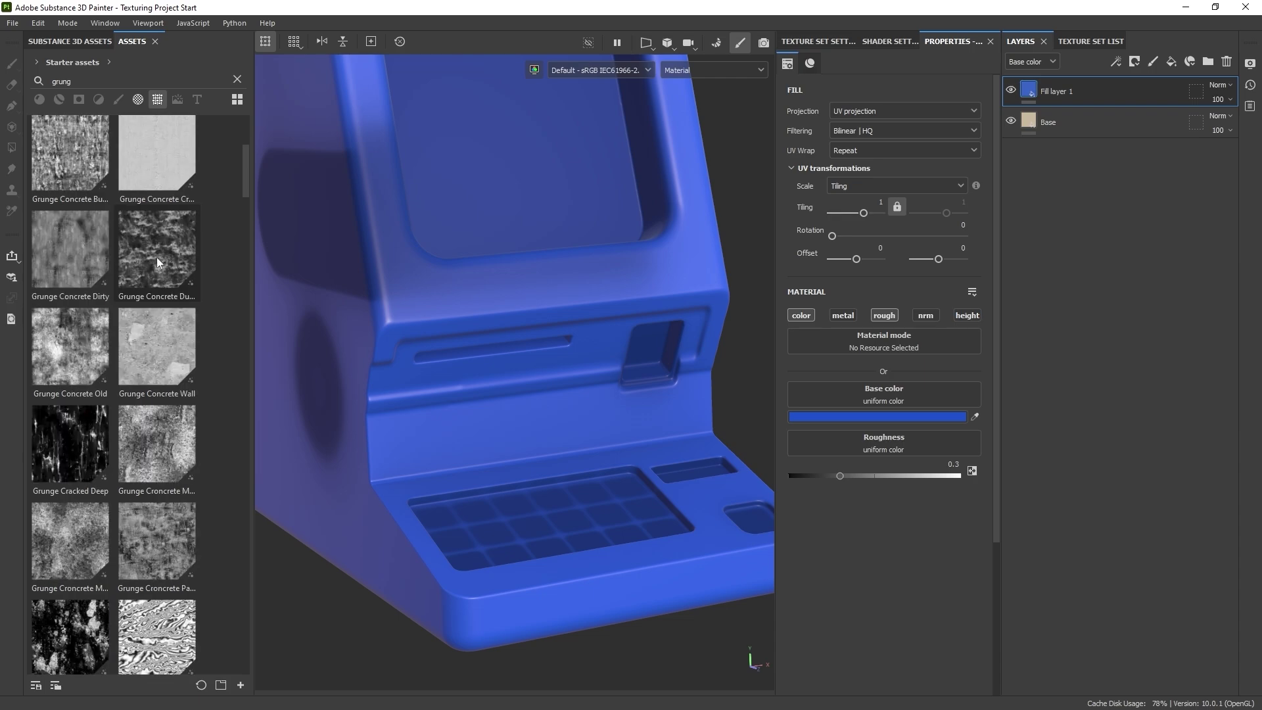
scroll(133, 254, "down", 3)
scroll(127, 285, "down", 3)
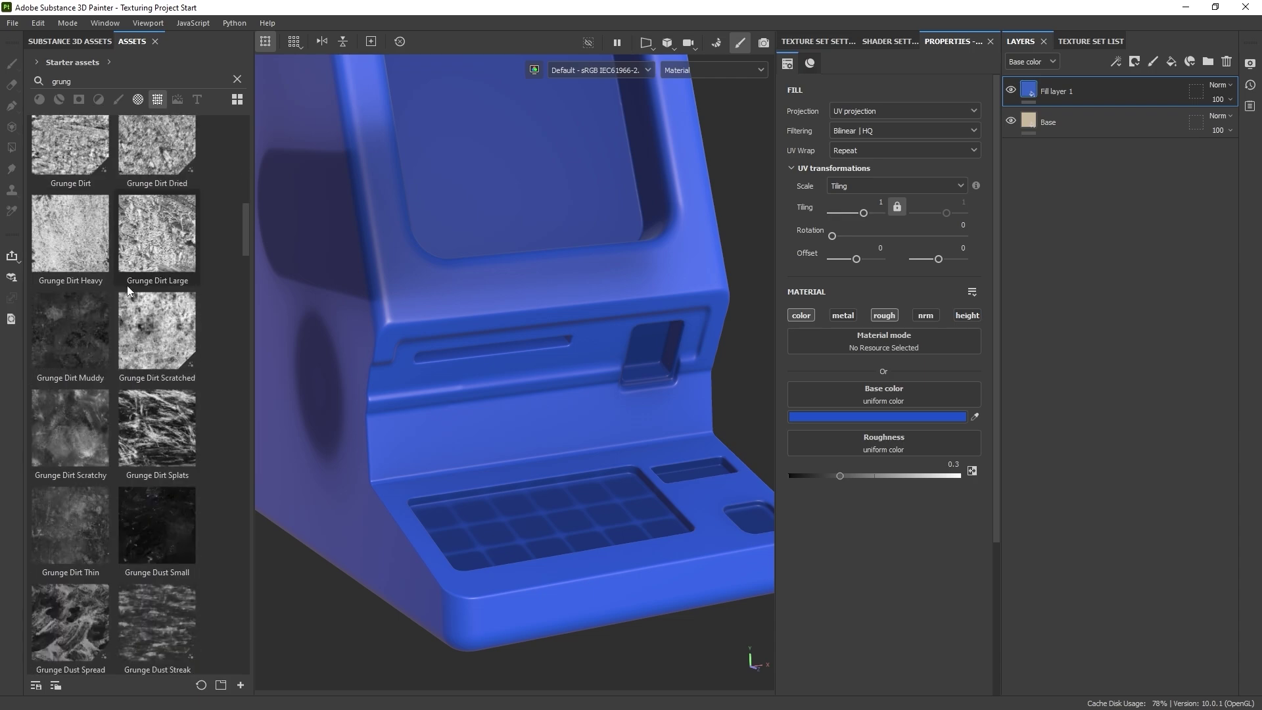
scroll(128, 285, "up", 3)
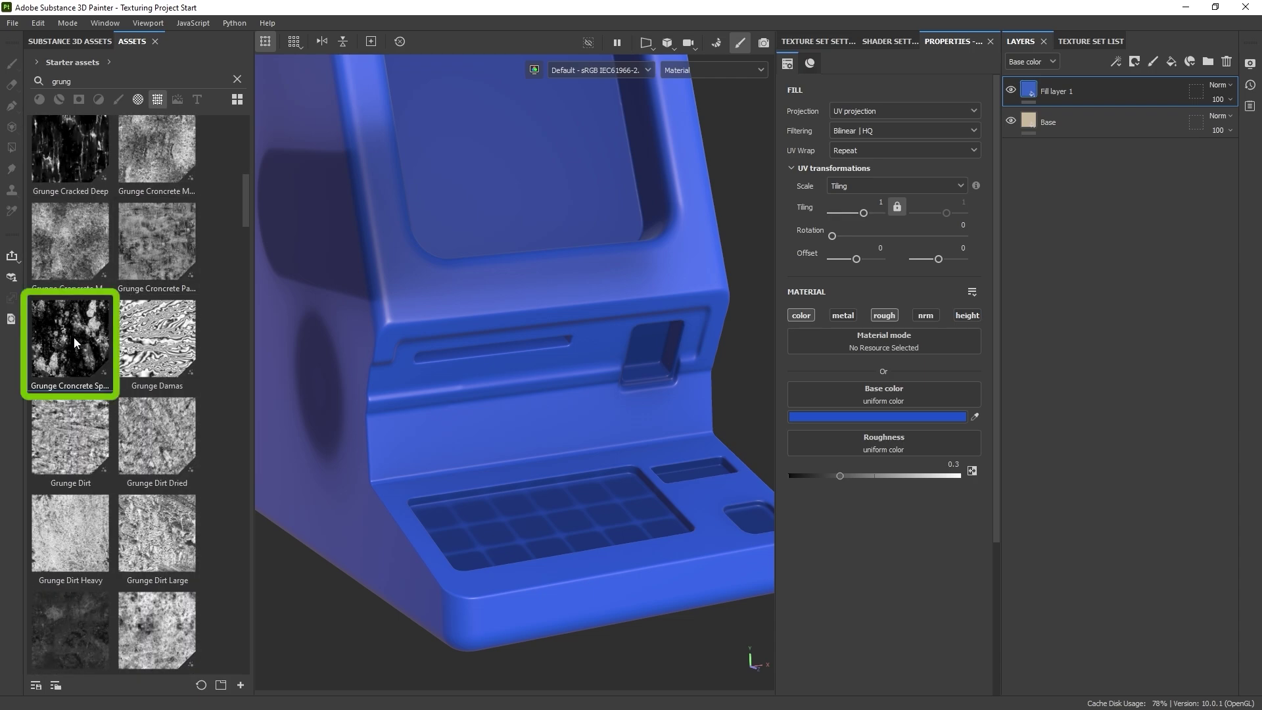
left_click_drag(59, 341, 1055, 92)
left_click_drag(100, 324, 1050, 92)
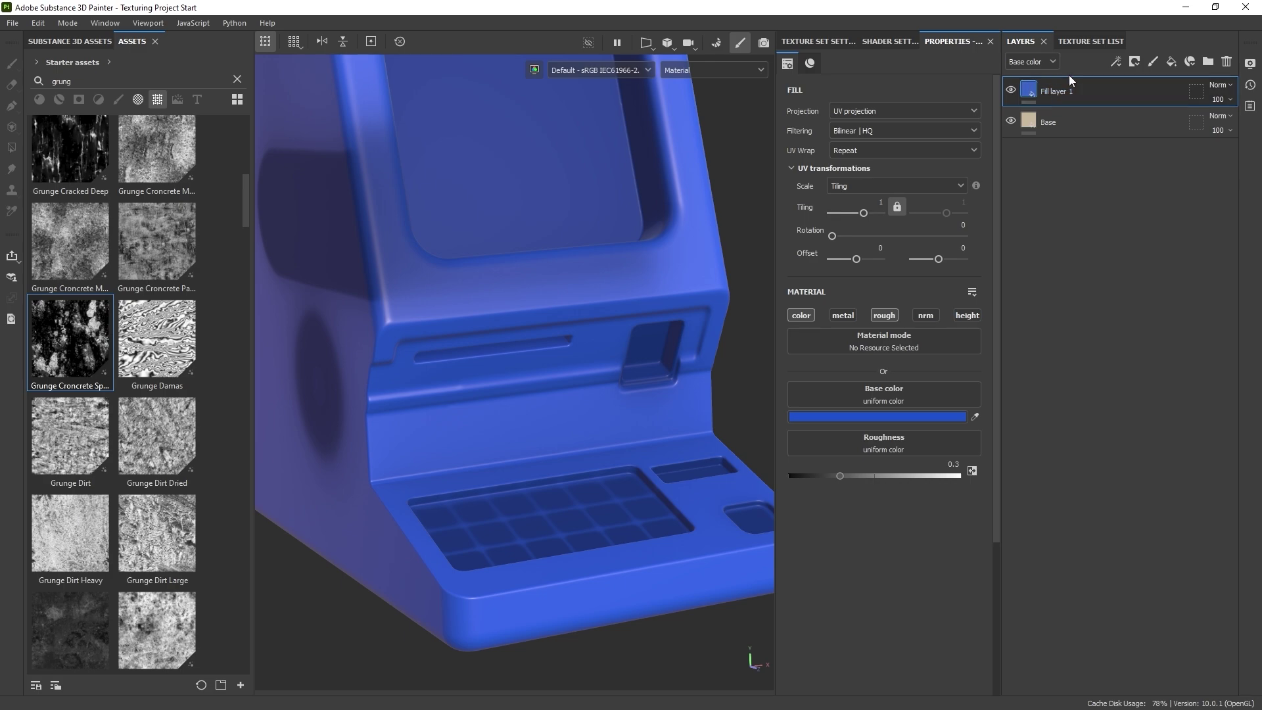
left_click_drag(61, 338, 1048, 92)
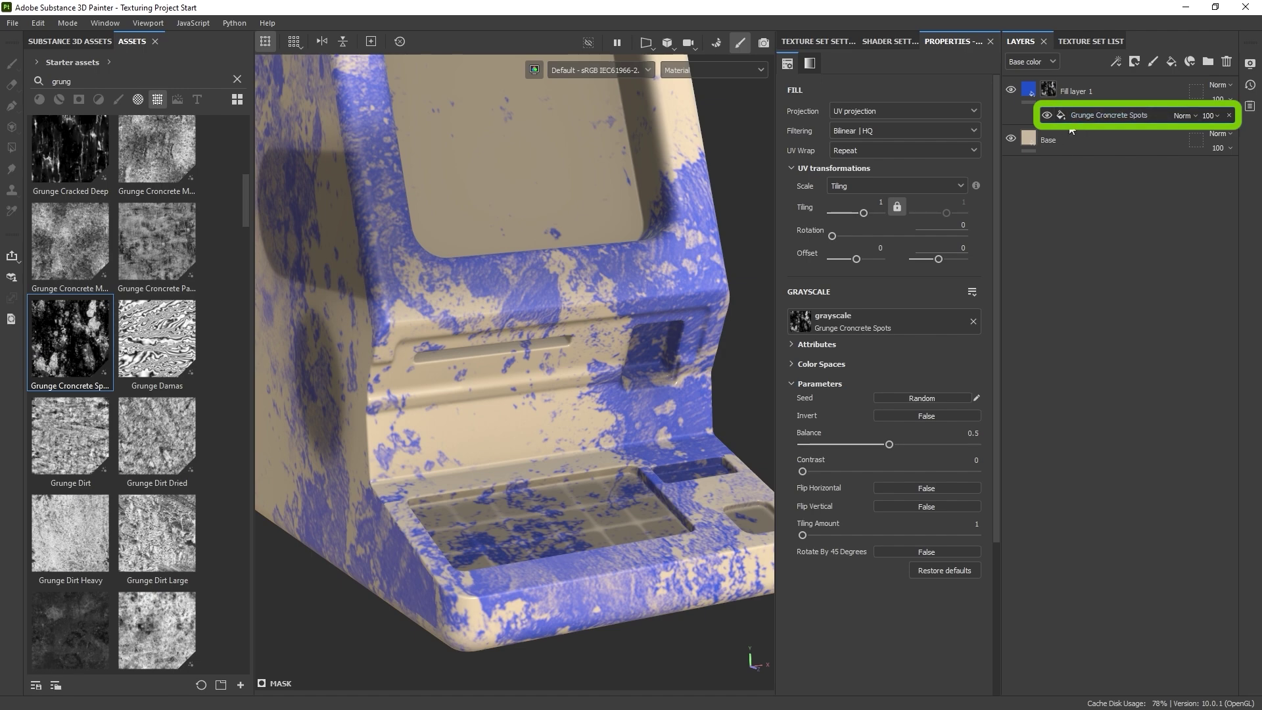
Step: Compare the body with the grunge mask effect off and on, and inspect how the spots spread over the front and side
left_click(1047, 116)
left_click(1047, 116)
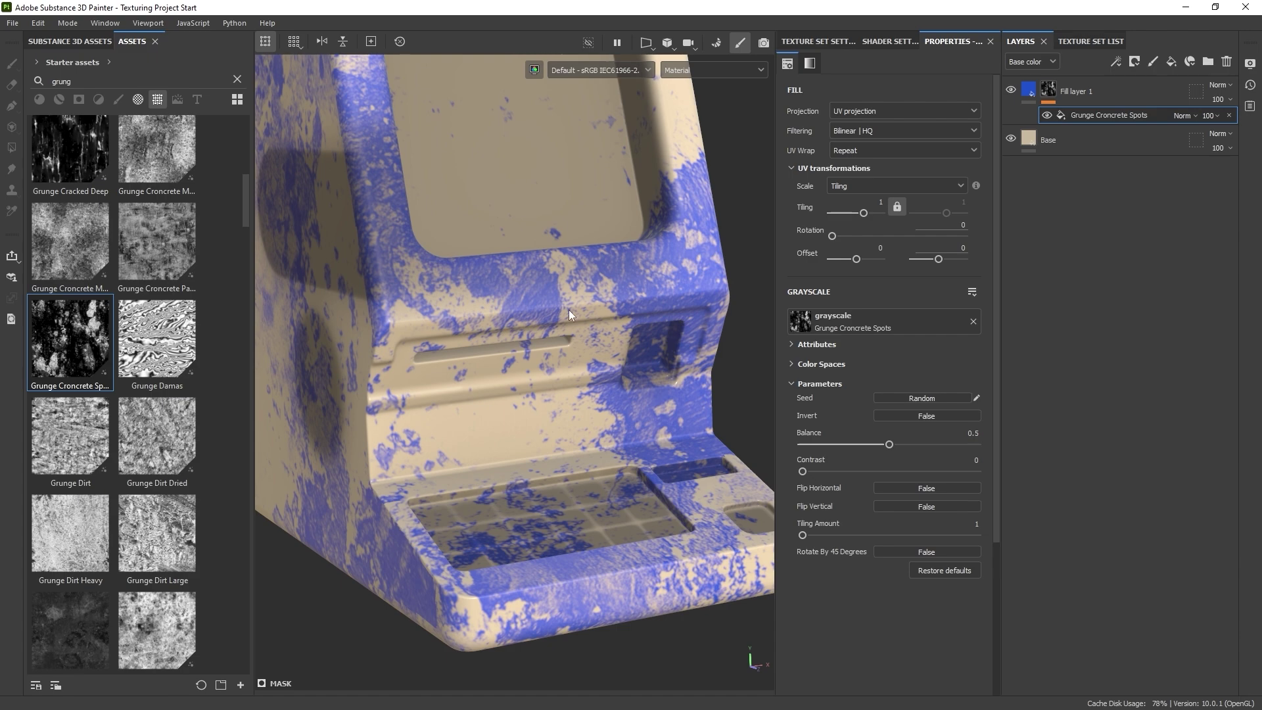
left_click_drag(569, 310, 470, 307, "alt")
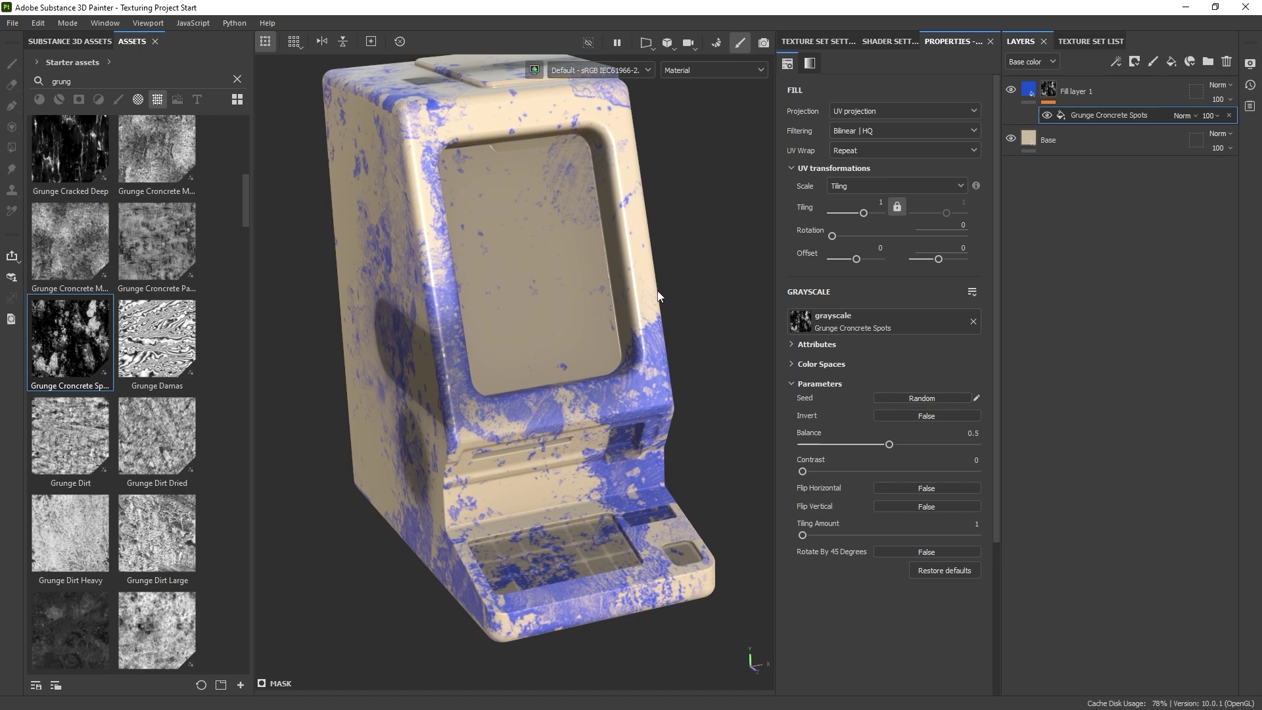
right_click_drag(658, 302, 618, 293, "alt")
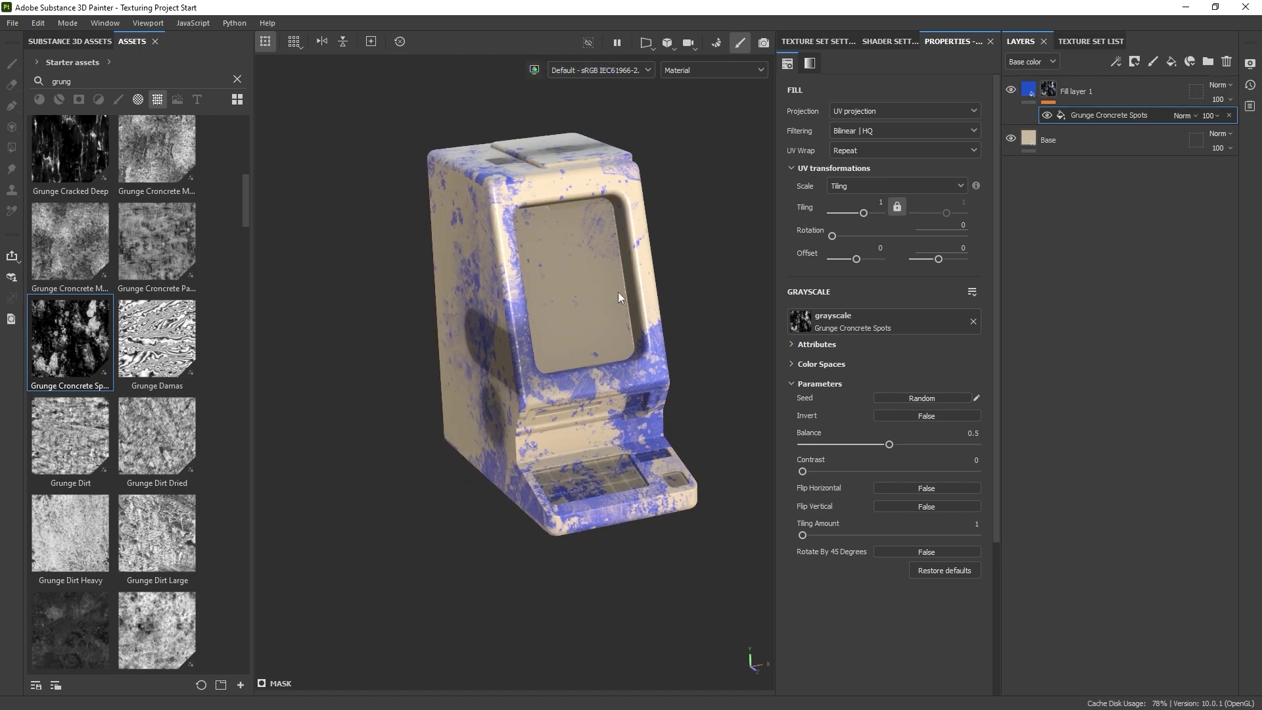
left_click_drag(618, 297, 566, 367, "alt")
right_click_drag(567, 368, 613, 388, "alt")
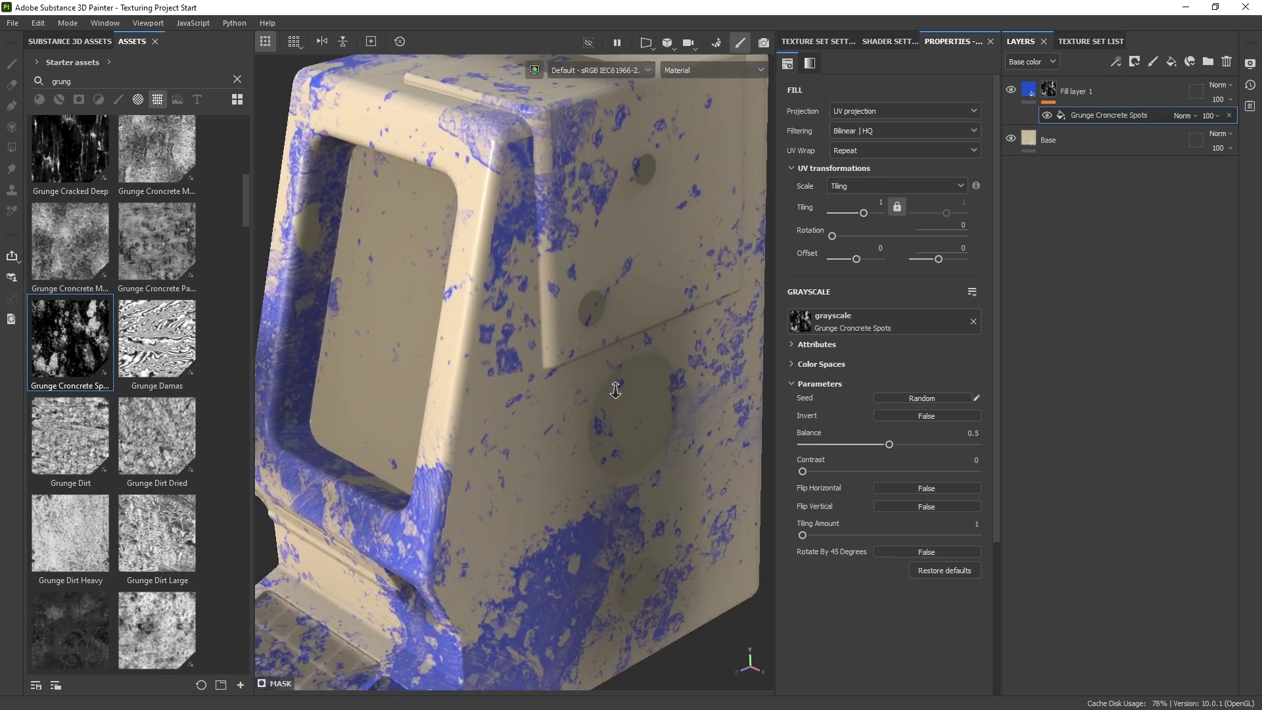
Step: Examine how the grunge pattern runs across the UV seams at the body's upper side corner and over the whole body
middle_click_drag(614, 388, 625, 475, "alt")
left_click_drag(624, 475, 507, 243, "alt")
scroll(518, 242, "up", 3)
middle_click_drag(507, 242, 552, 348, "alt")
left_click_drag(552, 347, 521, 282, "alt")
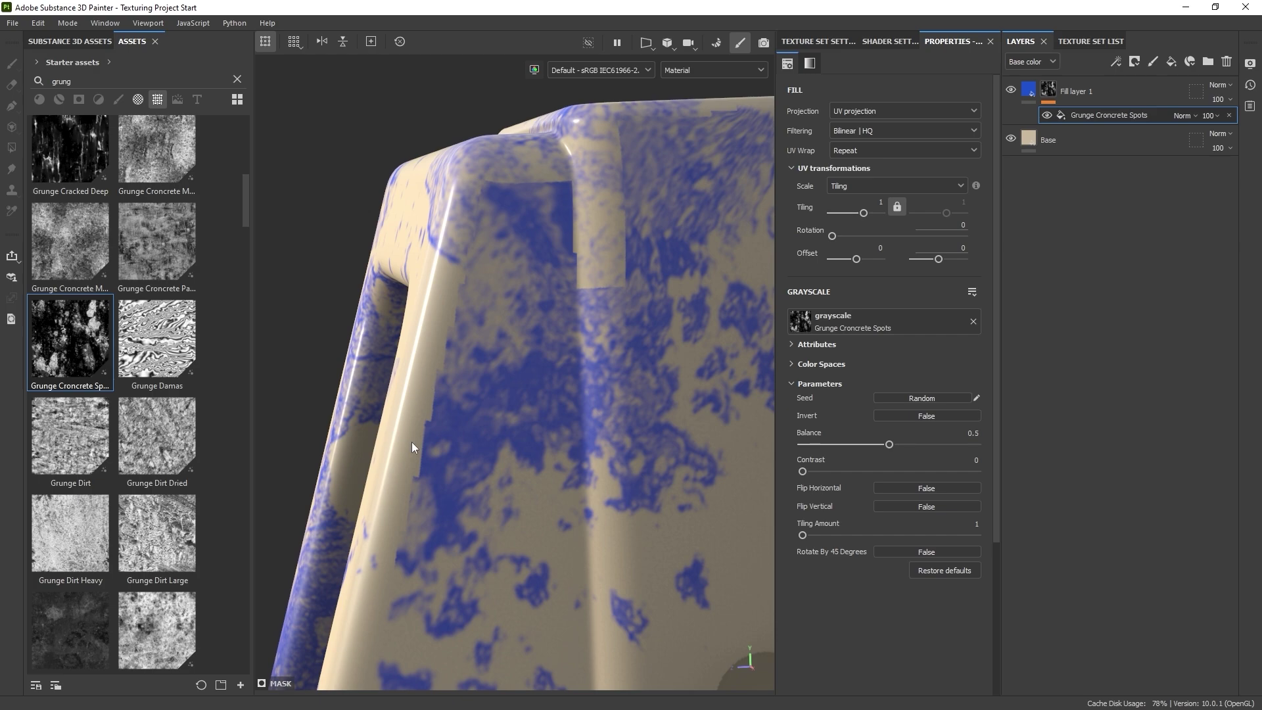
left_click_drag(414, 452, 425, 474, "alt")
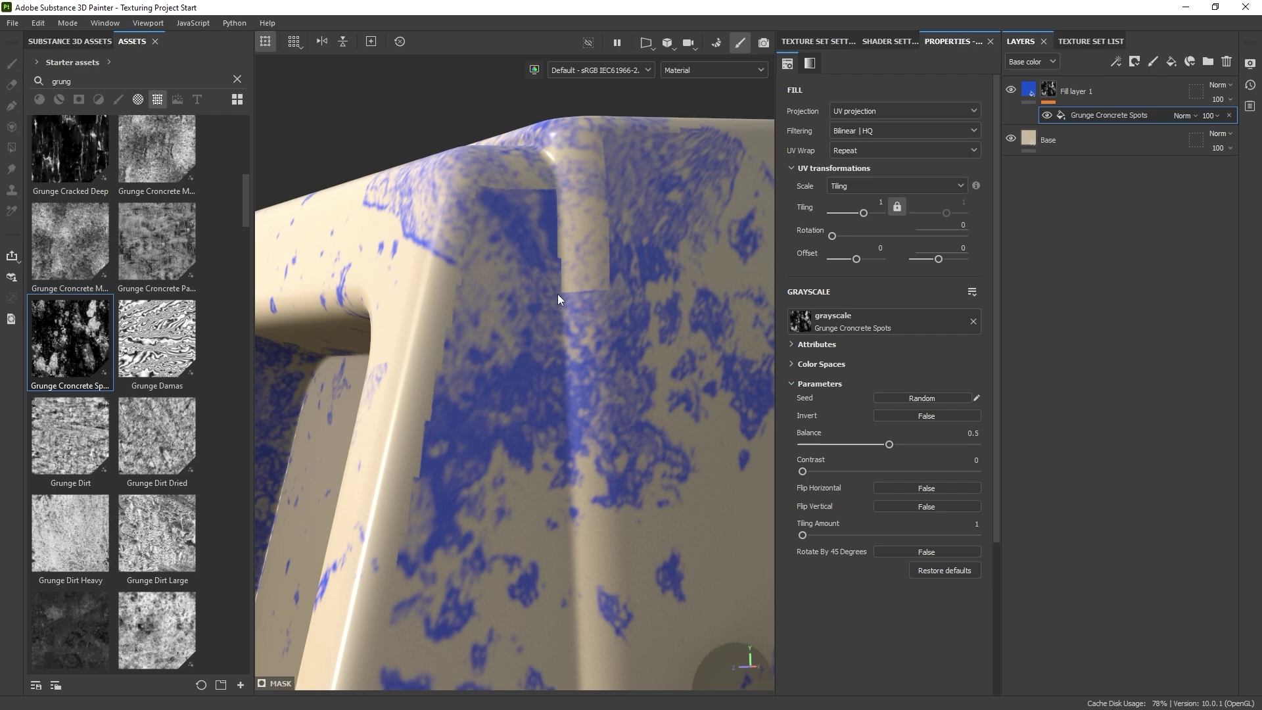
scroll(568, 355, "down", 5)
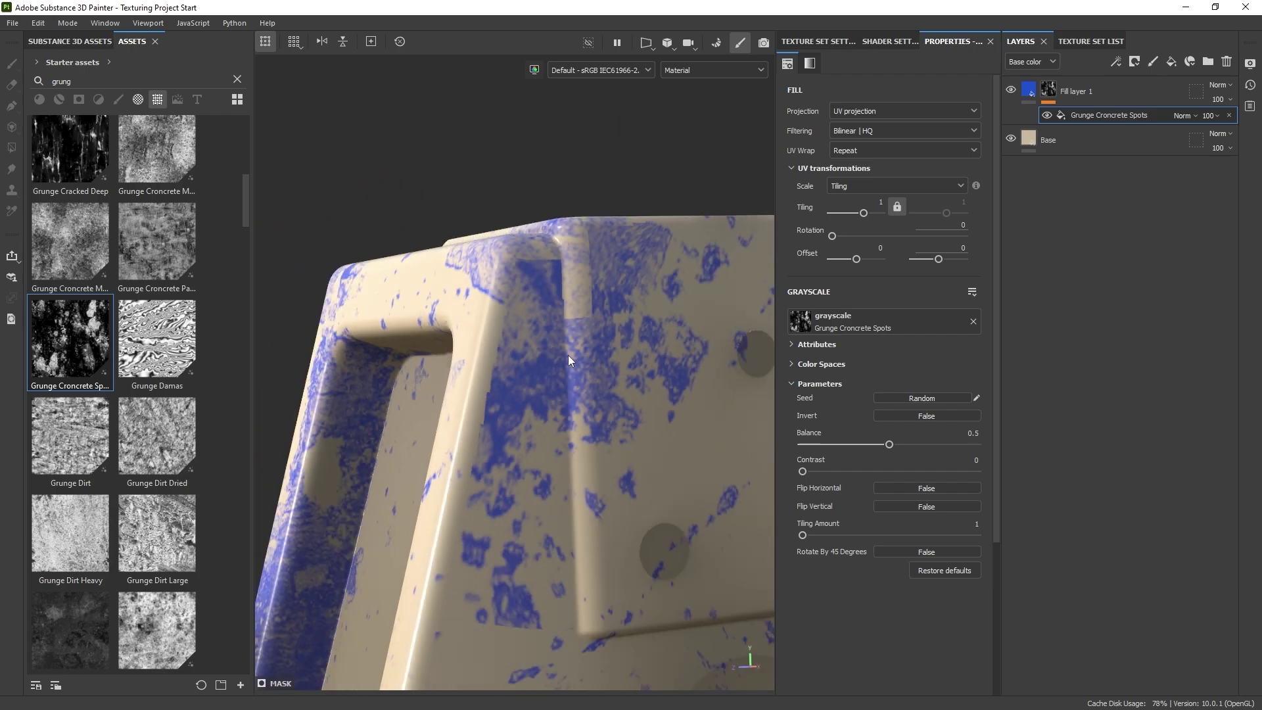
left_click_drag(568, 355, 657, 444, "alt")
scroll(656, 445, "down", 3)
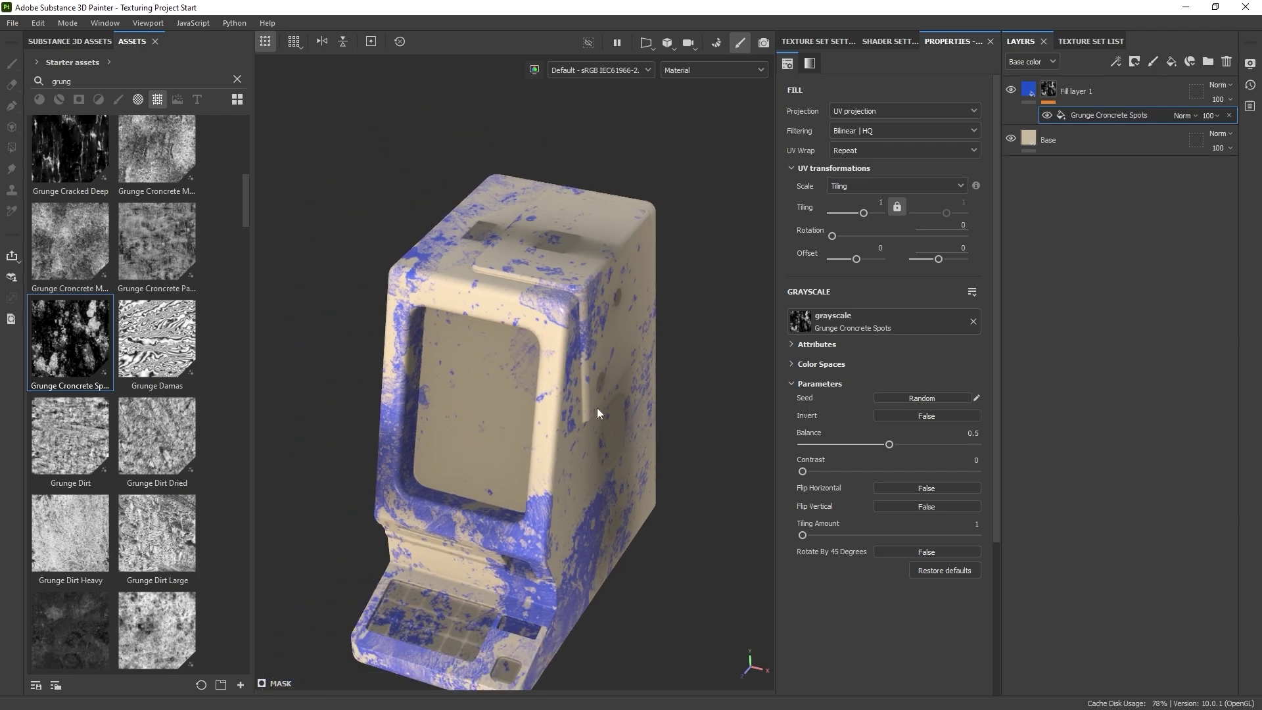
left_click_drag(597, 407, 656, 391, "alt")
middle_click_drag(656, 390, 622, 356, "alt")
mouse_move(623, 358)
left_mouse_down("alt")
mouse_move(583, 325)
mouse_move(604, 341)
left_mouse_up("alt")
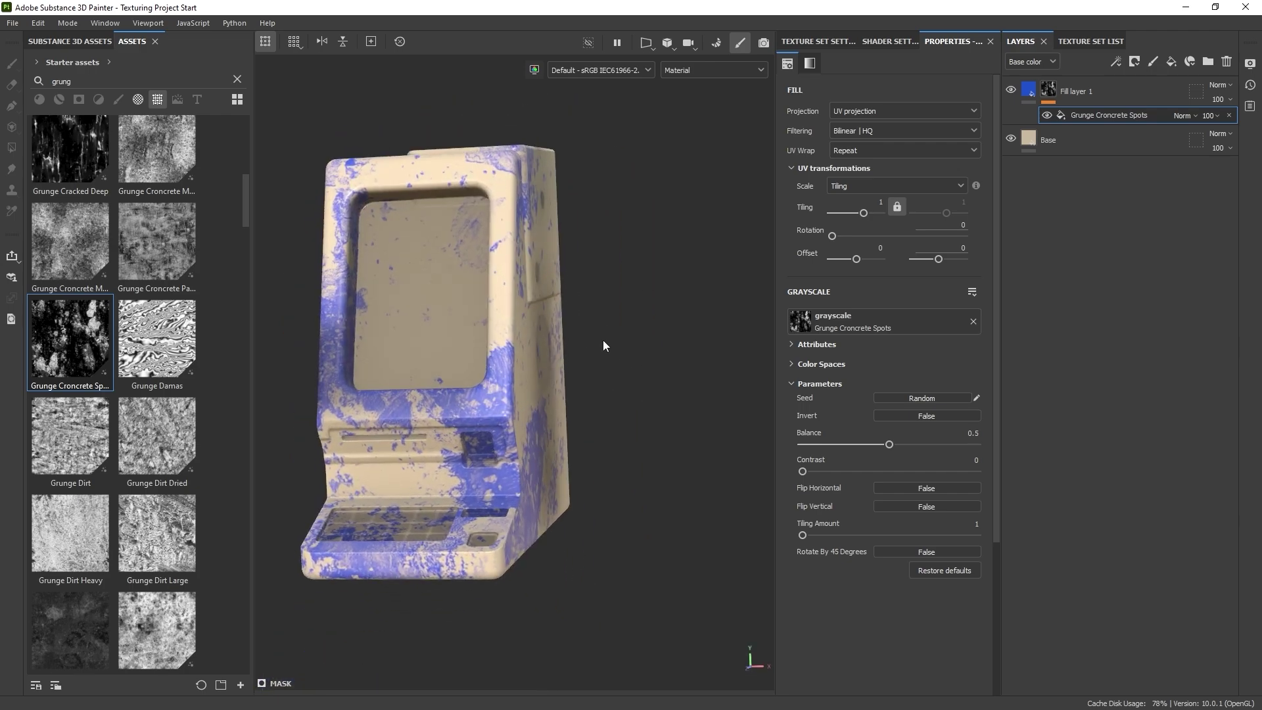
Step: Inspect the grunge mask on the flat UV layout, and examine the matching seams at the body's upper side corner in 3D
left_click(646, 44)
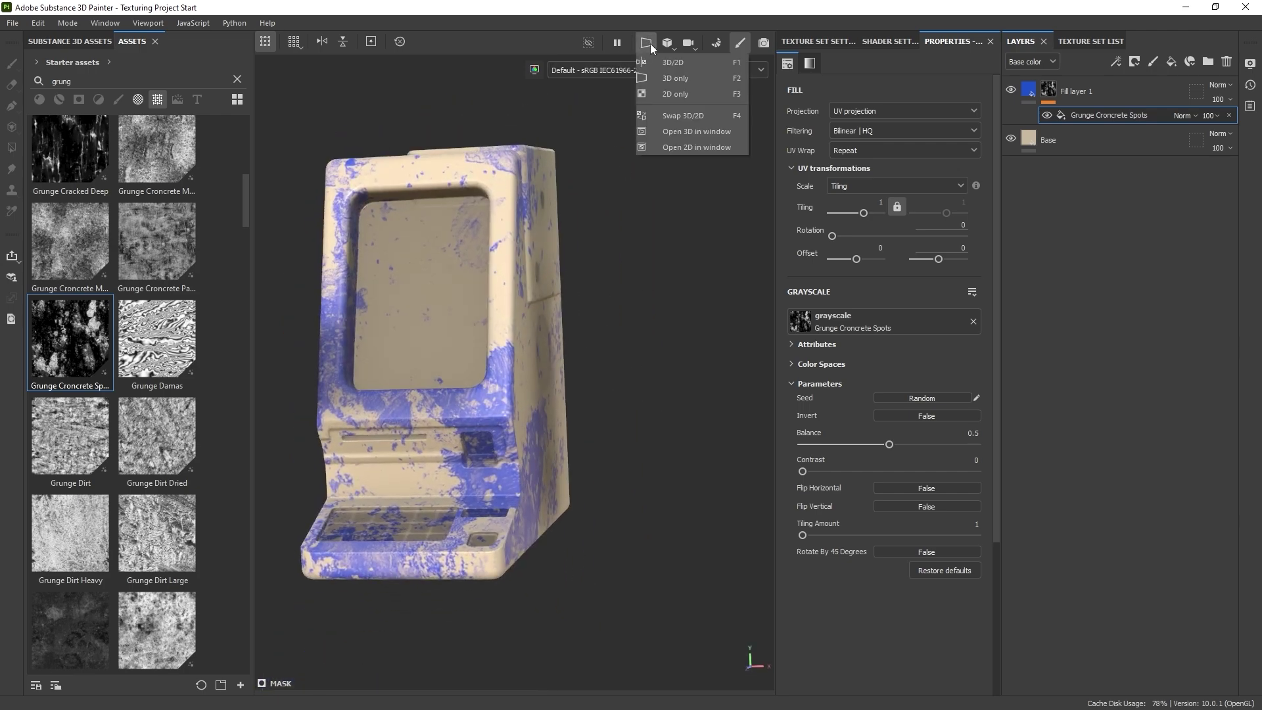
left_click(673, 92)
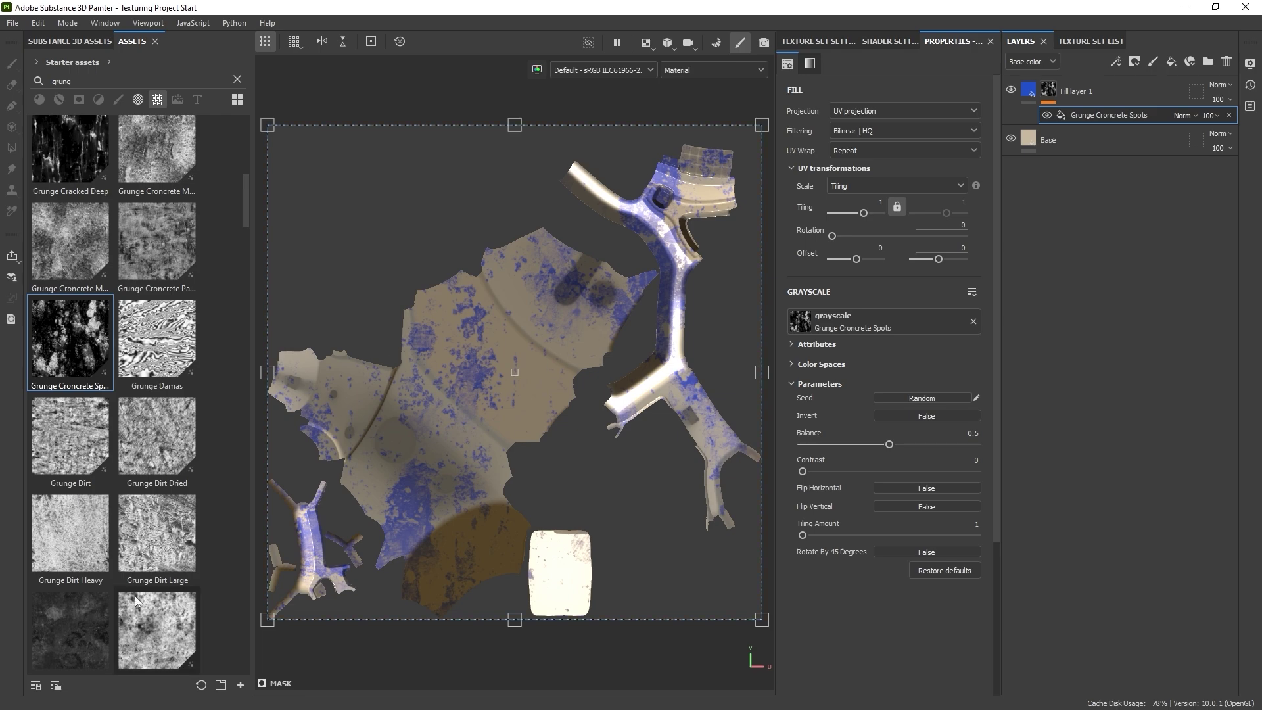
left_click(646, 43)
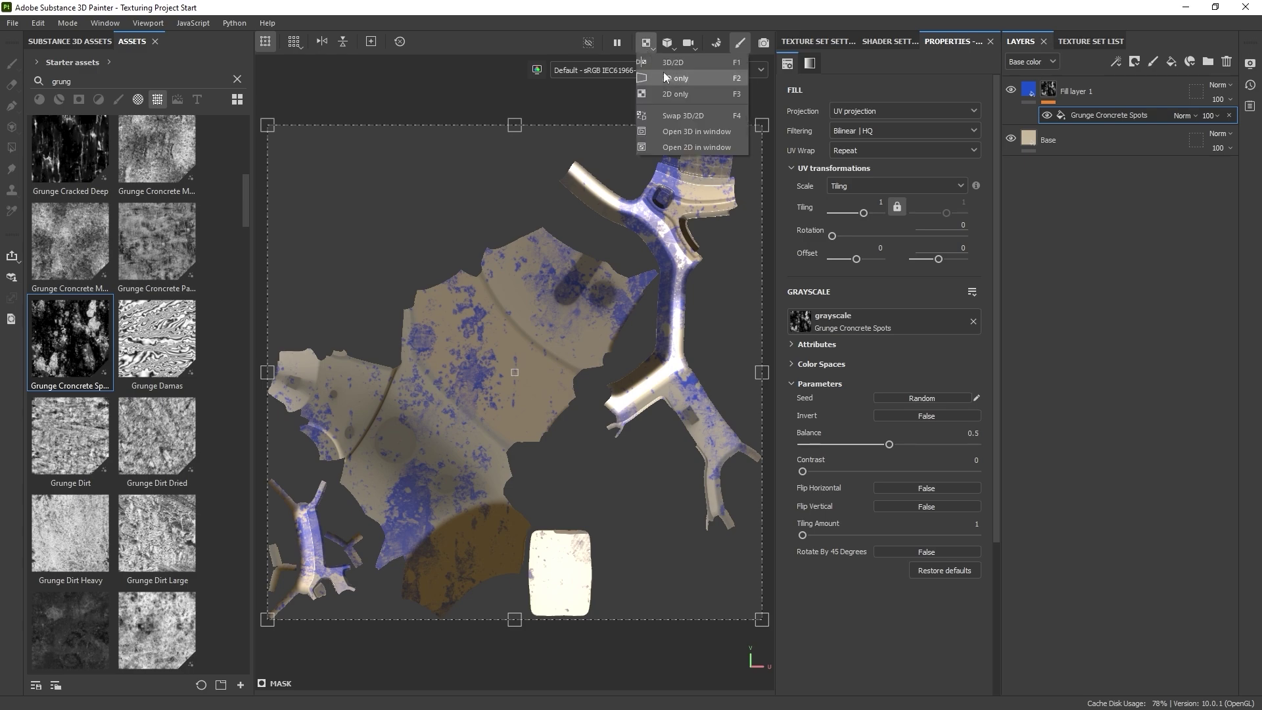
left_click(675, 71)
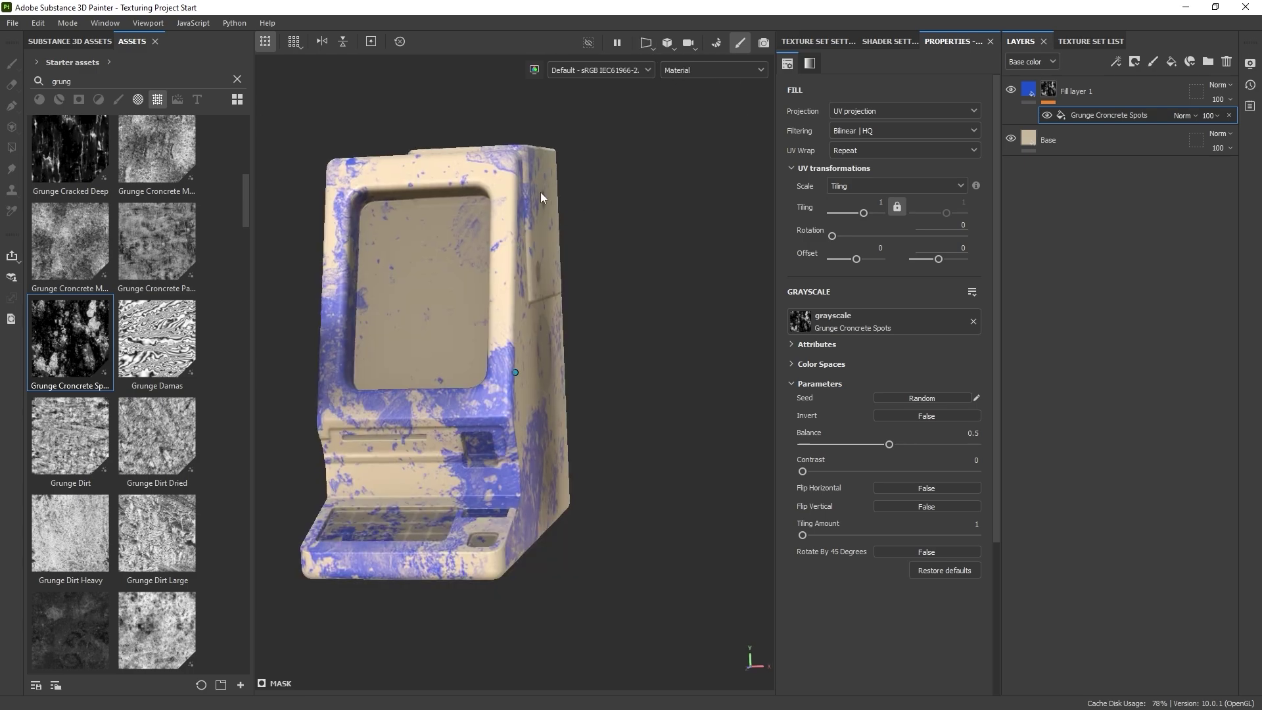
left_click_drag(540, 191, 460, 259, "alt")
scroll(538, 261, "up", 3)
scroll(561, 230, "up", 4)
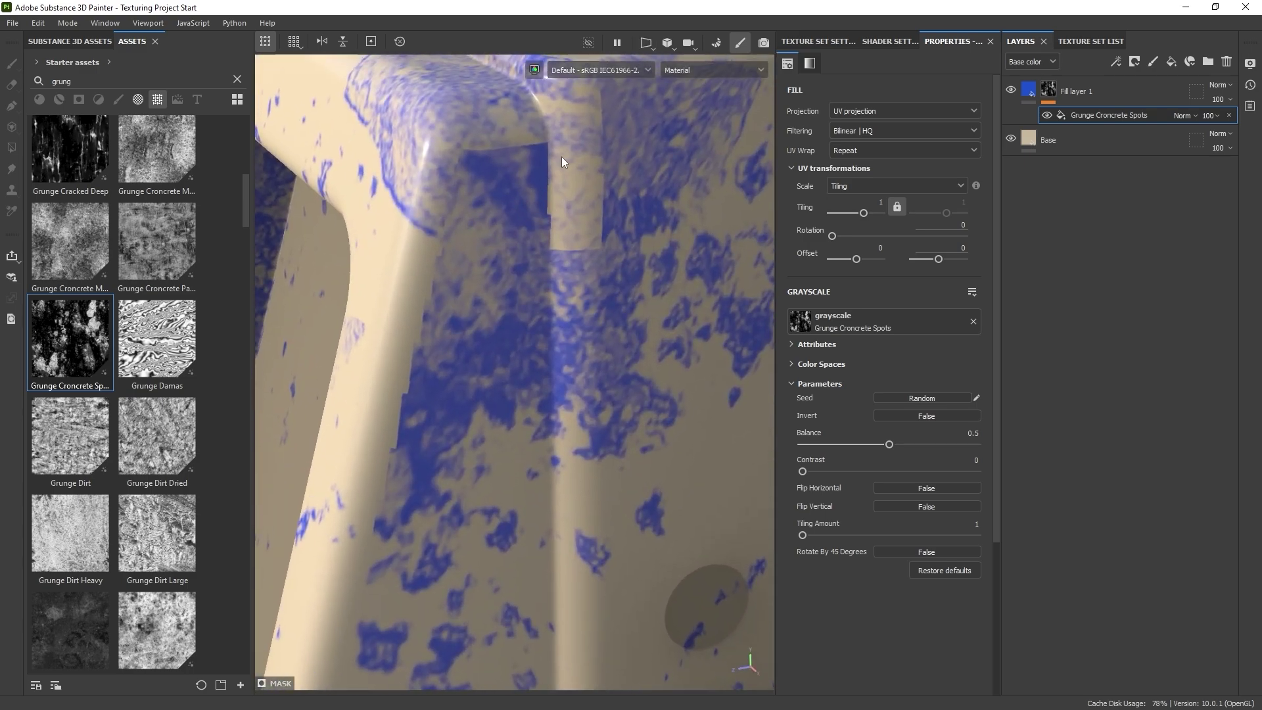
left_click_drag(557, 276, 701, 150, "alt")
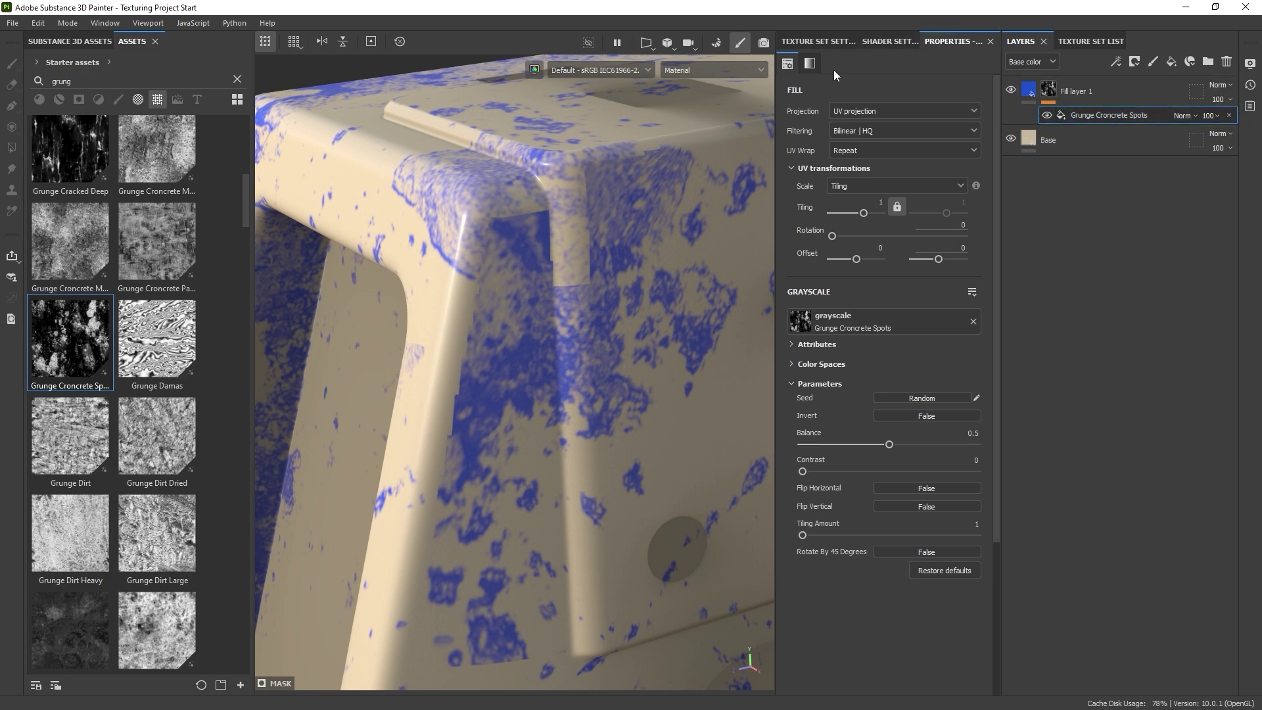
Step: Switch the Grunge Croncrete Spots mask fill on Fill layer 1 to tri-planar projection to hide the UV seams
left_click(904, 112)
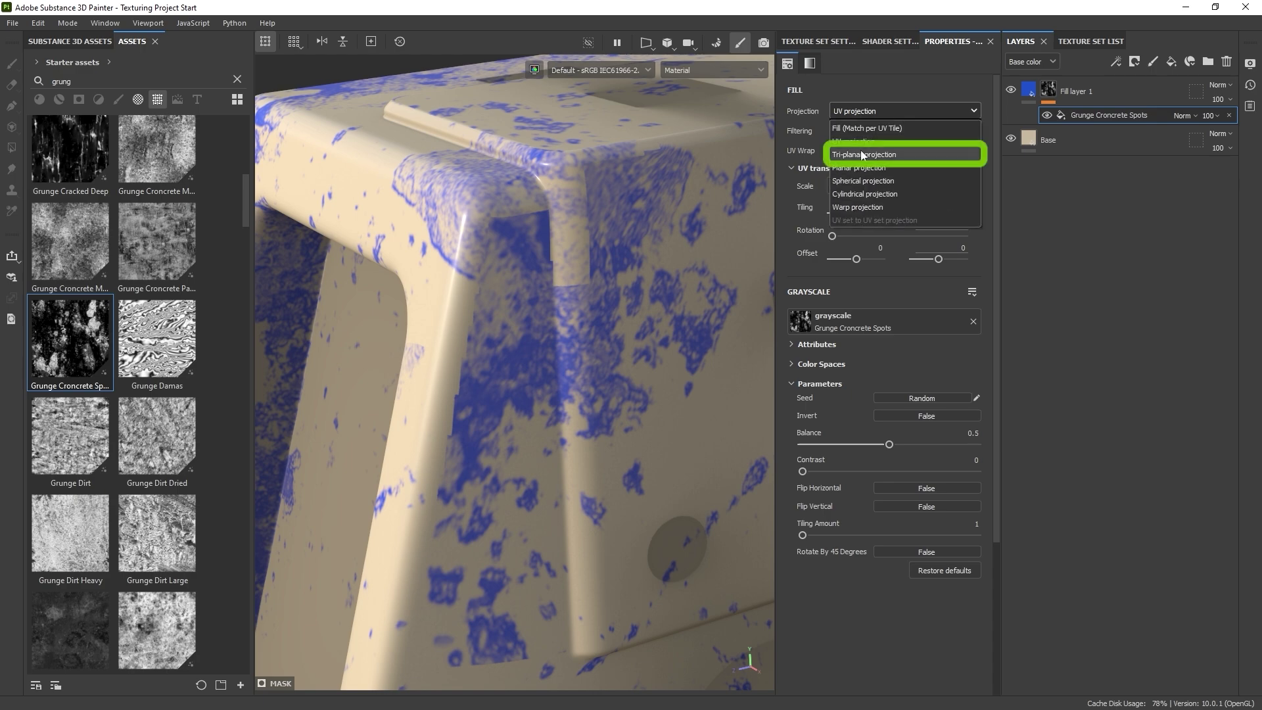
left_click(862, 154)
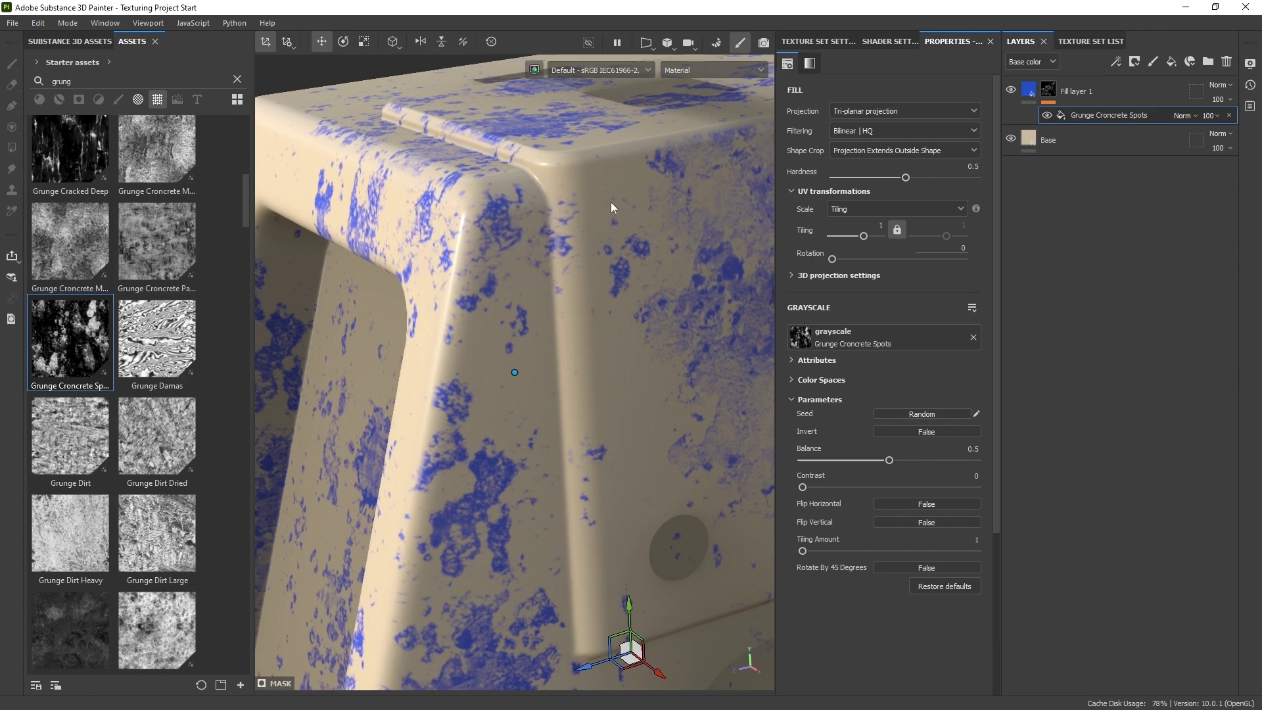
left_click_drag(609, 203, 538, 373, "alt")
scroll(537, 373, "down", 3)
scroll(538, 372, "down", 6)
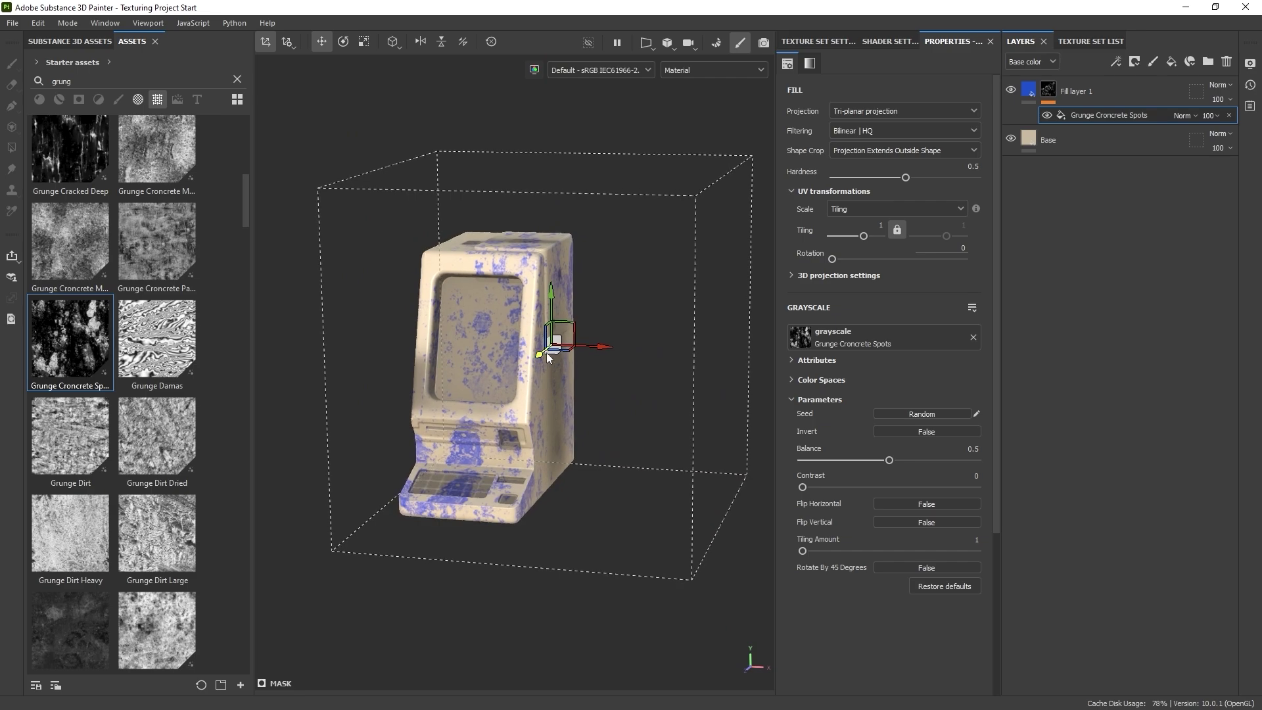
Step: Shift the grunge mask's projection box, and set its hardness to 0.58 and tiling to 1.29
left_click_drag(552, 350, 524, 378)
left_click_drag(453, 368, 517, 309, "alt")
scroll(540, 364, "up", 1)
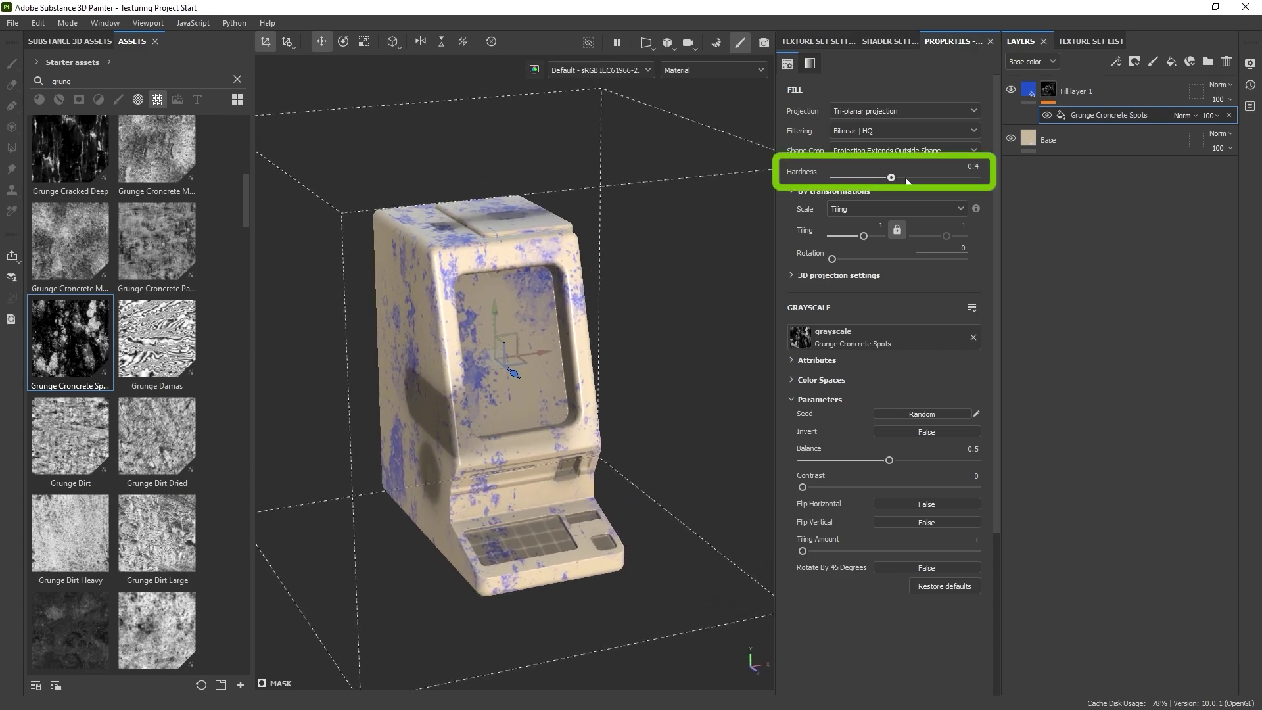
left_click_drag(907, 179, 936, 178)
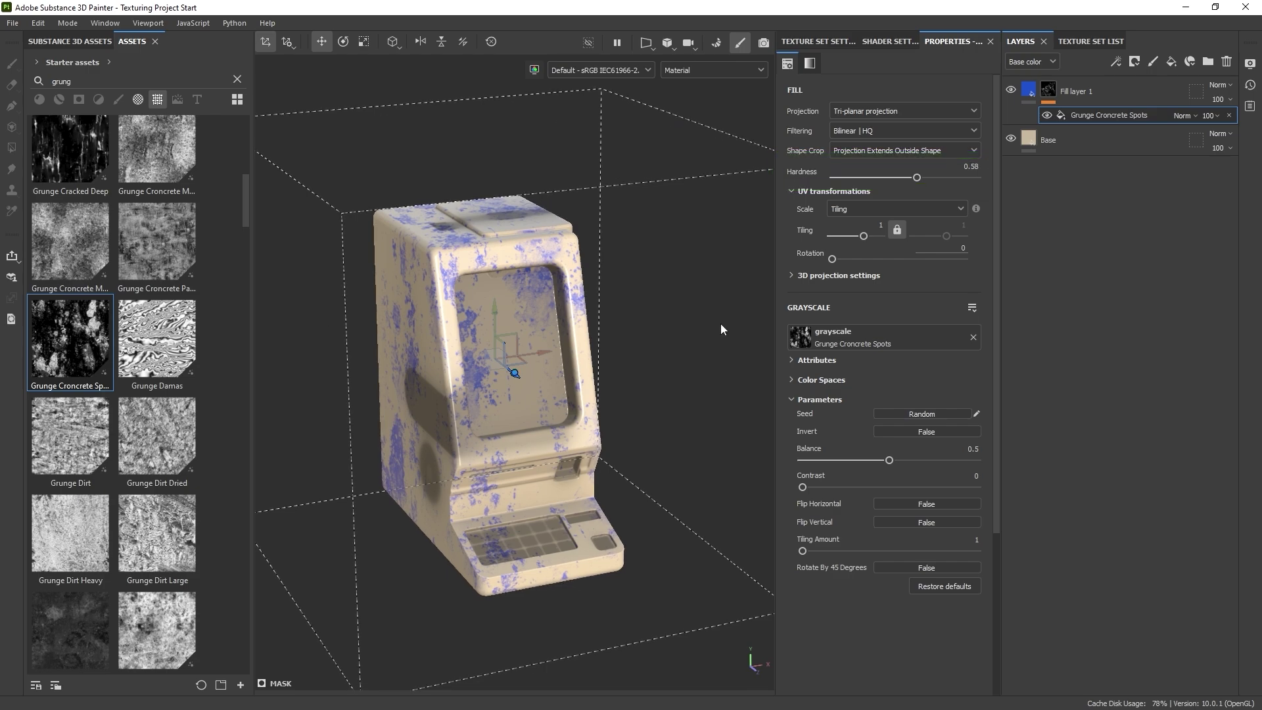
mouse_move(862, 236)
left_mouse_down()
mouse_move(858, 246)
mouse_move(864, 235)
left_mouse_up()
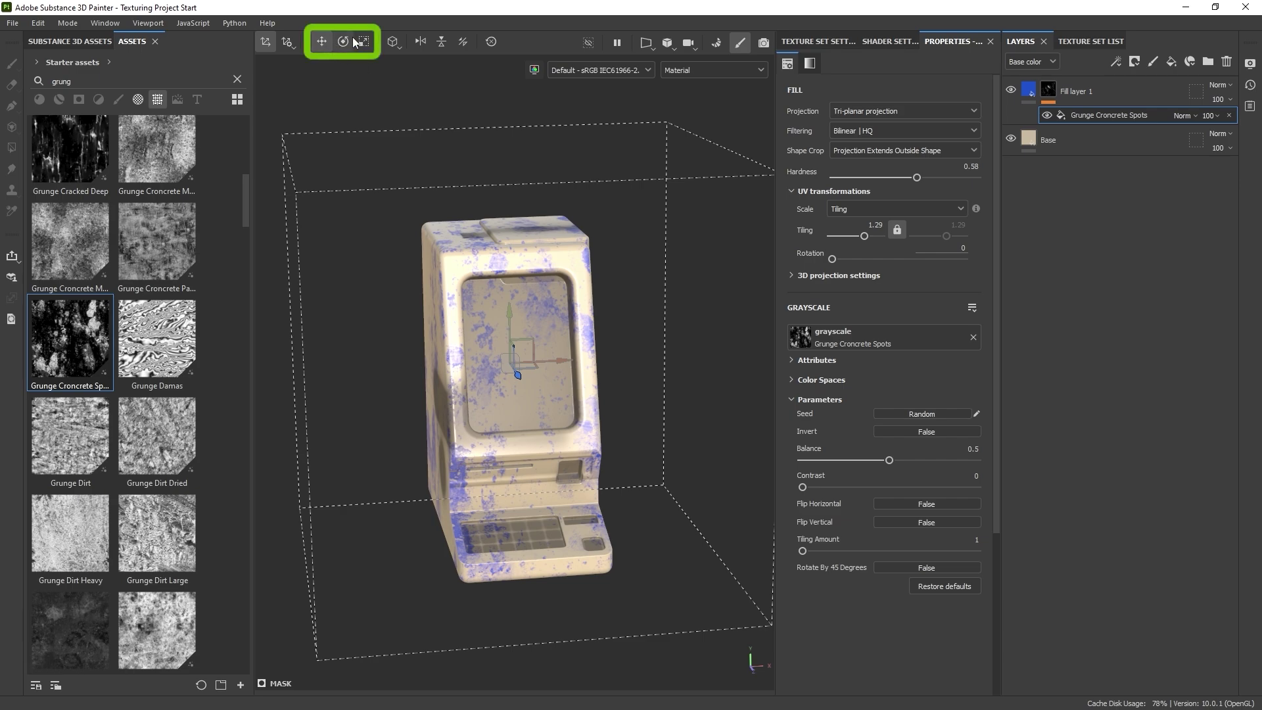
Step: Rotate and scale the grunge mask's projection box around the computer body to change how the spots fall on it
left_click(344, 43)
left_click_drag(545, 325, 548, 305)
left_click(364, 42)
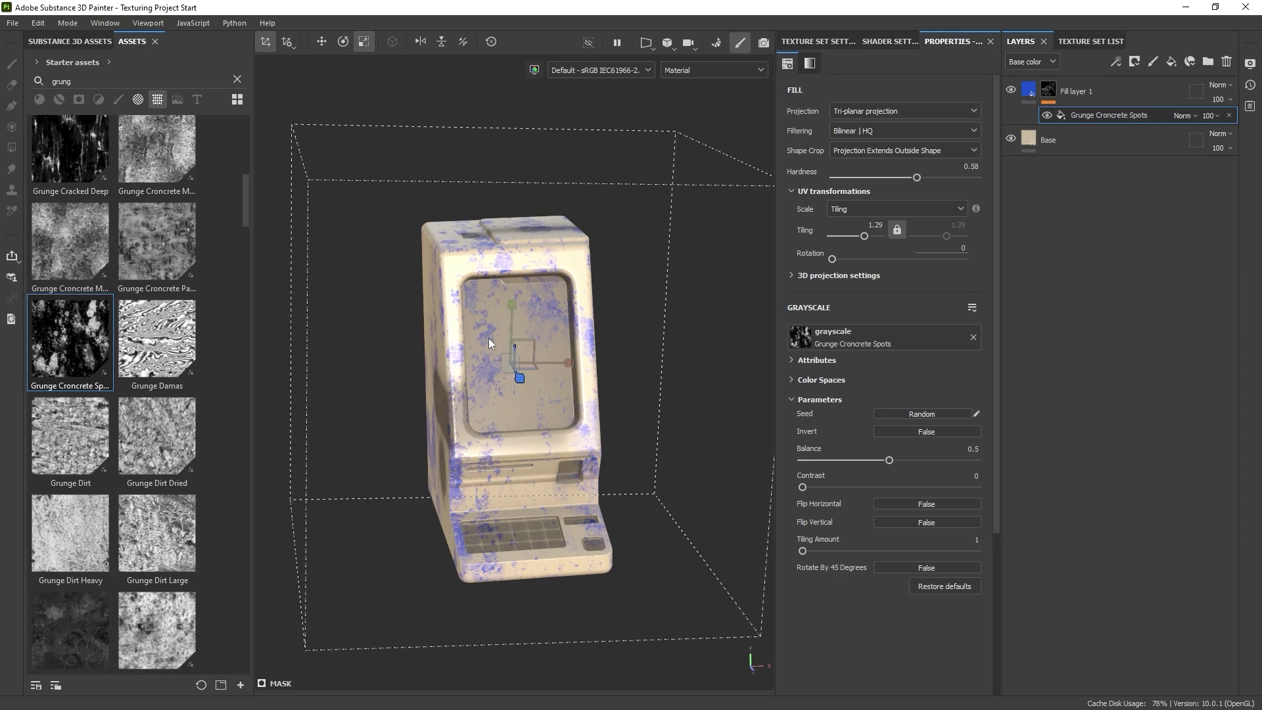
left_click_drag(502, 361, 569, 307)
left_click(321, 41)
left_click_drag(579, 362, 427, 337, "alt")
scroll(601, 372, "up", 3)
middle_click_drag(602, 372, 585, 381, "alt")
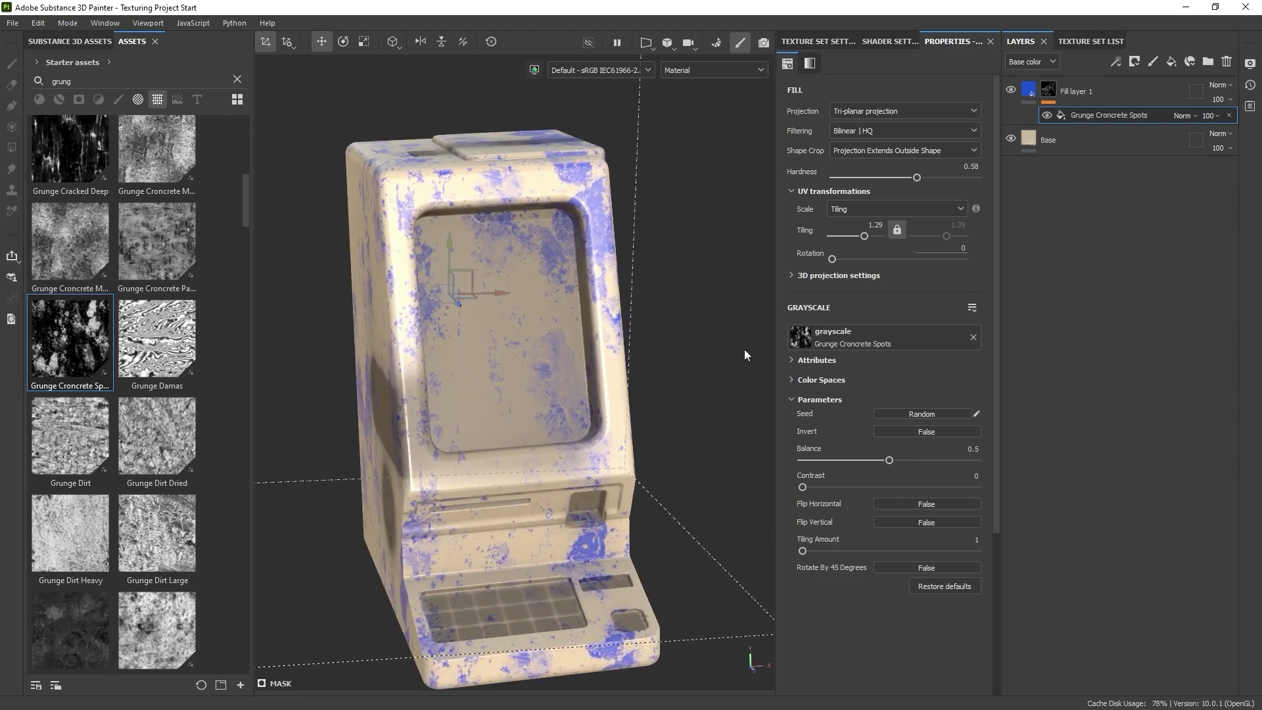
Step: Replace Fill layer 1's blue base color with a sampled yellowed beige, BEAB83
left_click(1028, 90)
left_click_drag(444, 241, 558, 251, "alt")
right_click_drag(558, 251, 660, 341, "alt")
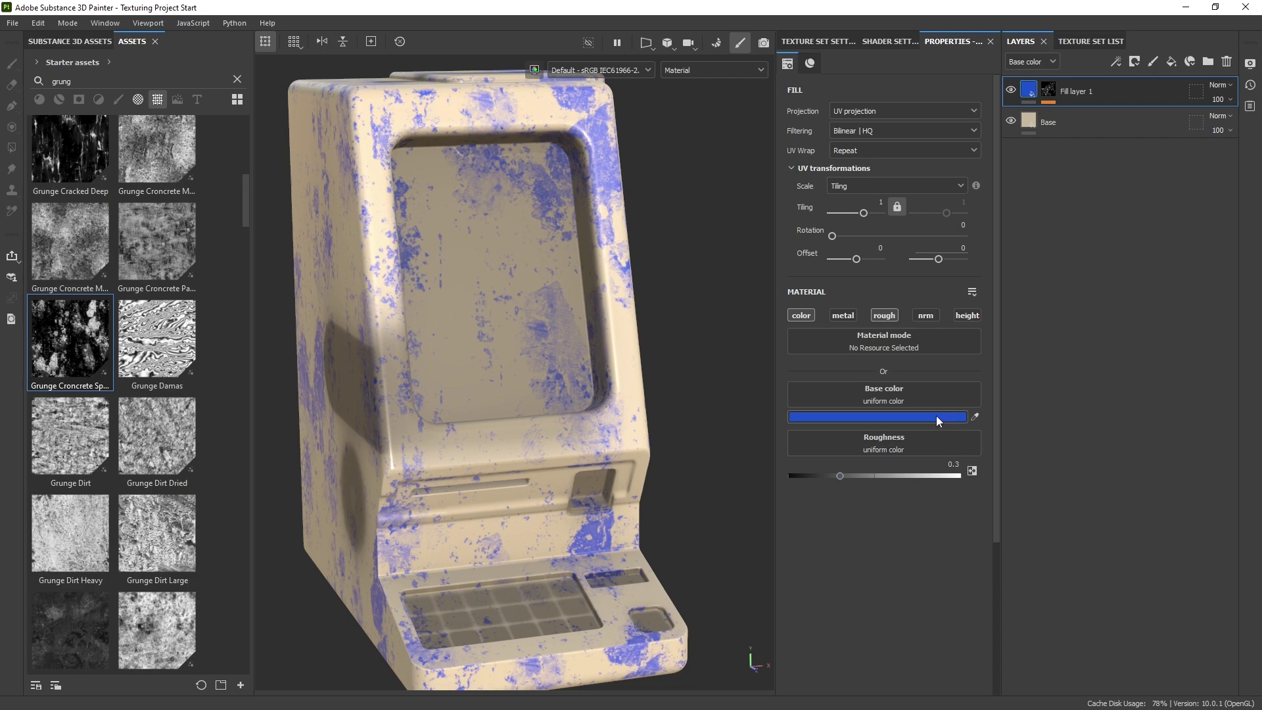
left_click(974, 416)
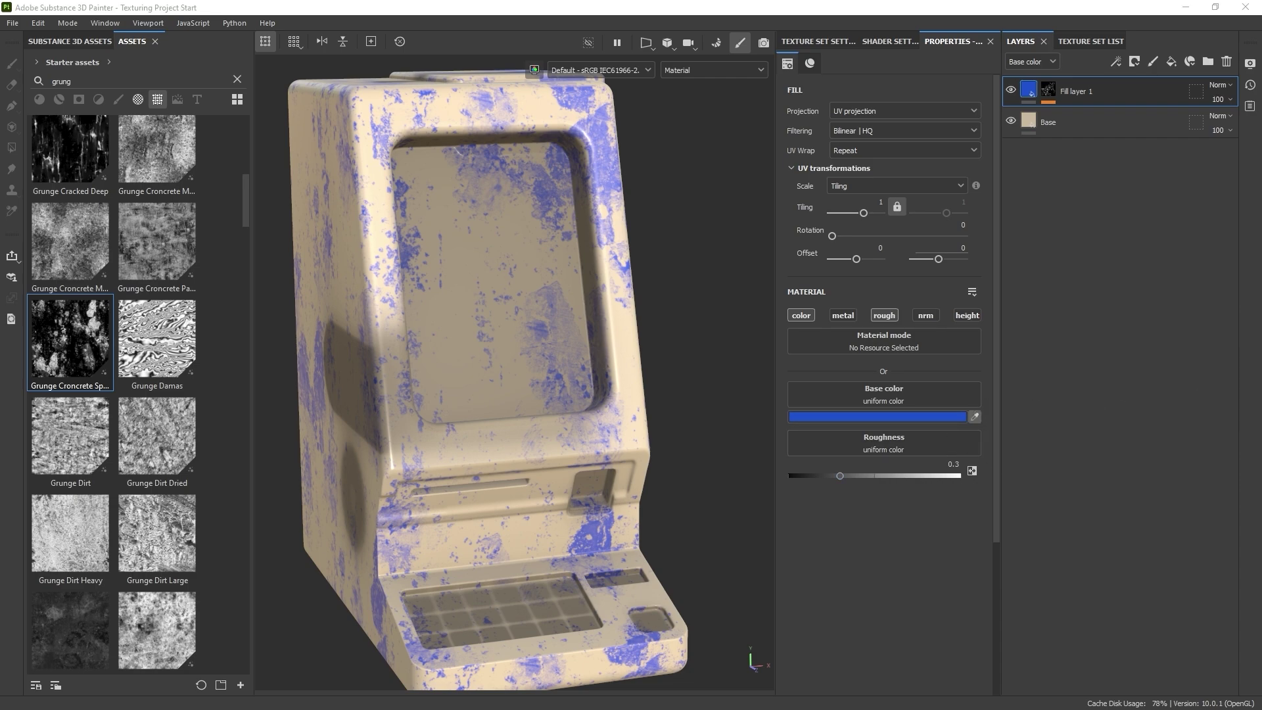
right_click_drag(743, 491, 700, 479, "alt")
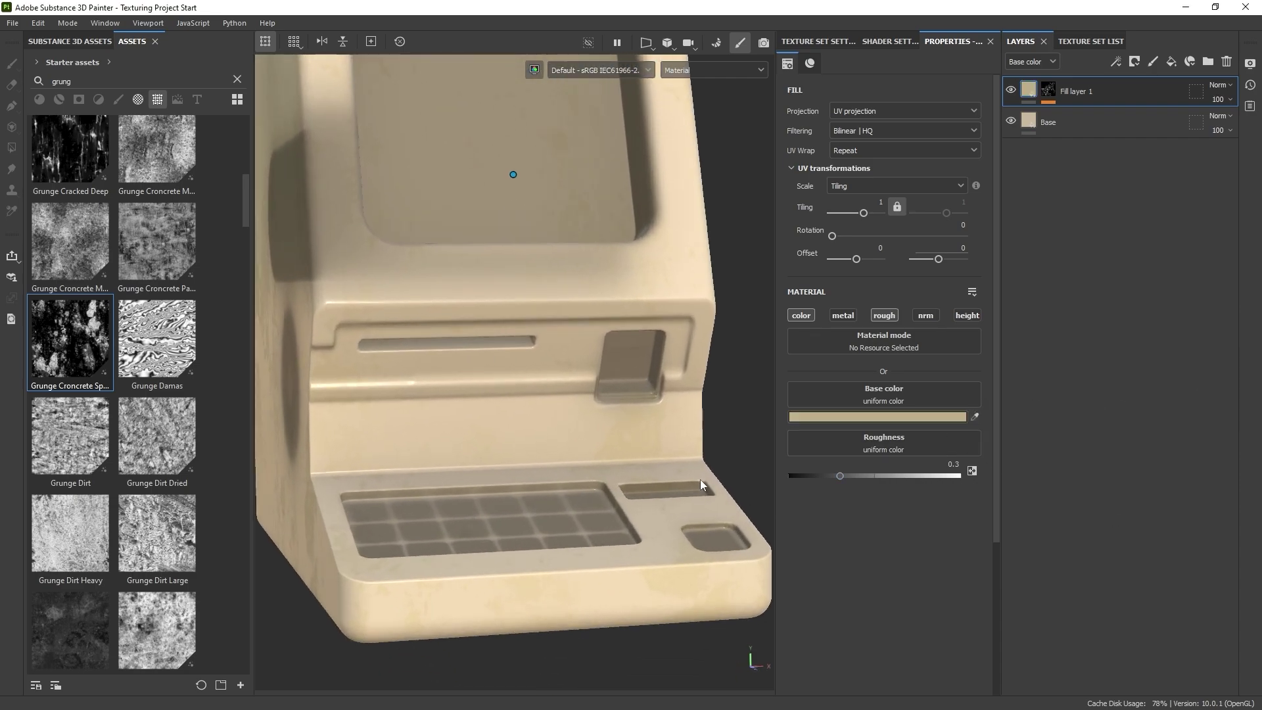
left_click_drag(700, 479, 666, 475, "alt")
right_click_drag(666, 475, 669, 388, "alt")
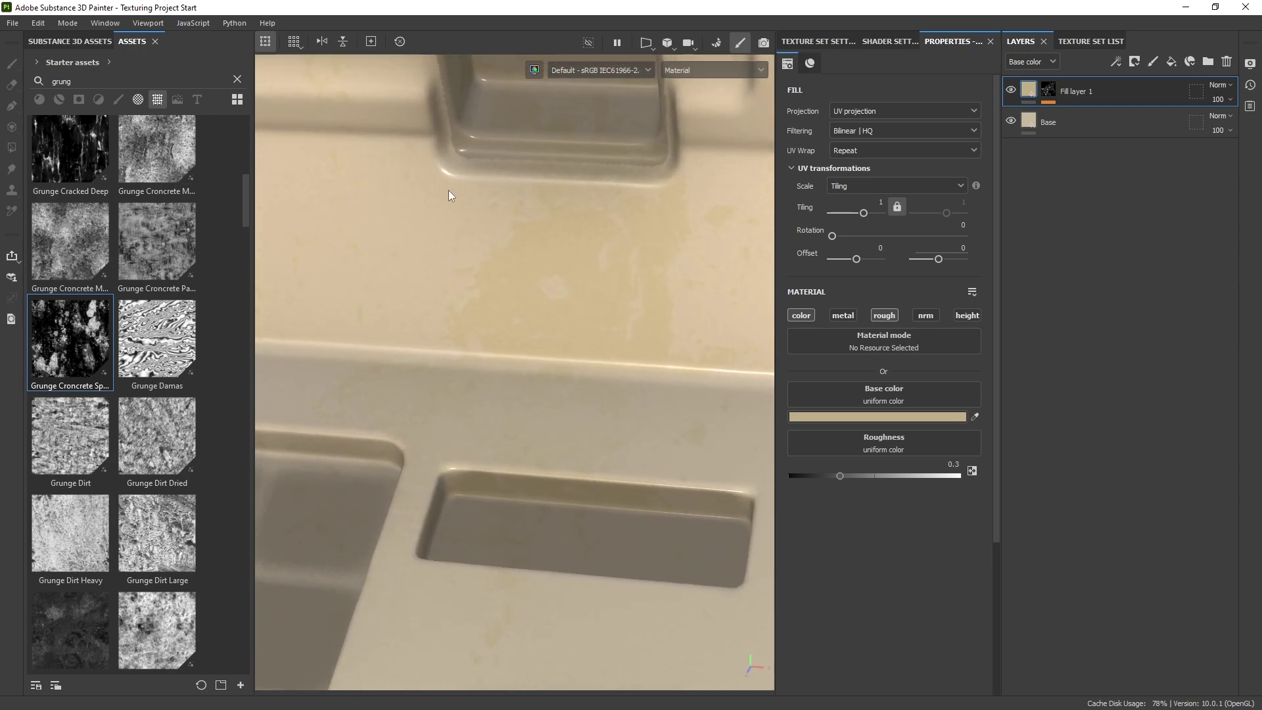
Step: Fine-tune Fill layer 1's roughness to 0.3015 while checking the spots in the highlights around the slots
left_click_drag(592, 328, 617, 294, "alt")
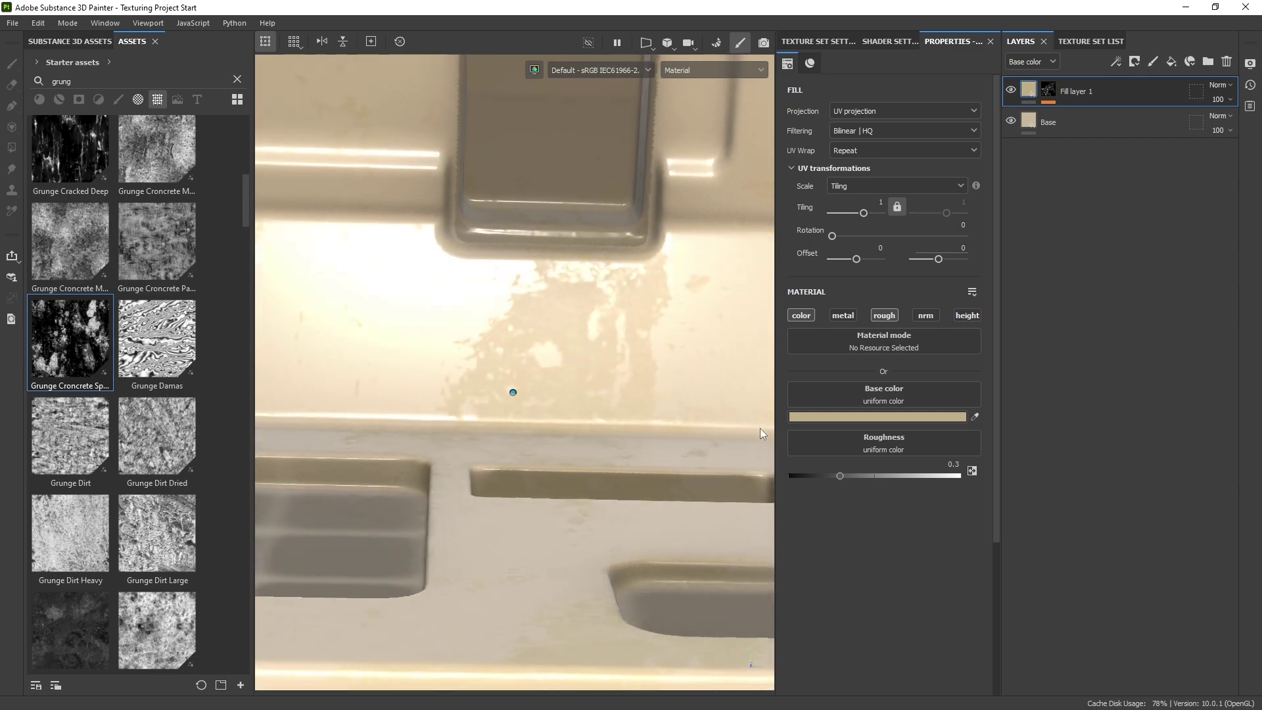
left_click_drag(760, 434, 716, 429, "alt")
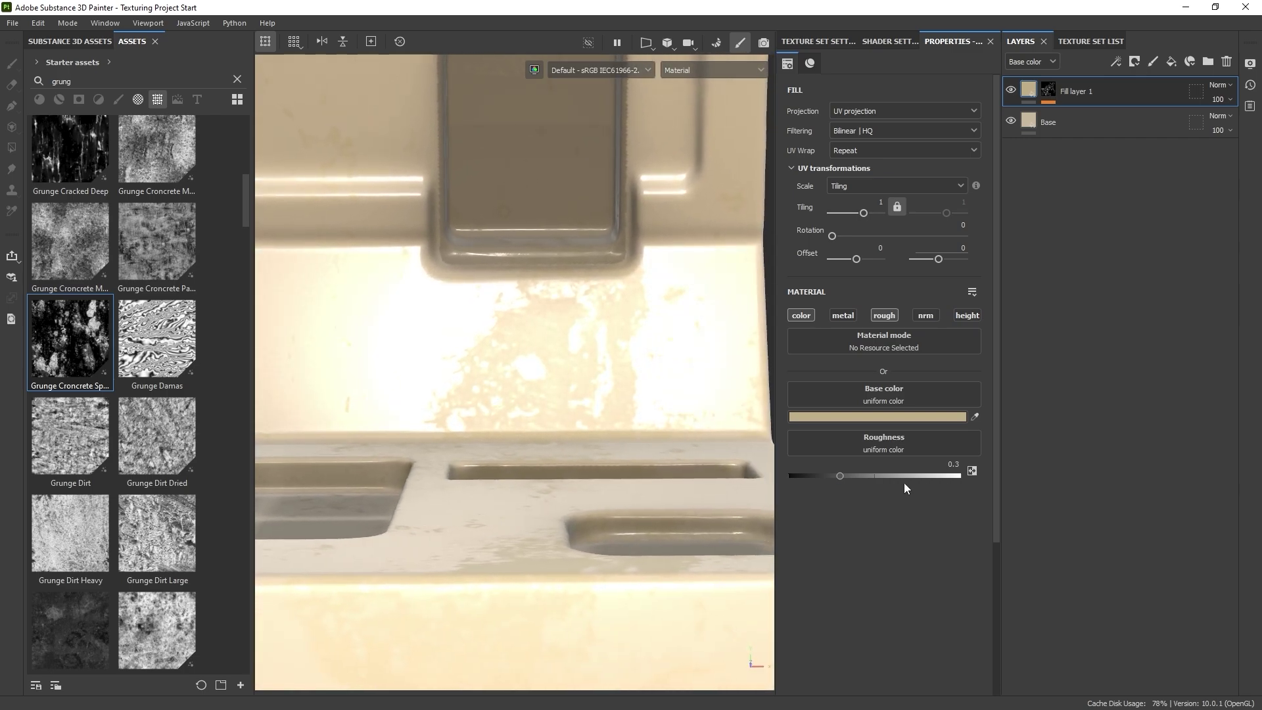
mouse_move(829, 475)
left_mouse_down()
mouse_move(921, 475)
mouse_move(842, 472)
left_mouse_up()
left_click_drag(660, 407, 611, 444, "alt")
scroll(616, 444, "down", 3)
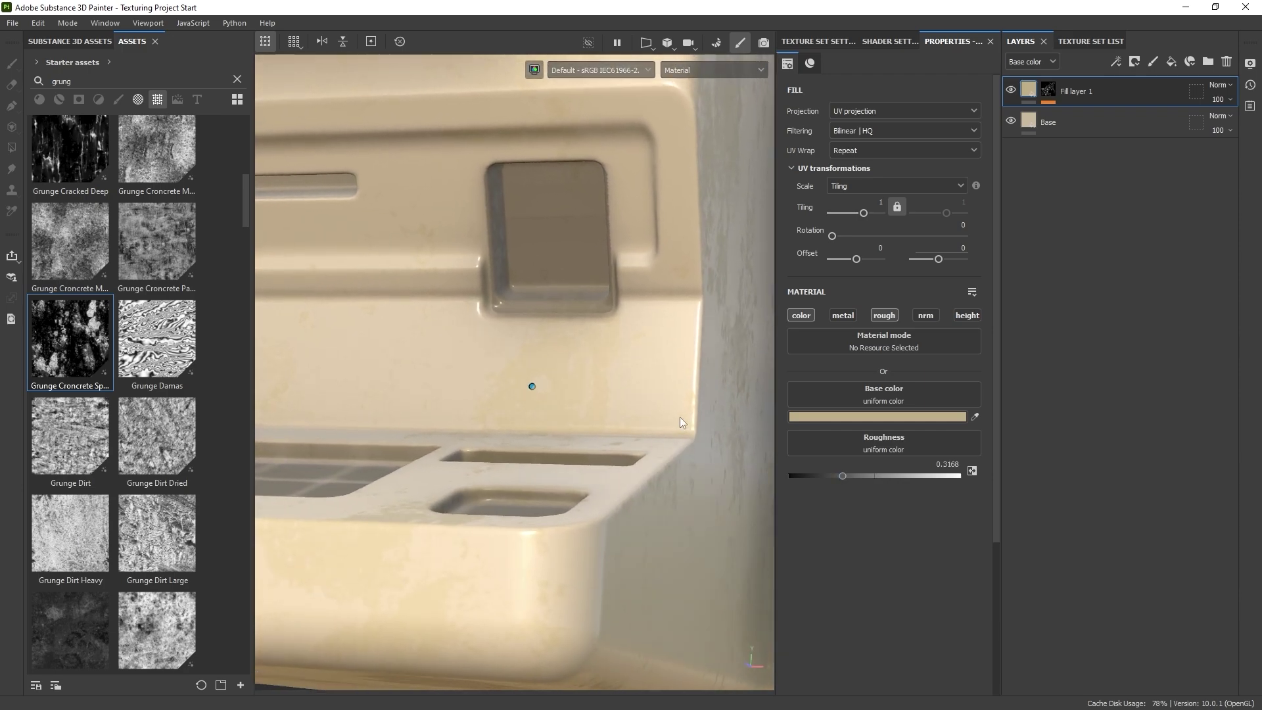
left_click_drag(842, 472, 840, 475)
Step: Examine how the beige color variation reads across the whole computer body from several angles
left_click_drag(667, 470, 672, 559, "alt")
right_click_drag(672, 559, 603, 410, "alt")
scroll(598, 383, "down", 4)
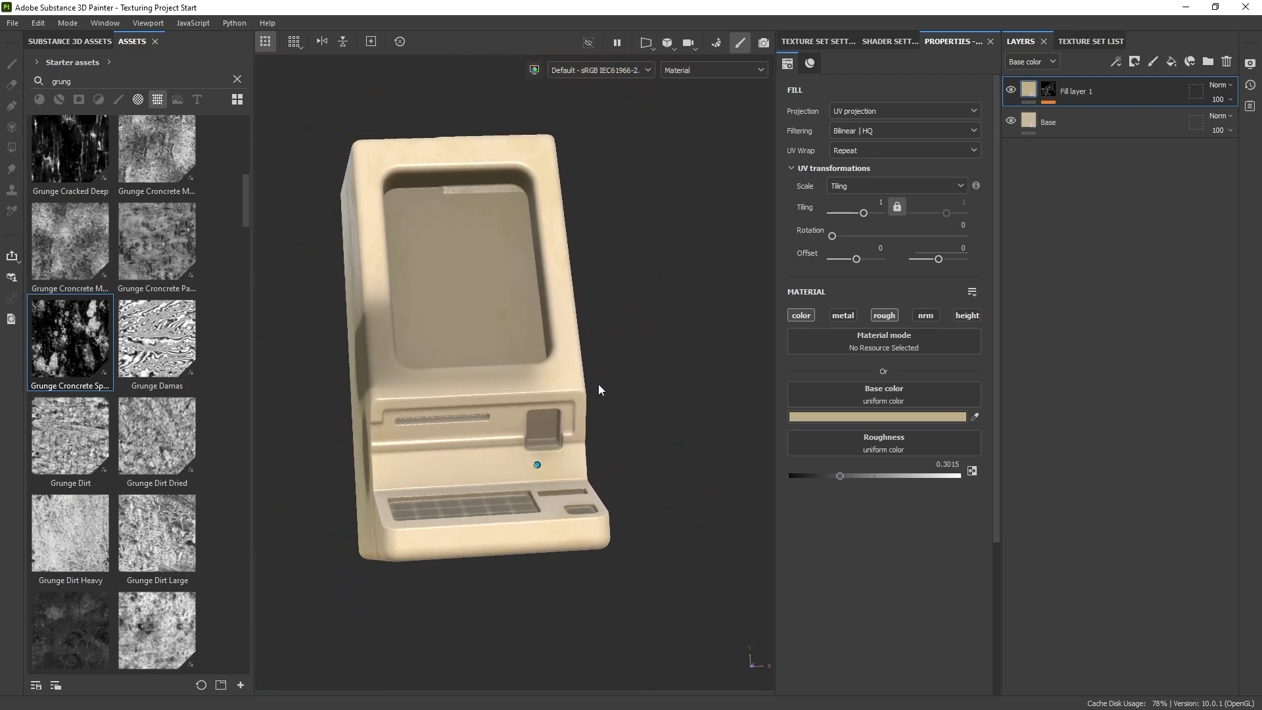
scroll(598, 385, "up", 2)
left_click_drag(598, 385, 644, 392, "alt")
scroll(614, 393, "down", 2)
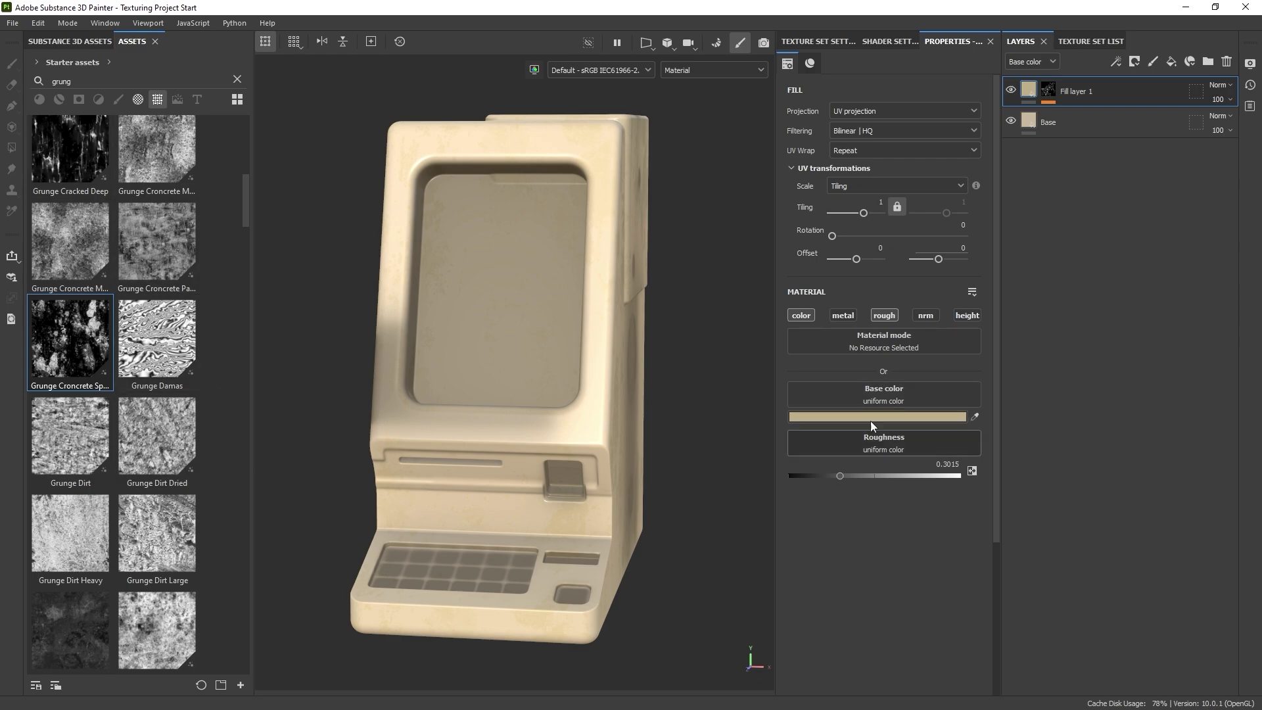
left_click_drag(601, 396, 631, 402, "alt")
Step: Duplicate Fill layer 1 and replace the grunge texture in the copy's mask with Grunge Dust Spread
right_click(1091, 92)
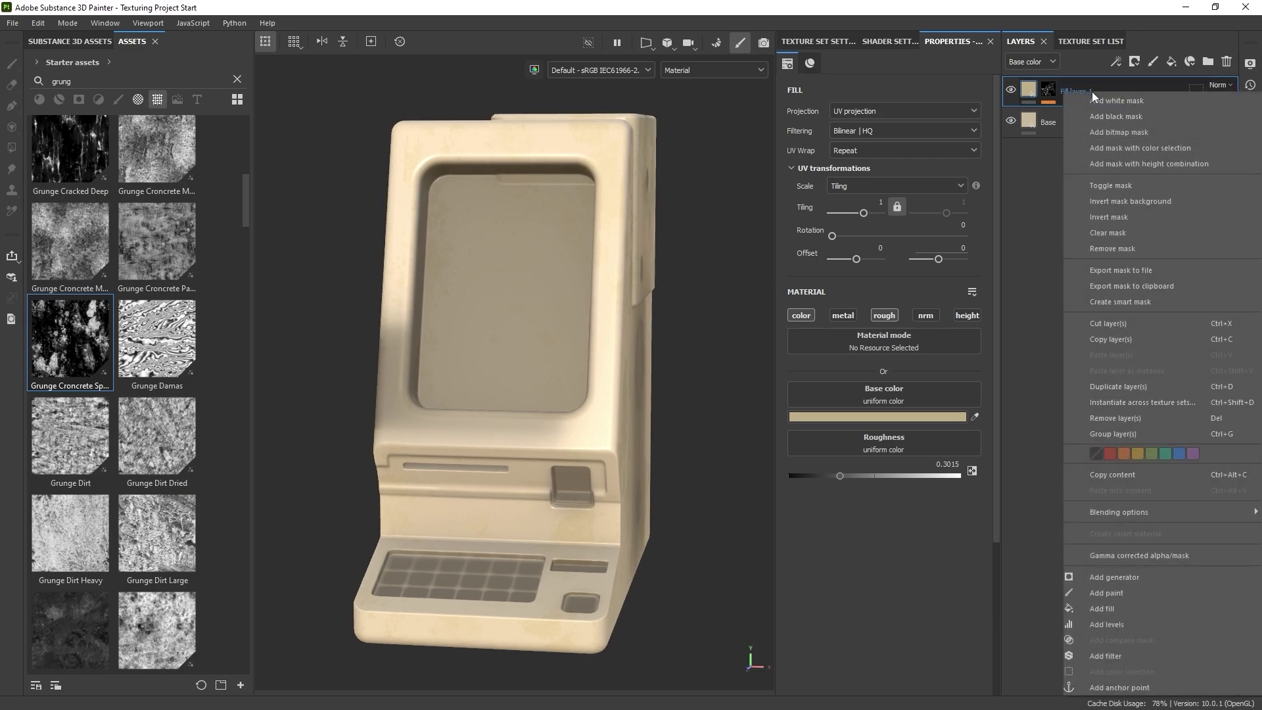
left_click(1130, 386)
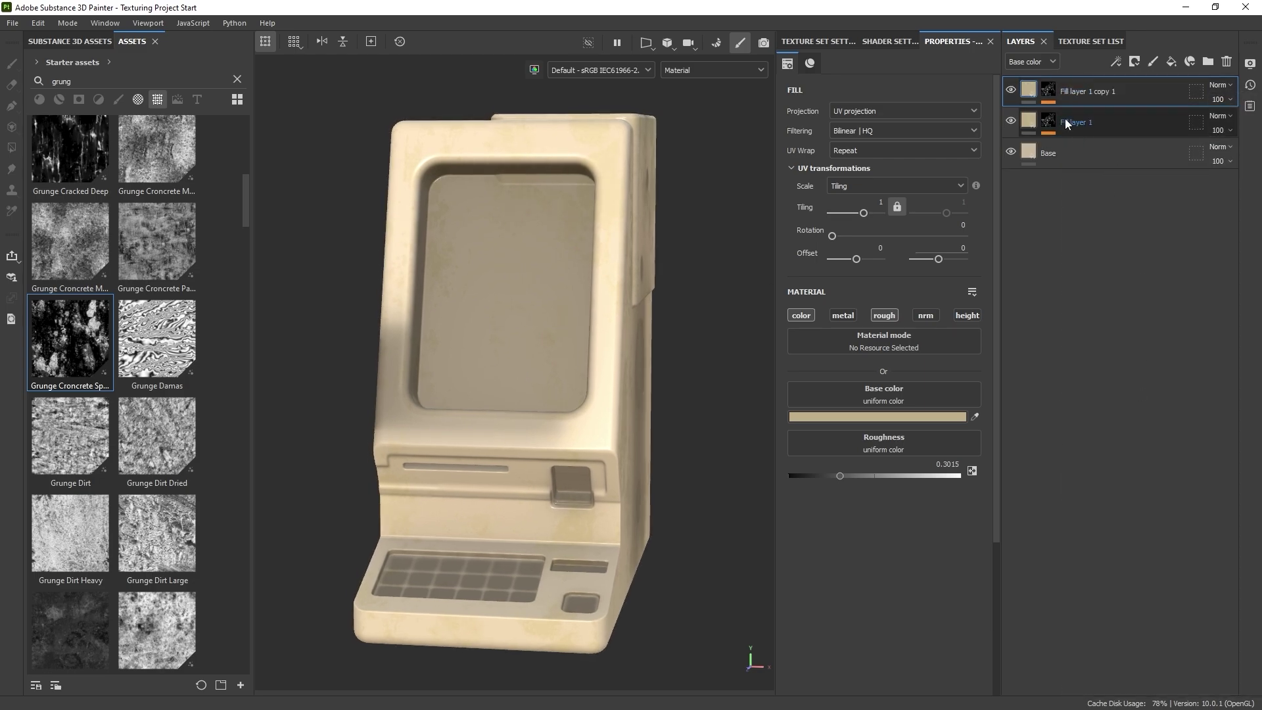
left_click(1048, 90)
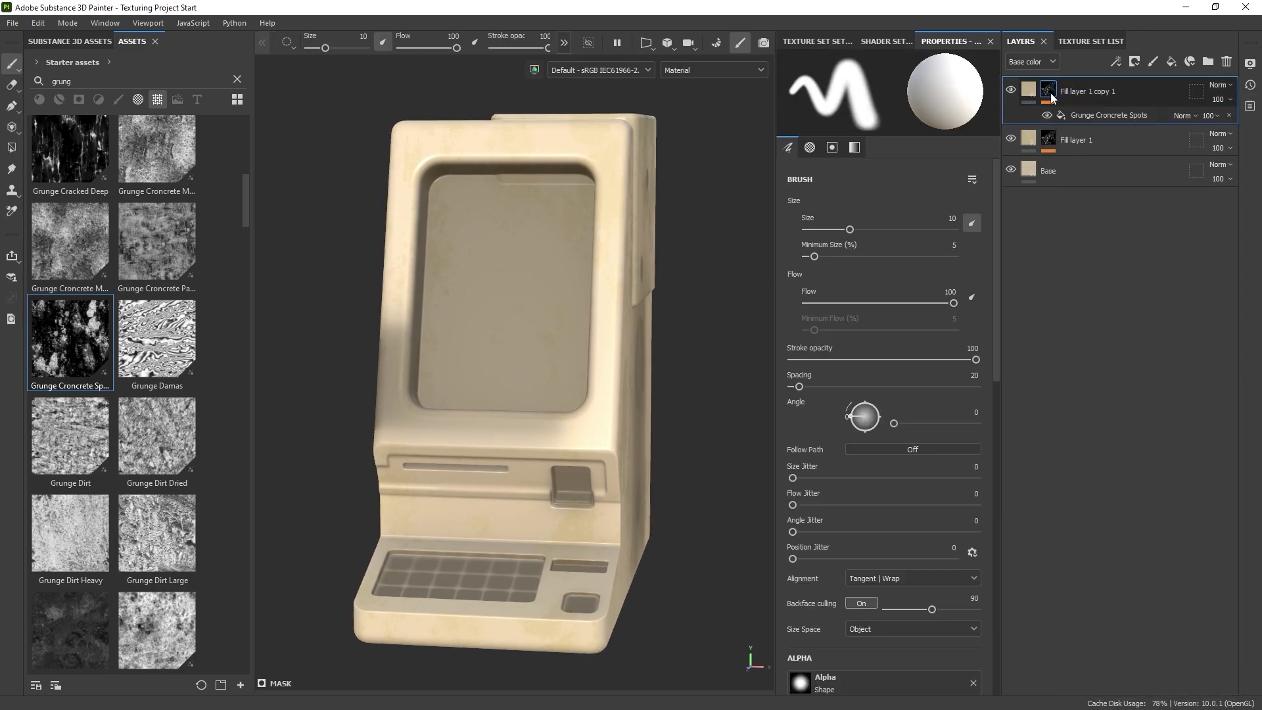
left_click(1083, 117)
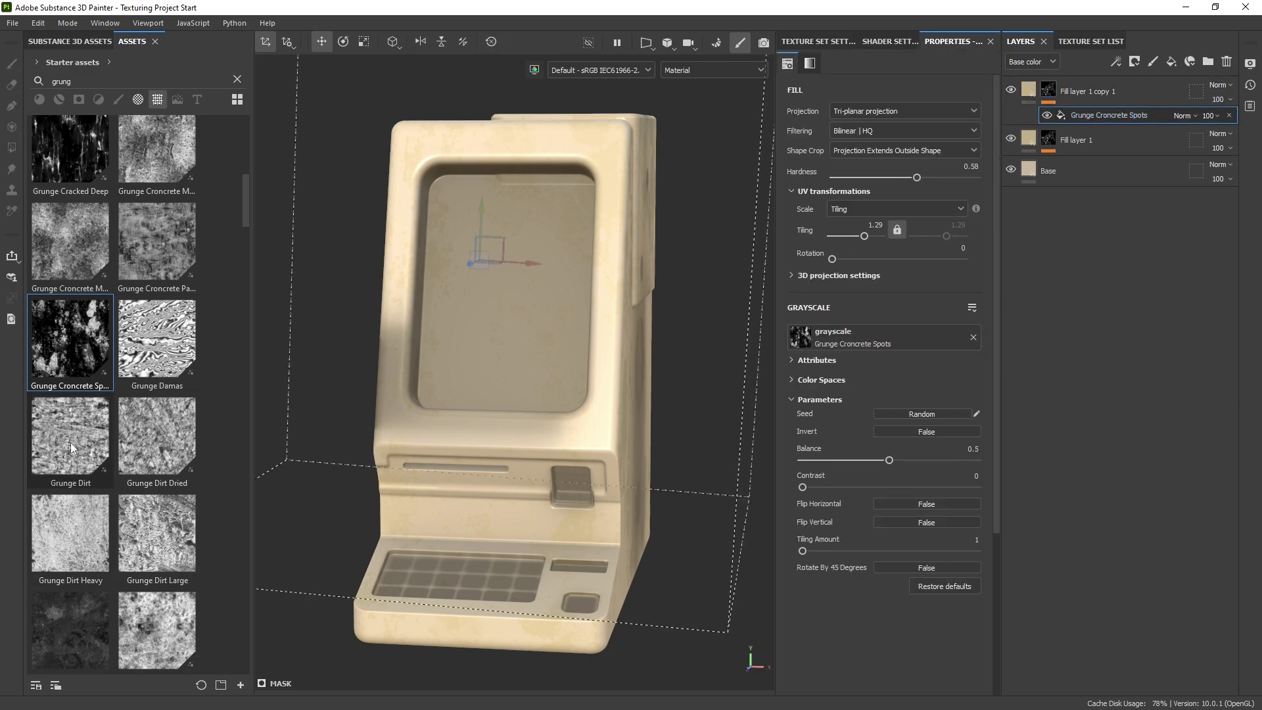
scroll(69, 388, "down", 5)
left_click_drag(73, 318, 941, 340)
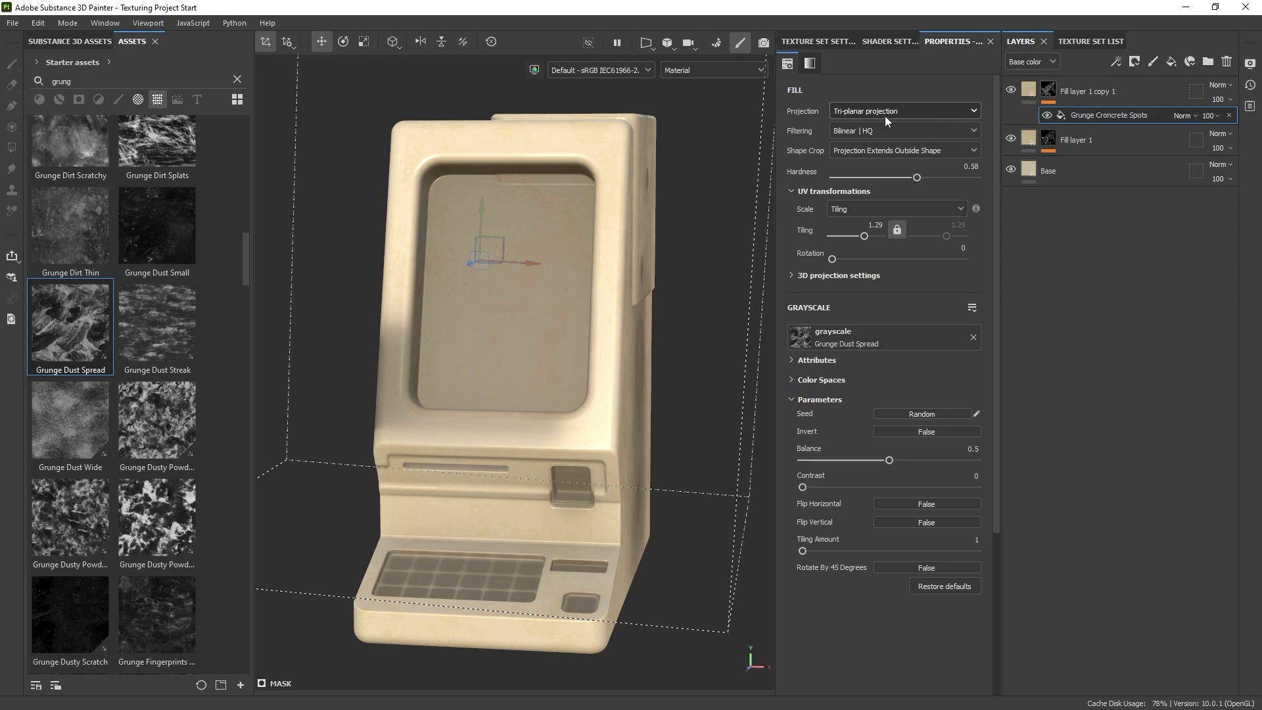
Step: Recolor Fill layer 1 copy 1 a vivid blue to preview where its dust grunge mask falls on the body
left_click(1034, 95)
left_click(928, 418)
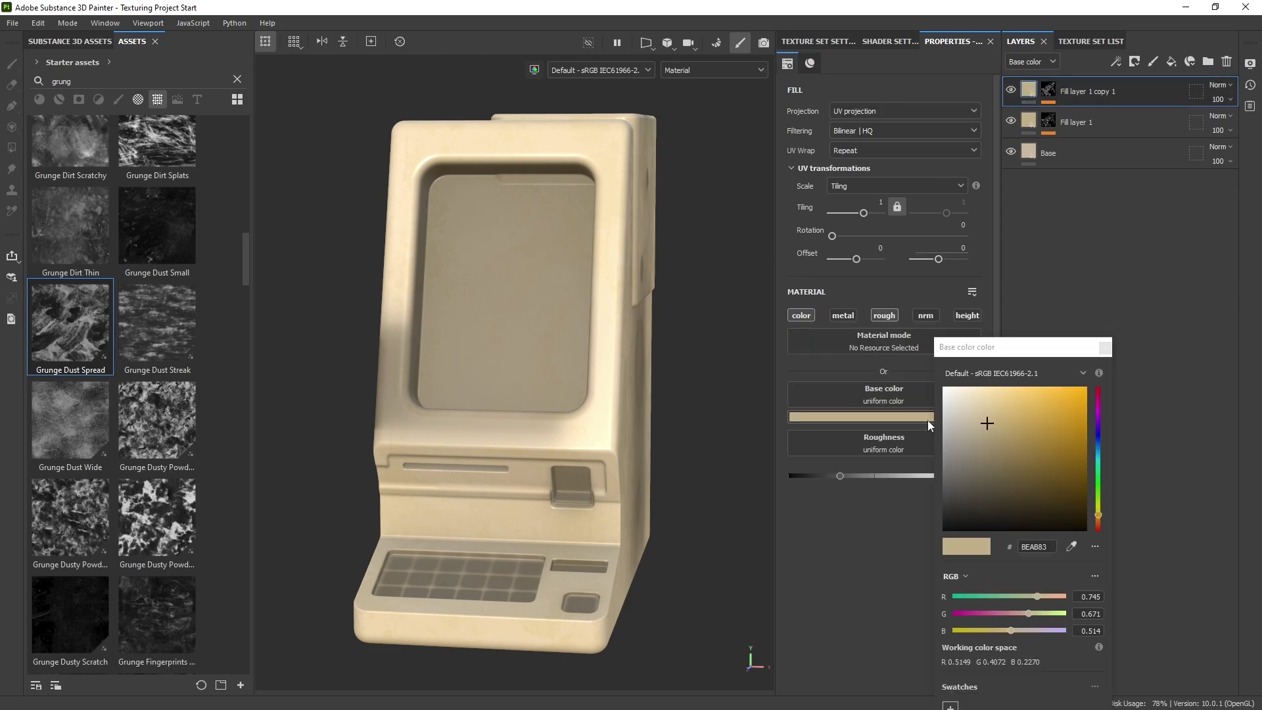
left_click(1079, 434)
left_click(1098, 439)
left_click_drag(502, 335, 996, 360, "alt")
Step: Set the balance of the copy's Grunge Dust Spread mask to 0.6 and its contrast to 0.19
left_click(1051, 90)
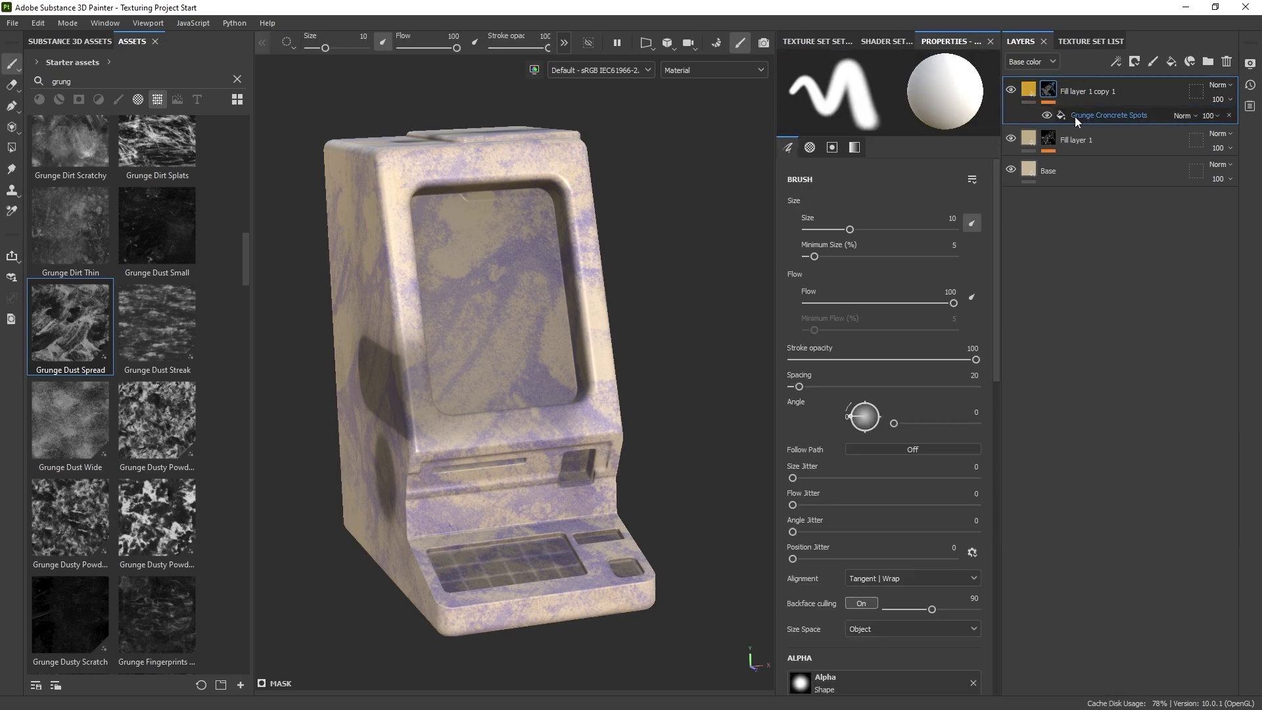
left_click(1074, 116)
left_click_drag(865, 235, 866, 238)
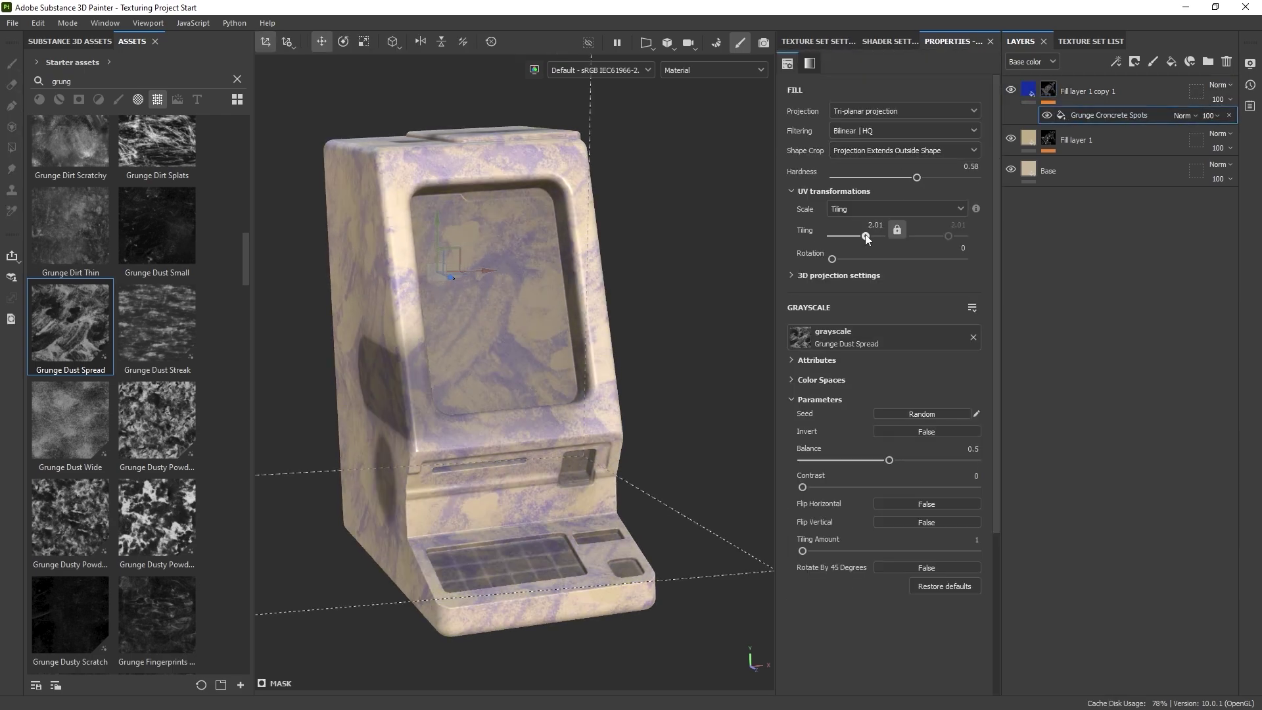
key("ctrl+z")
left_click_drag(882, 462, 906, 457)
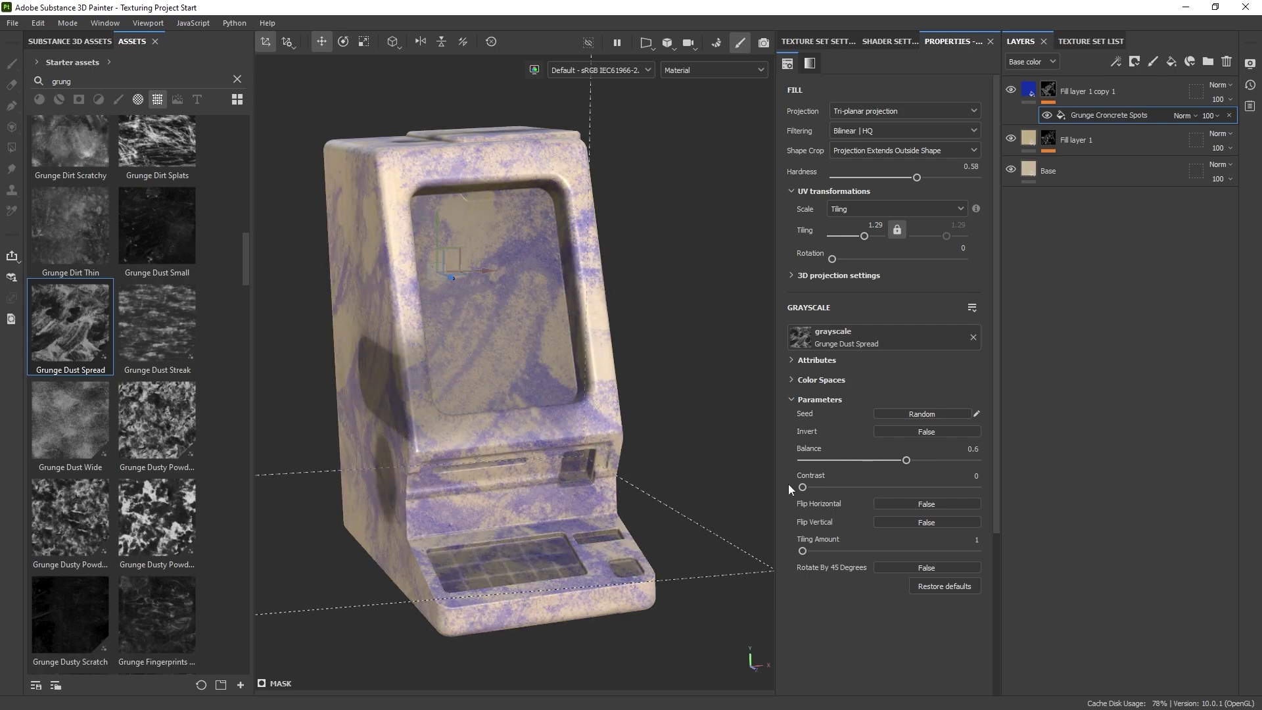
left_click_drag(807, 487, 827, 488)
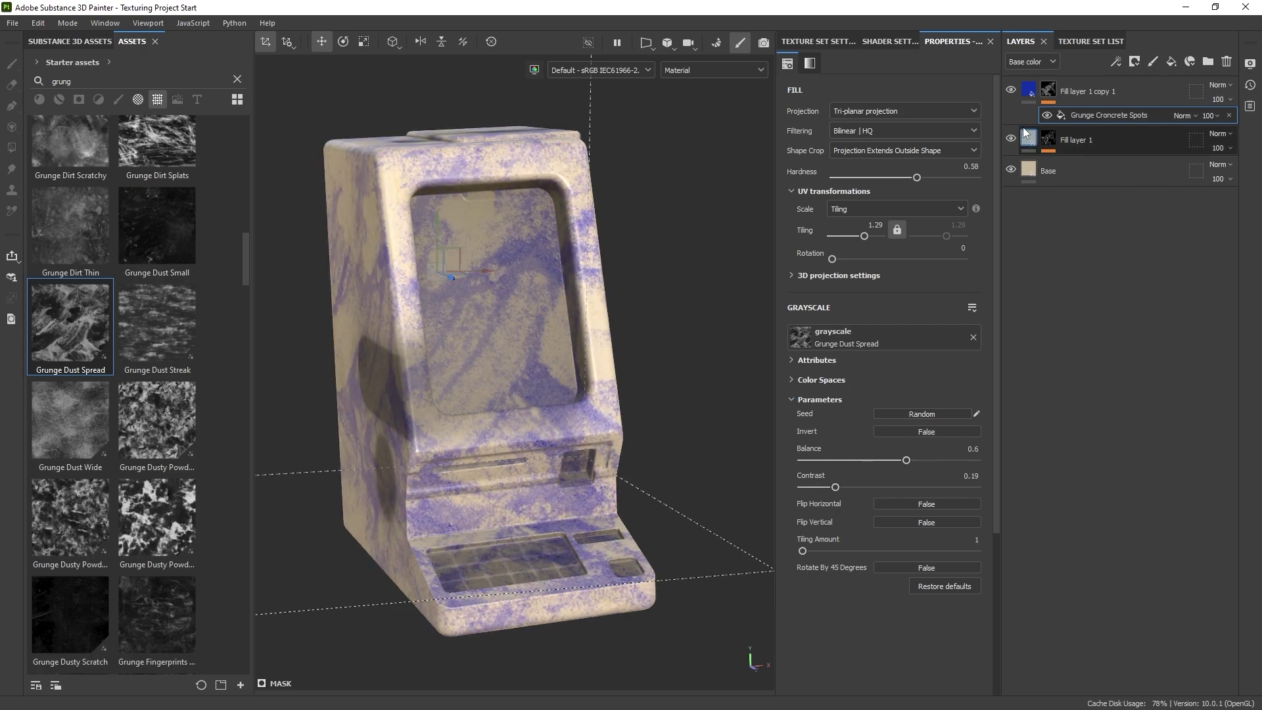
Step: Change Fill layer 1 copy 1's base color from blue to a beige close to the base, and inspect the result around the screen
left_click(1027, 92)
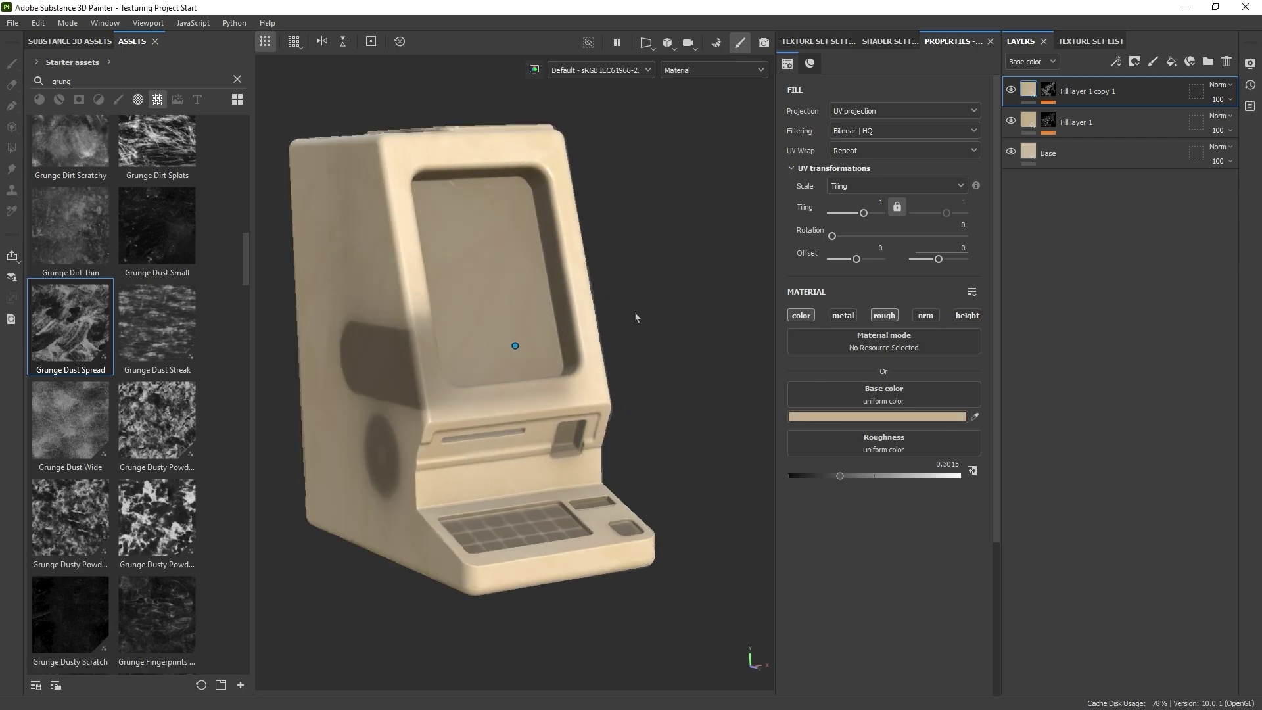
scroll(633, 318, "up", 10)
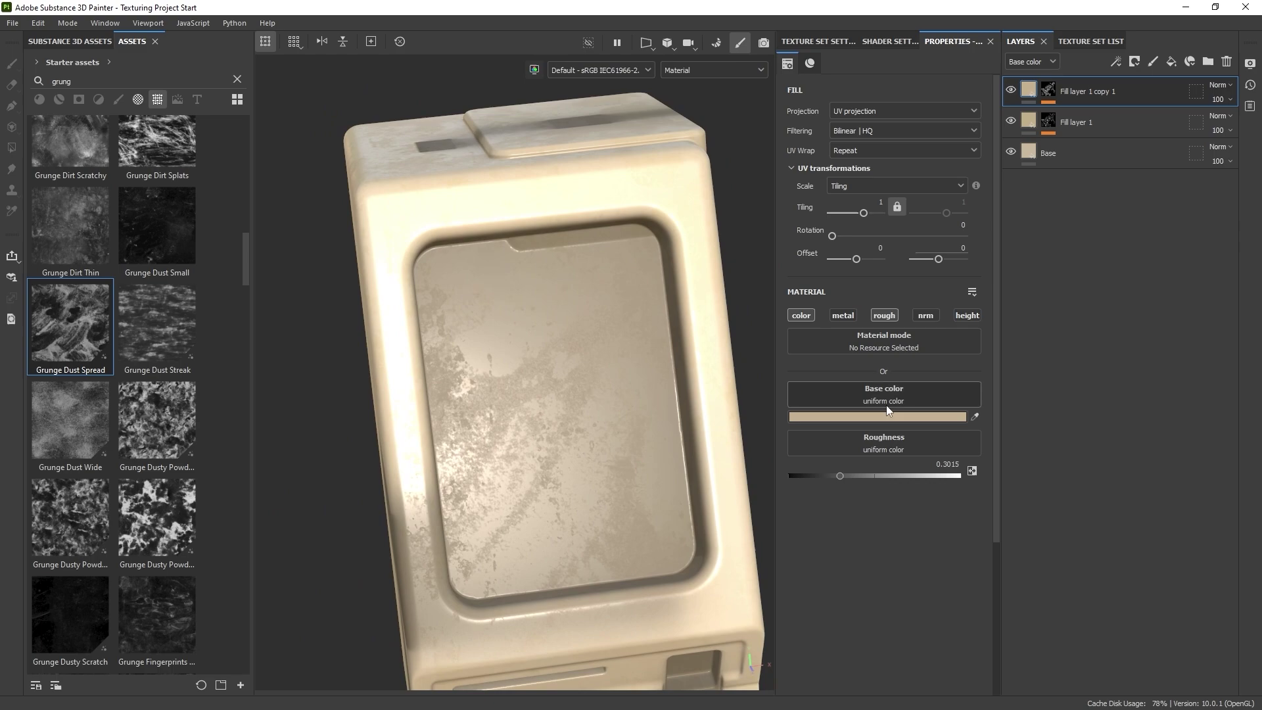
Step: Change Fill layer 1 copy 1's base color to a darker, grayer beige (B7A387) and lower its roughness to 0.2405
left_click(878, 417)
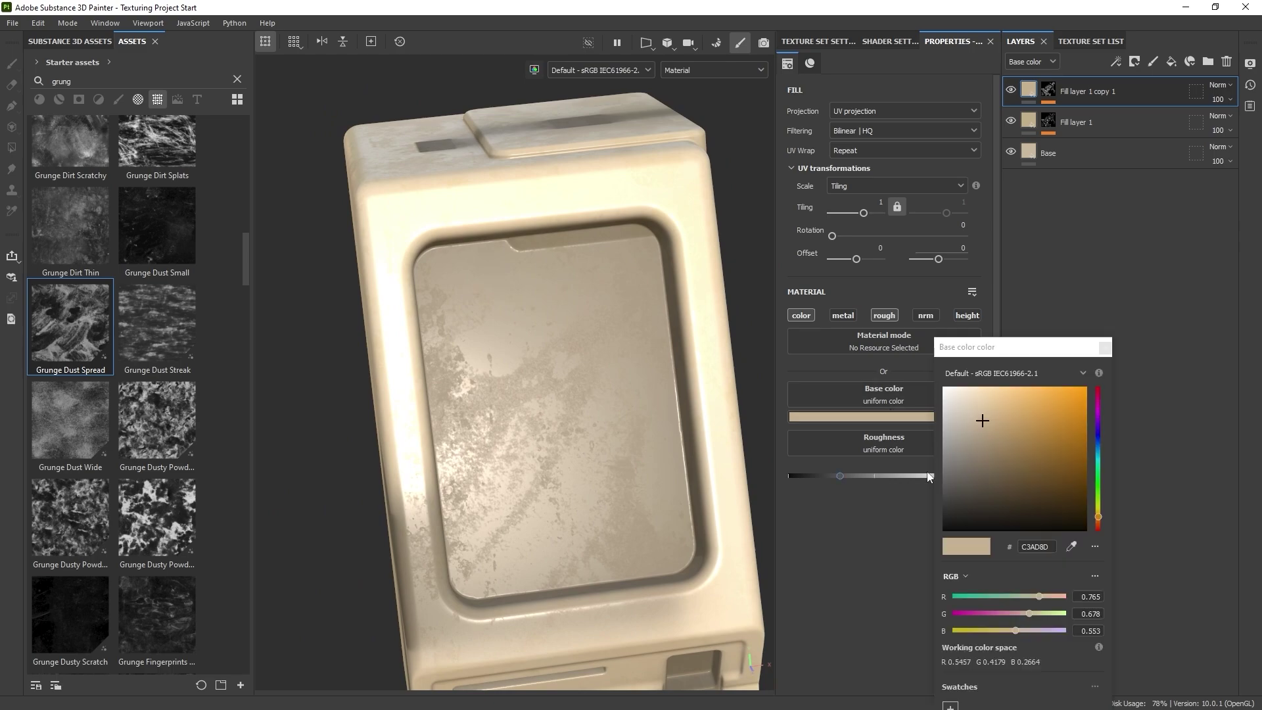
left_click_drag(979, 444, 979, 427)
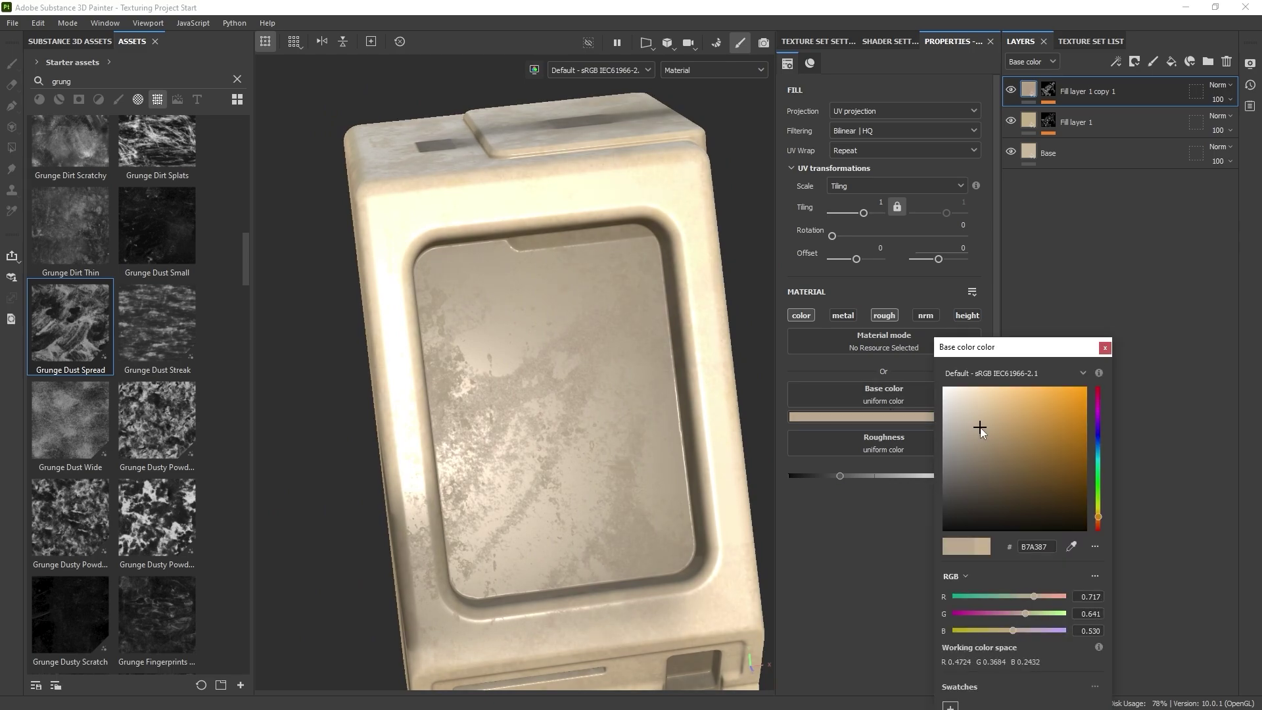
left_click(1104, 348)
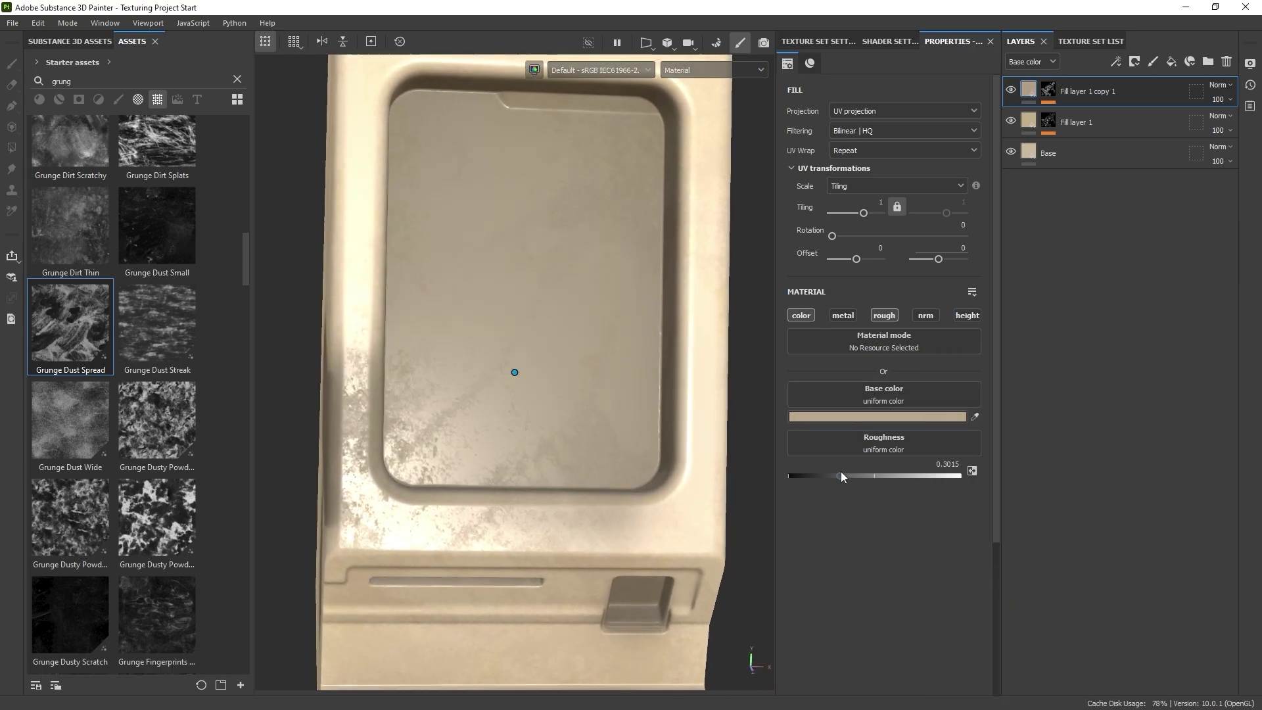
left_click_drag(842, 475, 830, 476)
Step: Inspect Fill layer 1 copy 1's effect across the computer body and reduce the layer's opacity to 38
scroll(561, 447, "down", 5)
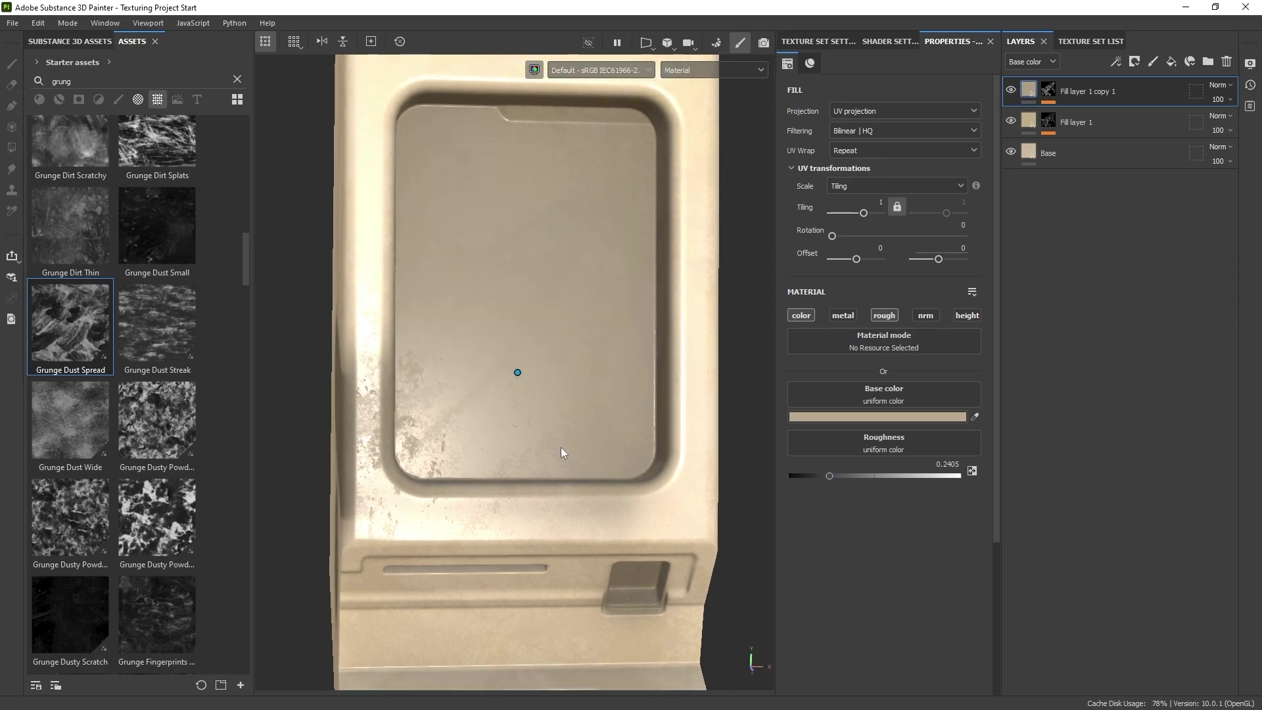
left_click_drag(561, 446, 608, 398, "alt")
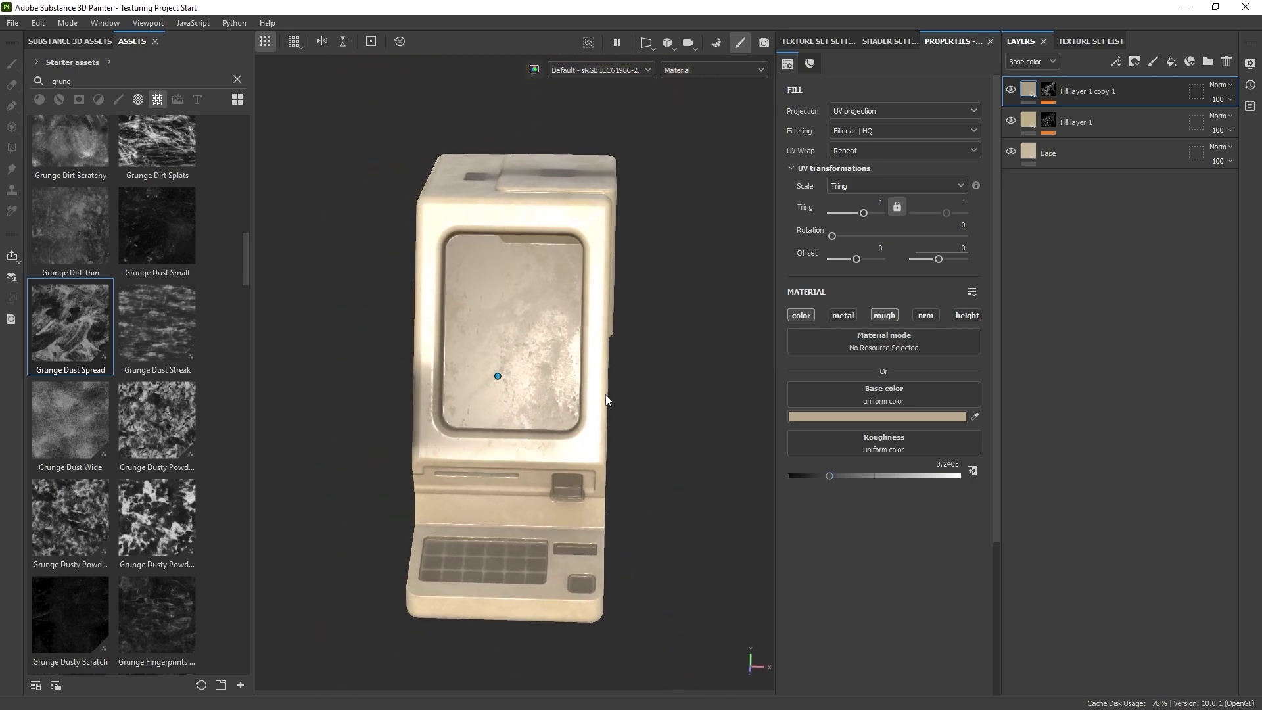
right_click_drag(608, 398, 599, 391, "shift")
left_click_drag(609, 394, 610, 366, "alt")
left_click_drag(637, 465, 617, 453, "alt")
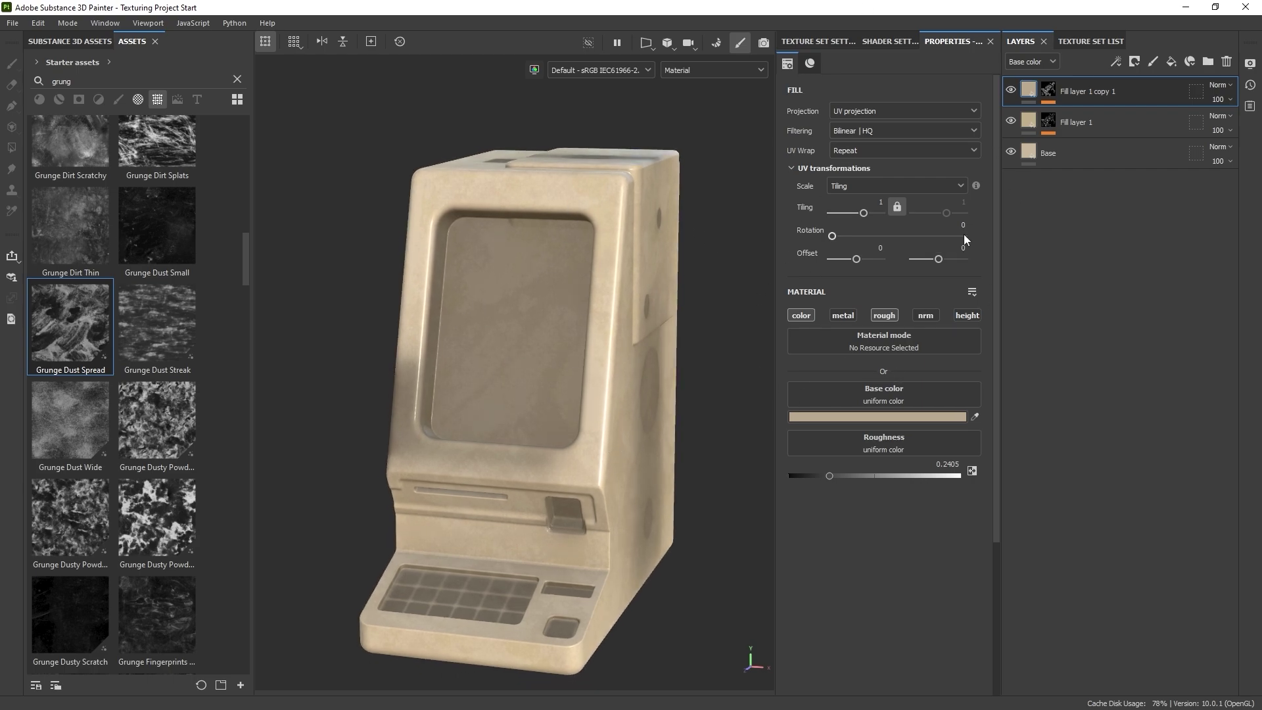
left_click_drag(1251, 128, 1220, 126)
left_click_drag(709, 289, 775, 282, "alt")
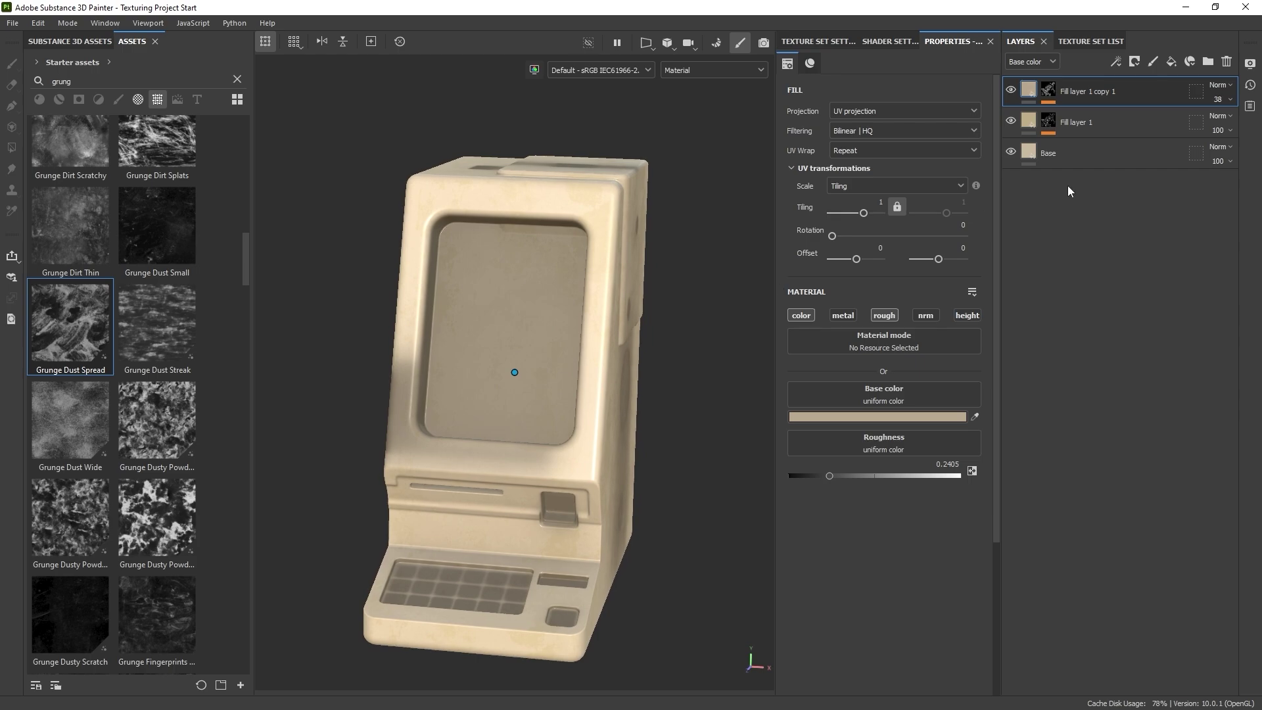
Step: Duplicate Fill layer 1 and move the new copy to the top of the layer stack
left_click(1082, 121)
right_click(1083, 121)
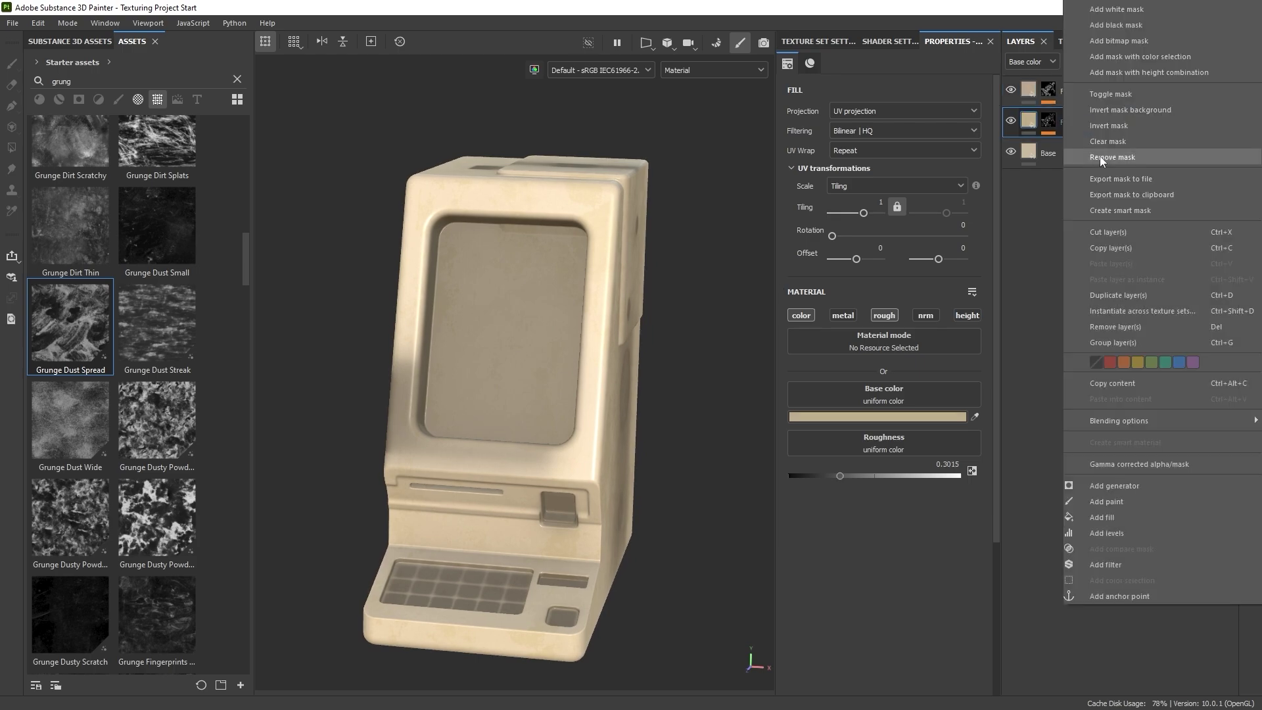
left_click(1125, 293)
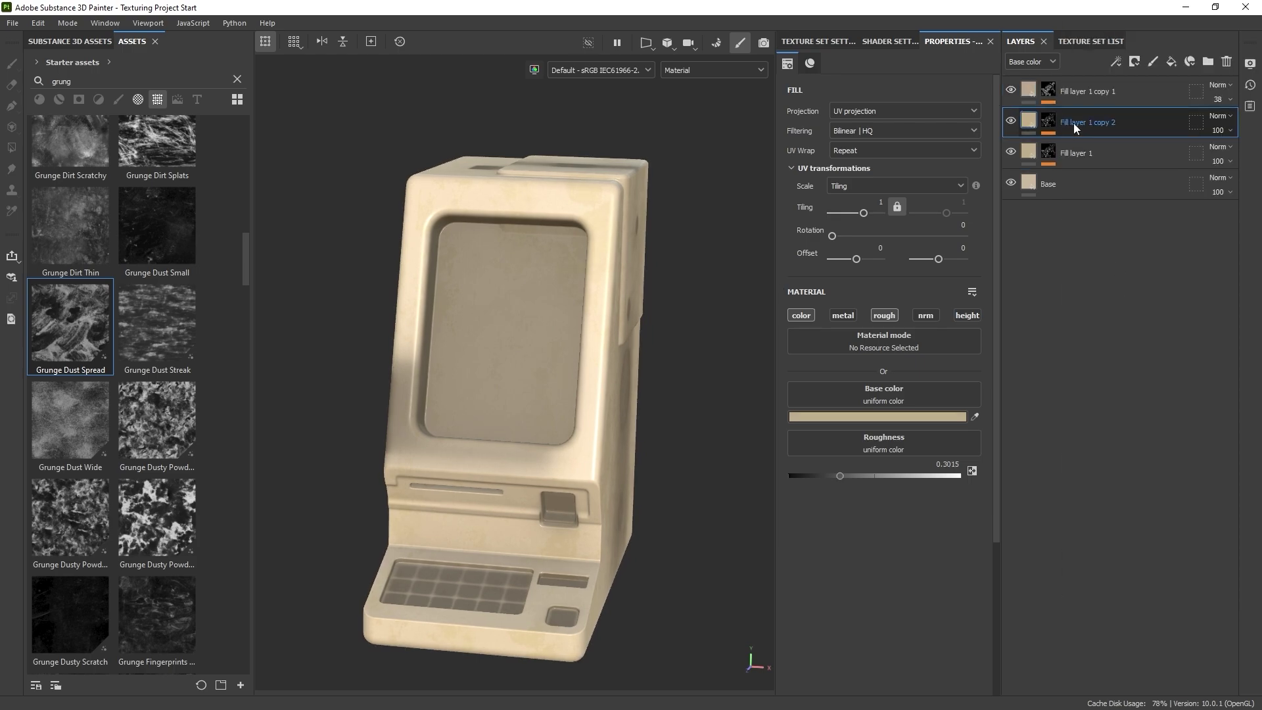
left_click_drag(1074, 124, 1071, 85)
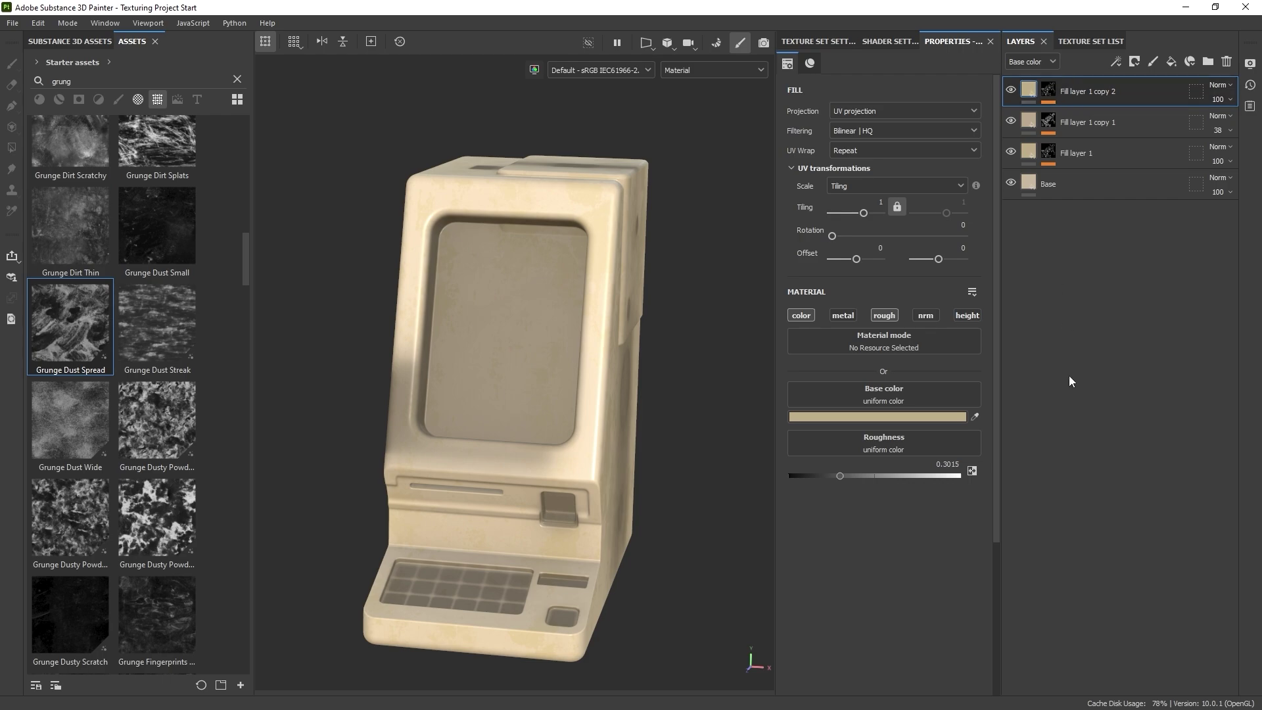
Step: Recolor Fill layer 1 copy 2 a strong blue (005785) to preview where its mask falls
left_click(921, 416)
left_click(1086, 456)
left_click(1098, 450)
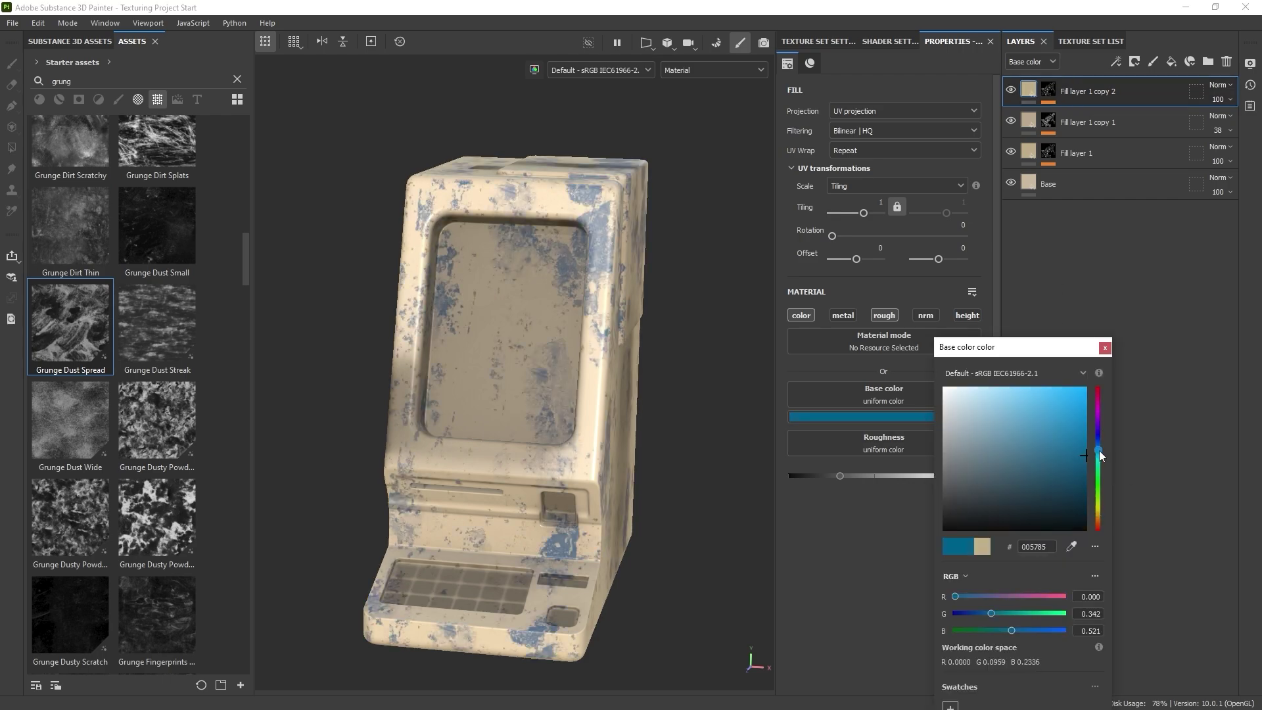
left_click(1104, 348)
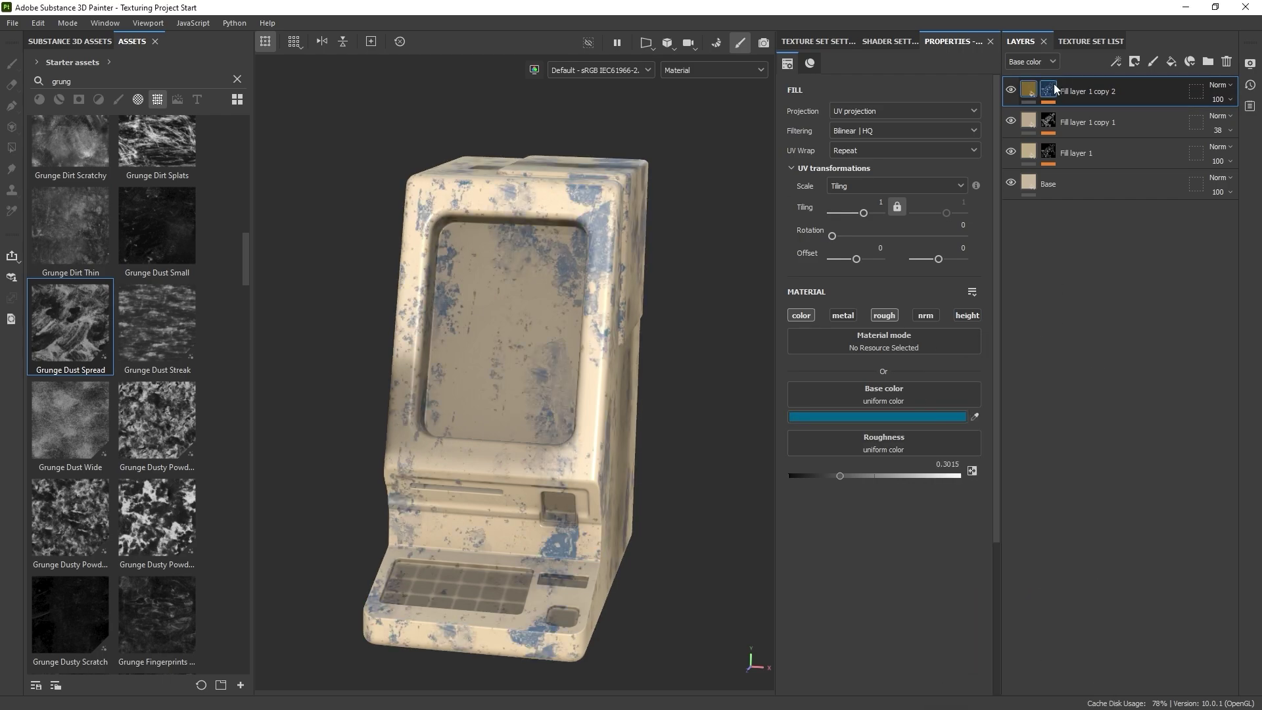
Step: Replace the concrete spots grunge in Fill layer 1 copy 2's mask with Grunge Leak Dirty
left_click(1051, 88)
left_click_drag(568, 309, 699, 174, "alt")
left_click(1078, 118)
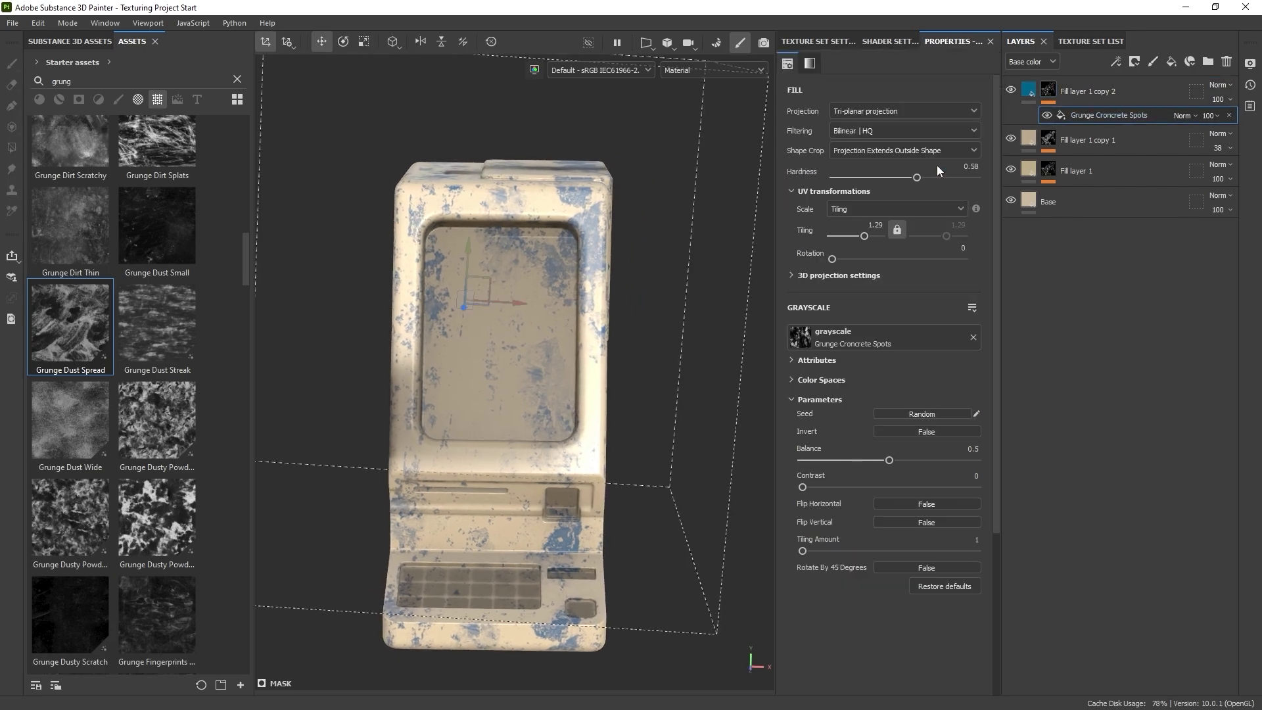
scroll(144, 276, "down", 6)
scroll(134, 290, "down", 6)
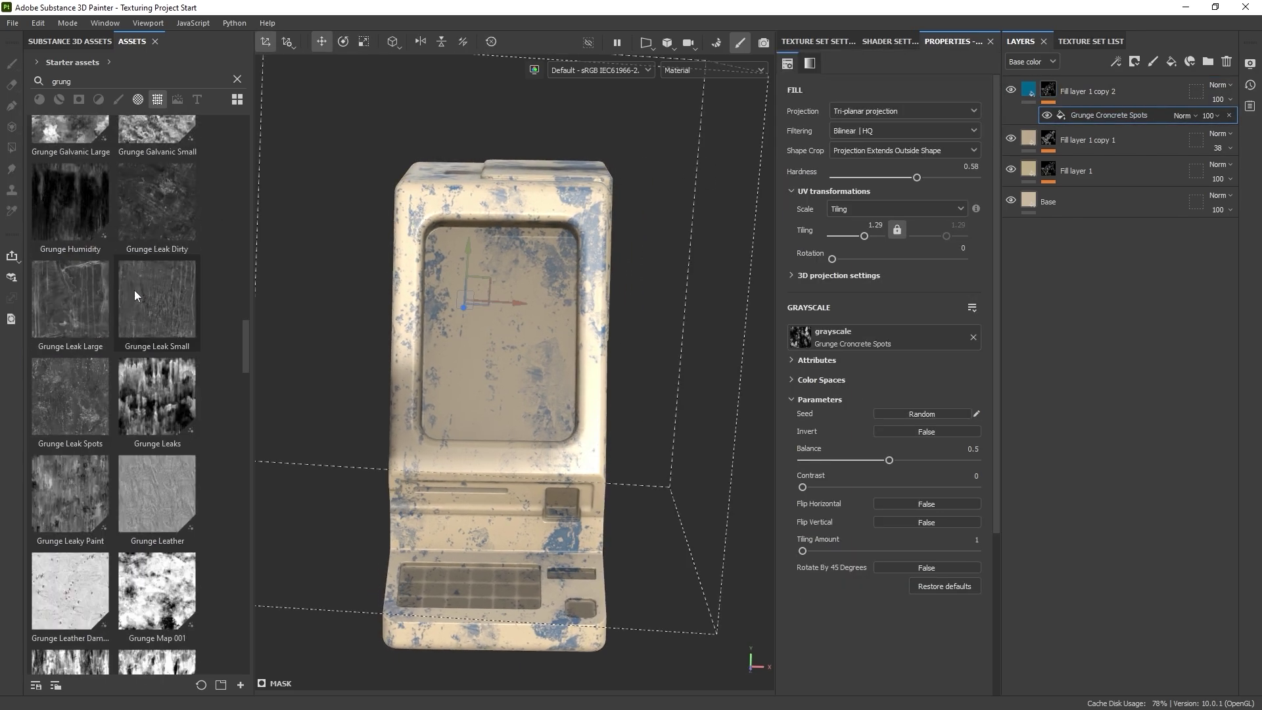
scroll(150, 259, "up", 3)
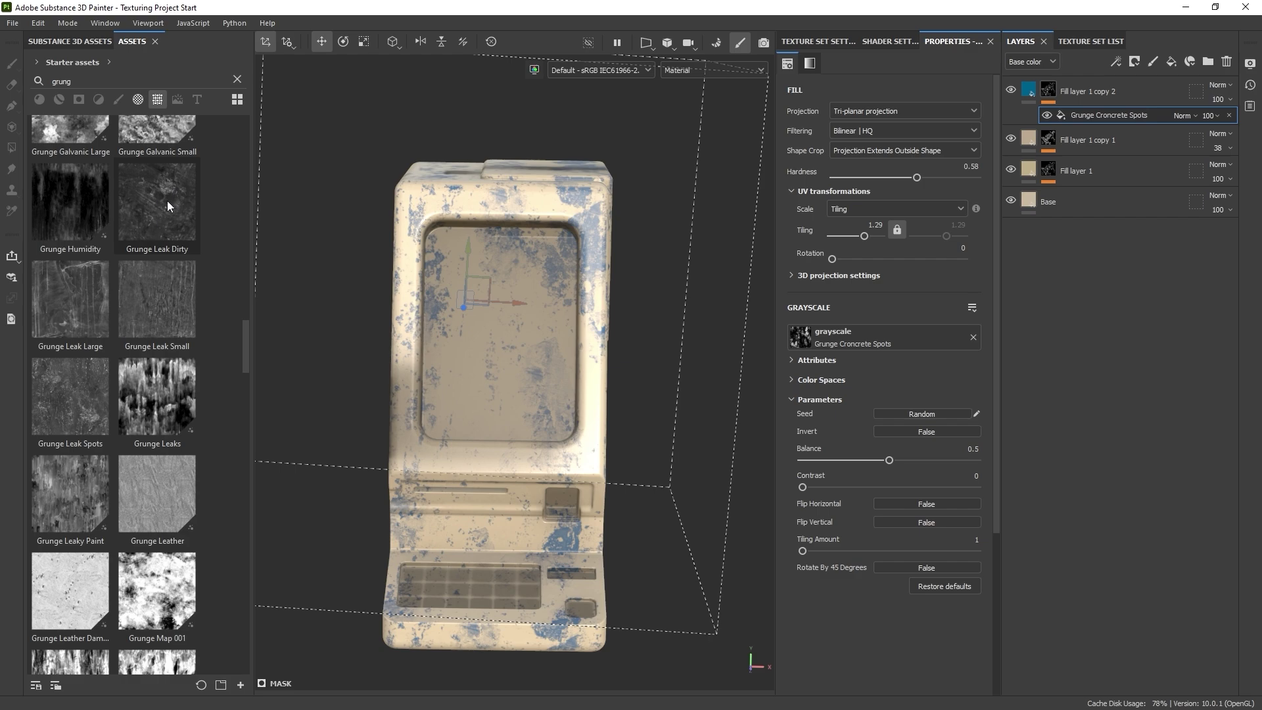
left_click_drag(167, 200, 861, 339)
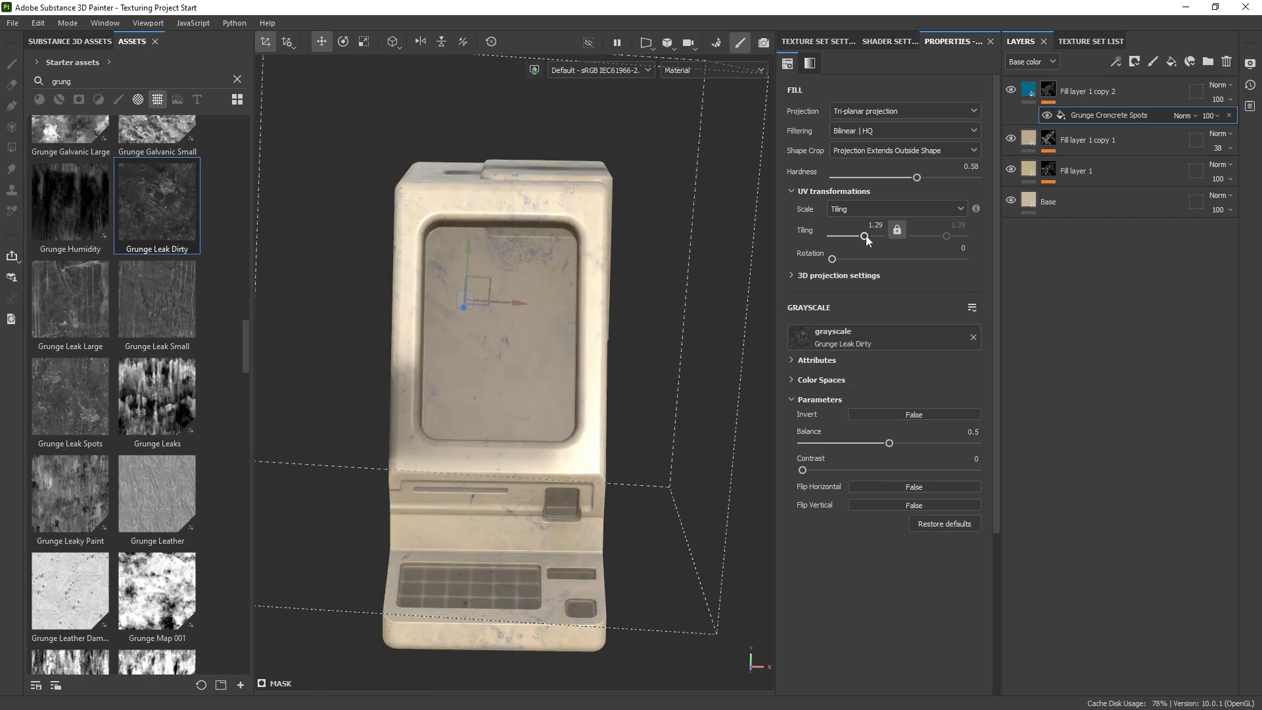
Step: Set the Grunge Leak Dirty mask fill's tiling to 2.45, balance to 0.76 and contrast to 0.06
left_click_drag(866, 236, 866, 235)
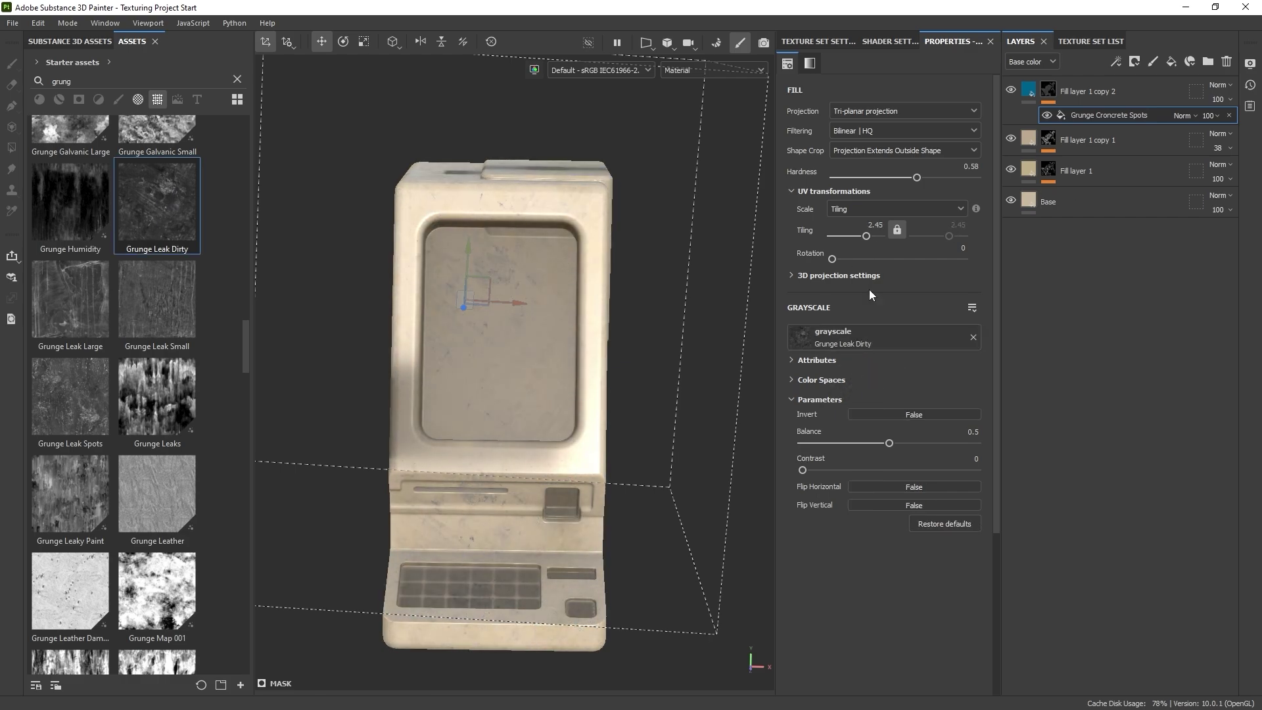
left_click_drag(888, 442, 933, 443)
left_click_drag(801, 470, 813, 471)
Step: Show only Fill layer 1 copy 2's mask on the model and shift the Grunge Leak Dirty projection slightly across the front
left_click_drag(706, 388, 665, 372, "alt")
scroll(665, 372, "up", 3)
mouse_move(665, 372)
middle_mouse_down("alt")
mouse_move(691, 389)
mouse_move(665, 376)
middle_mouse_up("alt")
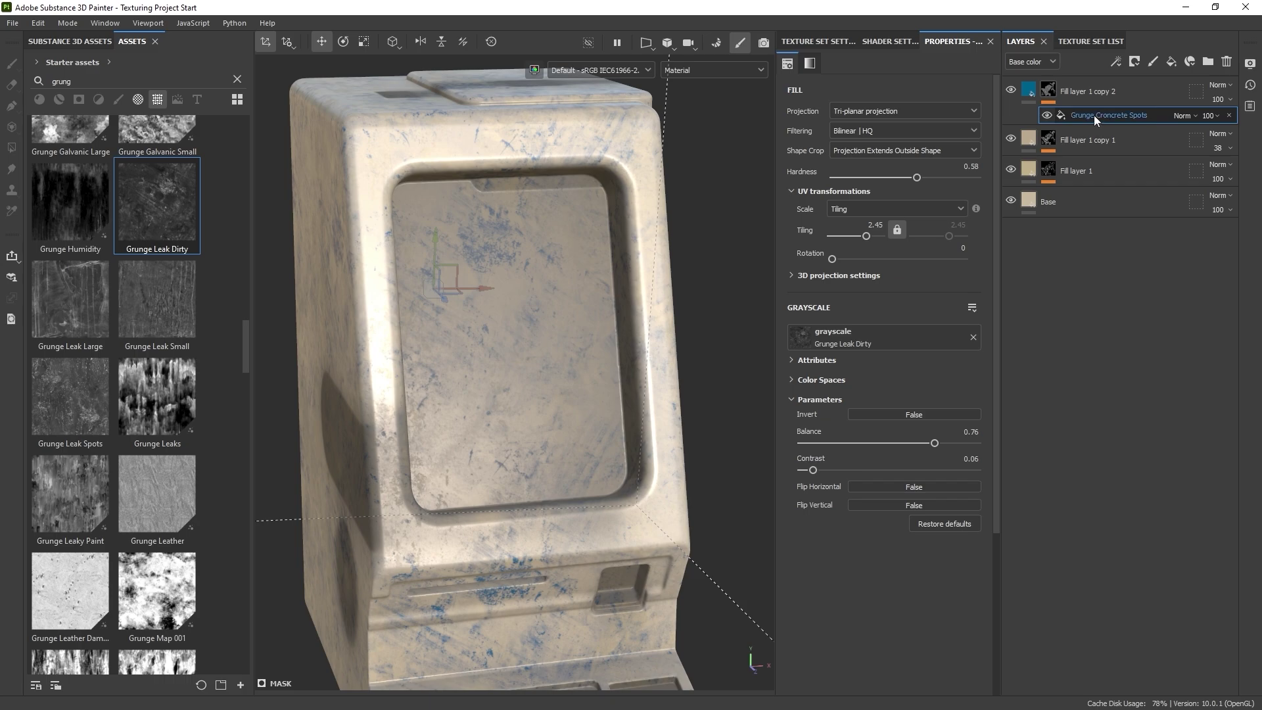
left_click(1048, 97, "alt")
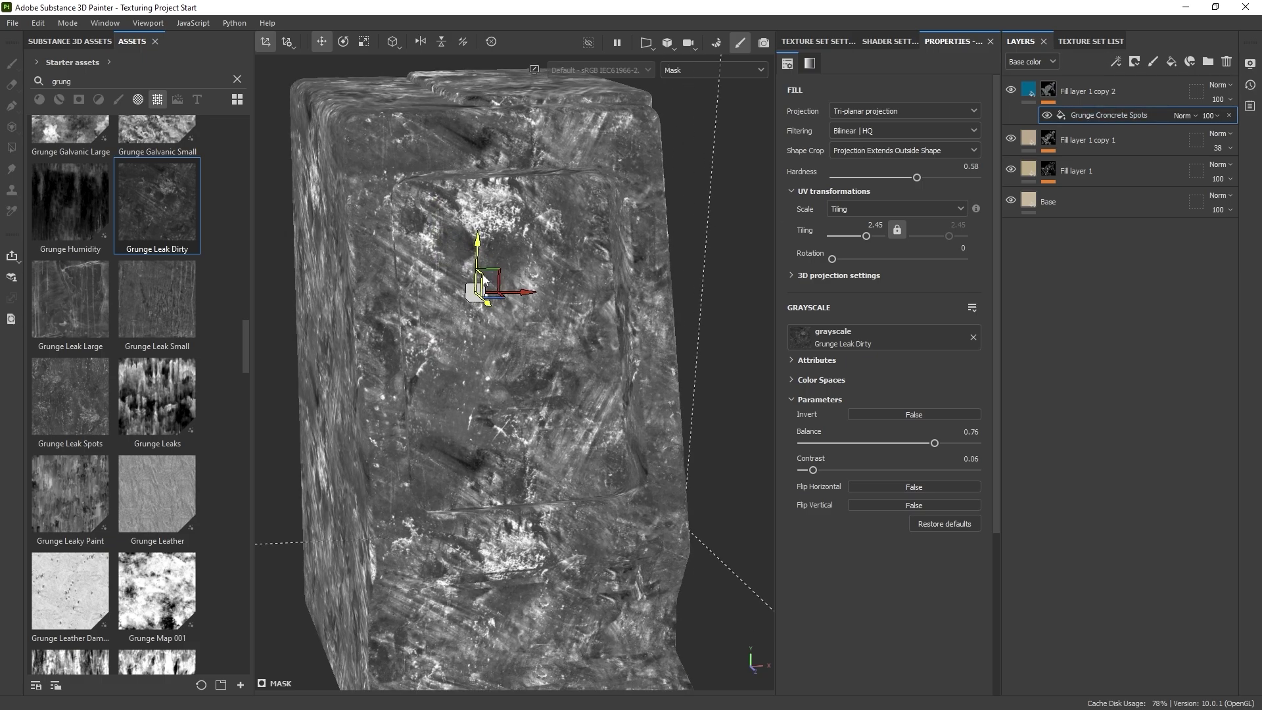
left_click_drag(439, 275, 464, 291)
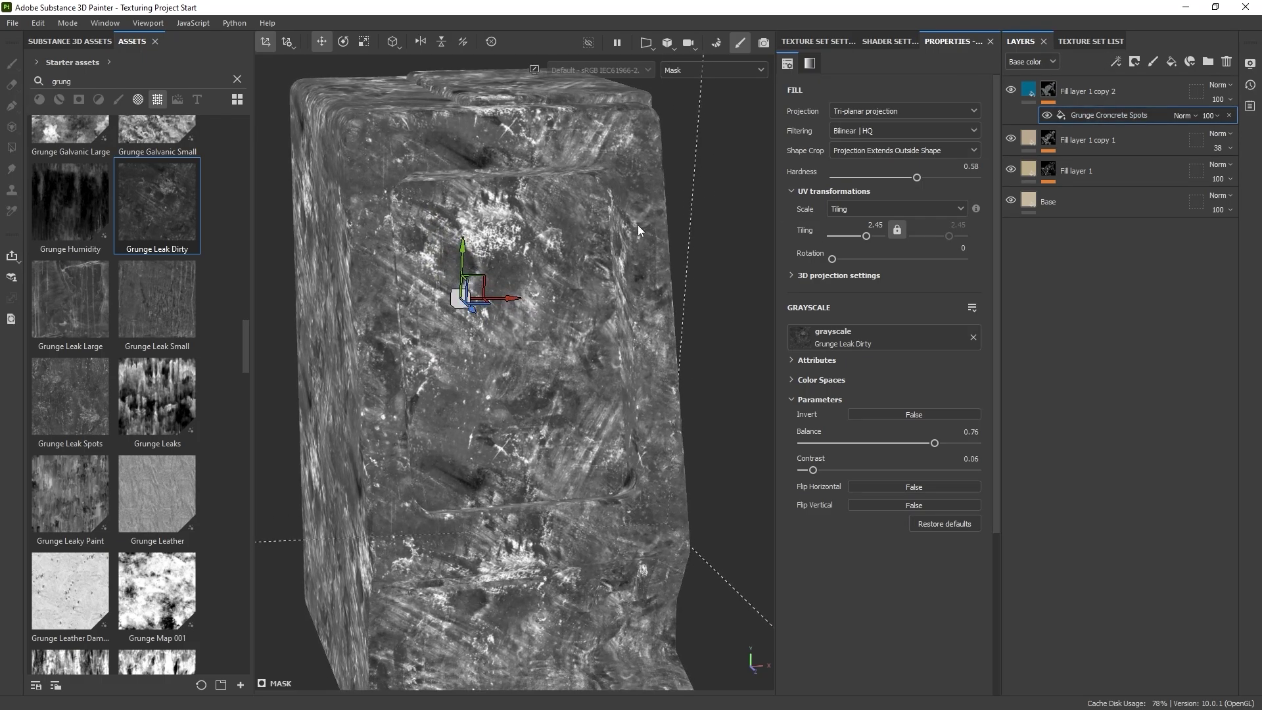
Step: Add a second fill using Grunge Map 004 to Fill layer 1 copy 2's mask, and compare both mask fills by toggling their visibility
left_click(1117, 61)
left_click(1121, 95)
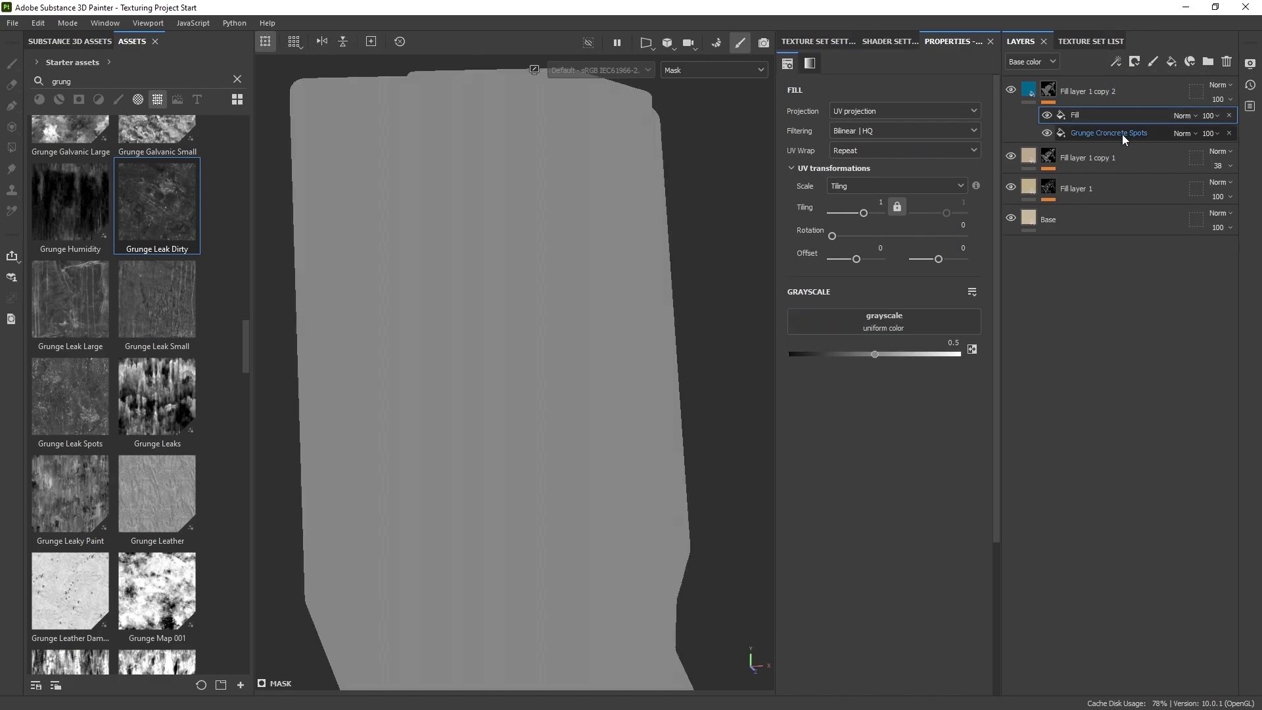
scroll(114, 373, "down", 8)
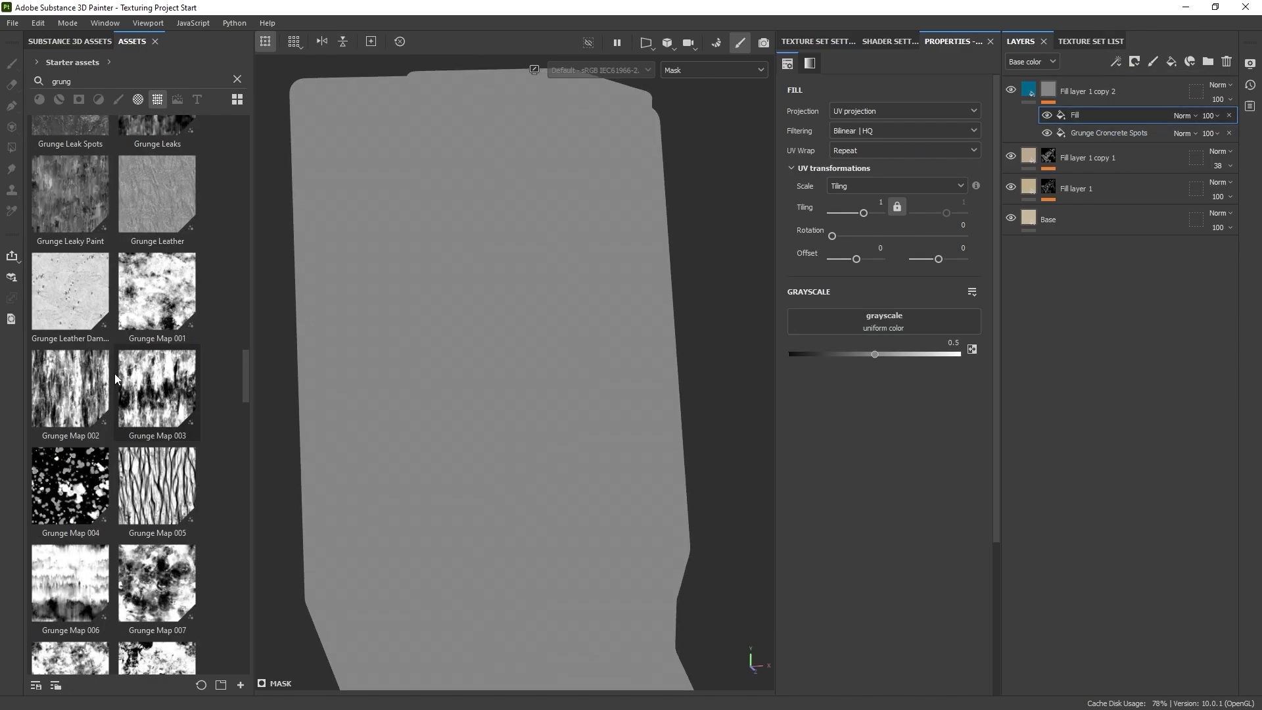
left_click_drag(69, 189, 862, 324)
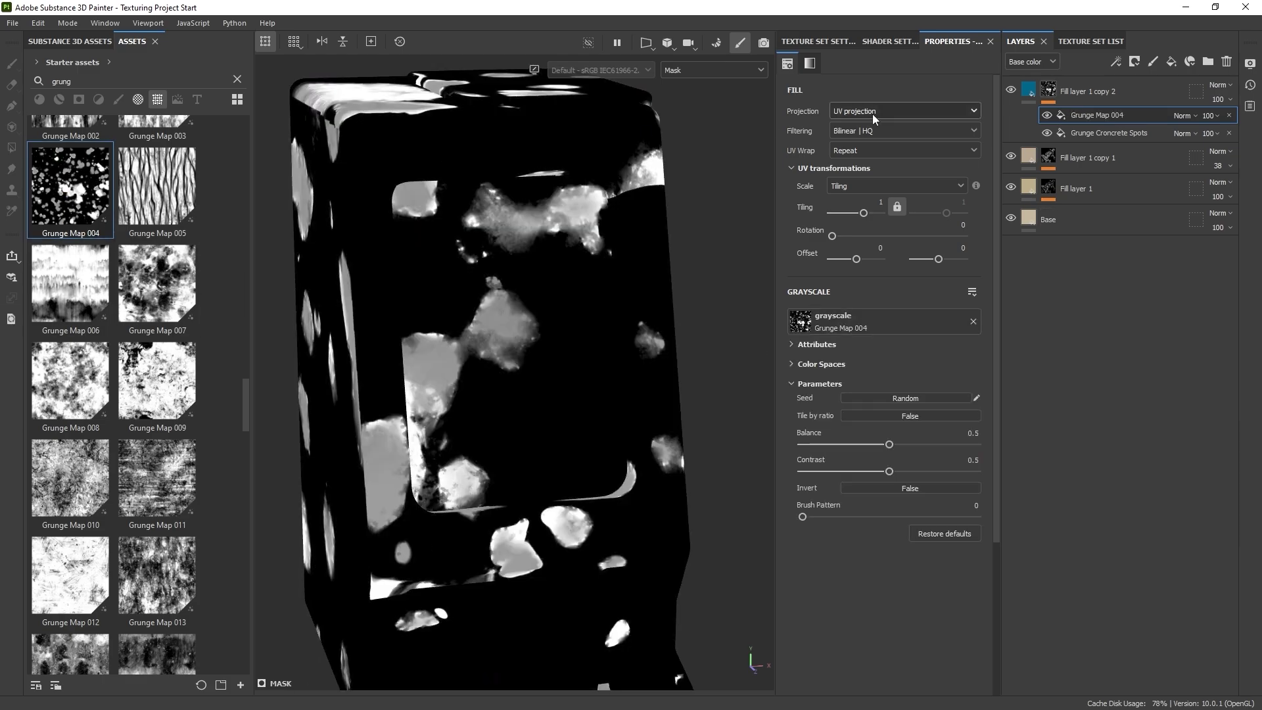
left_click(1048, 116)
left_click(1047, 132)
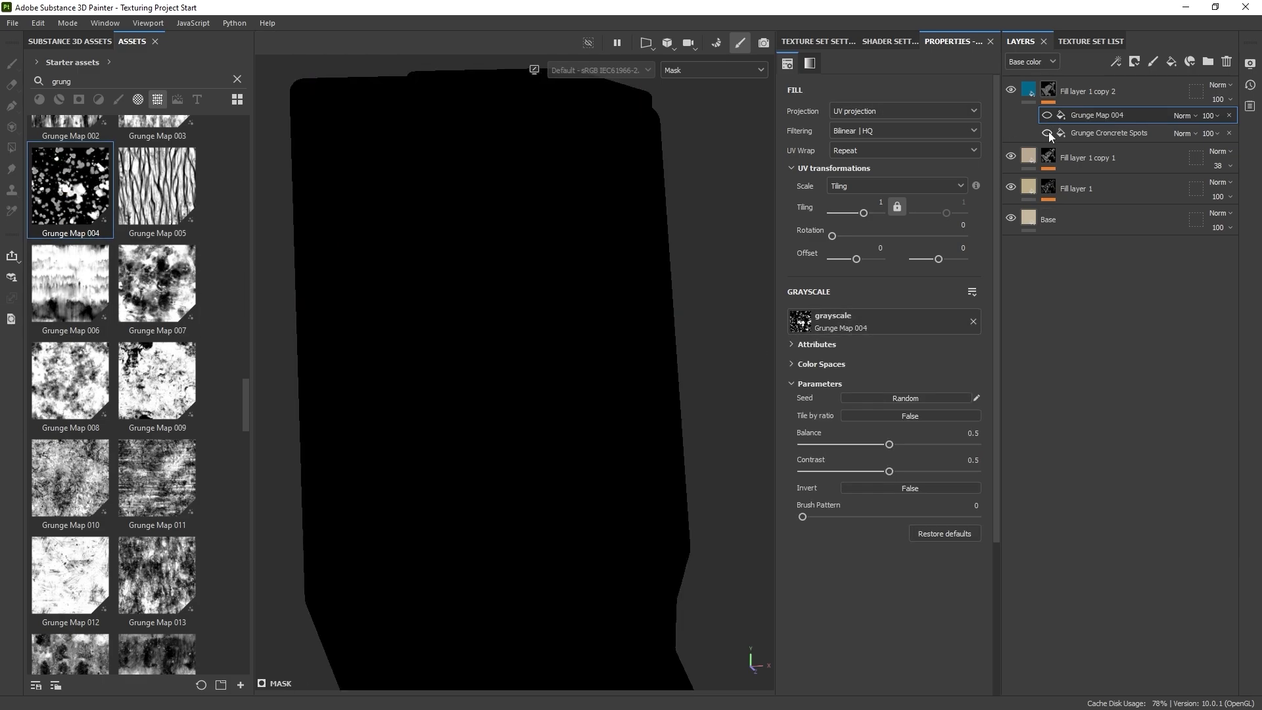
left_click(1047, 132)
left_click(1046, 115)
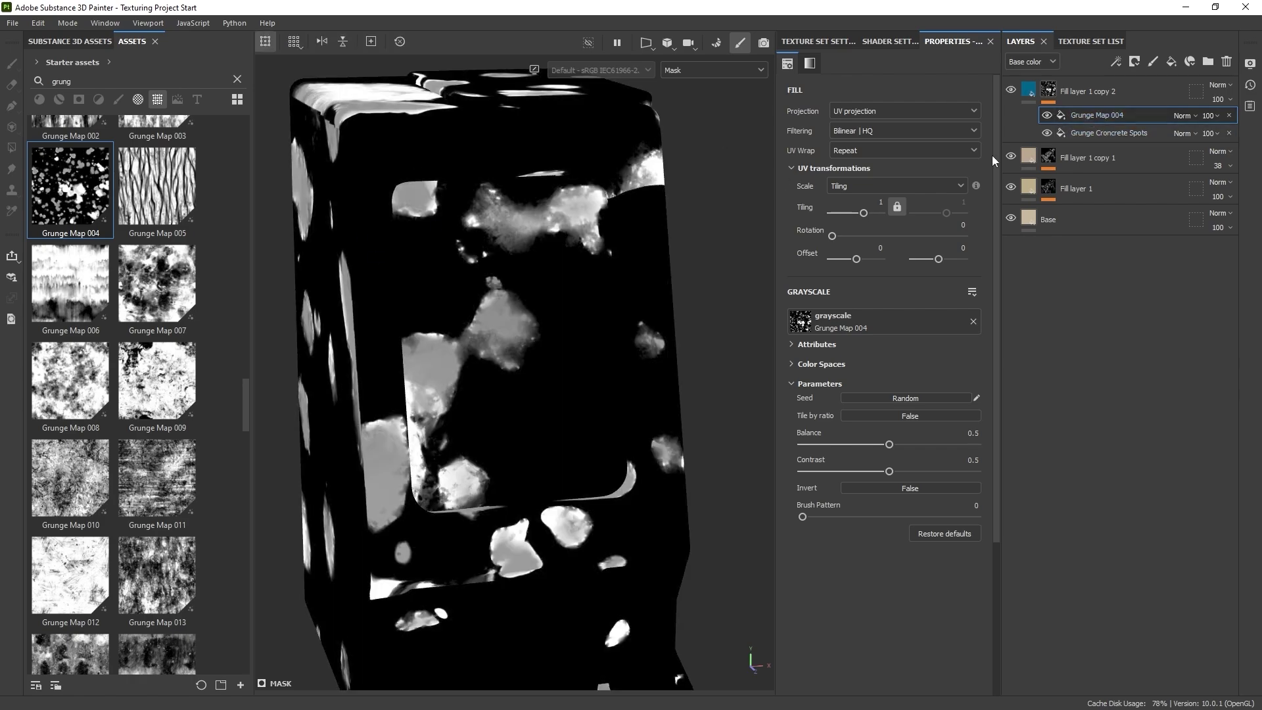
Step: Switch the Grunge Map 004 fill to tri-planar projection and set its tiling to 2.01
left_click(880, 115)
left_click(869, 155)
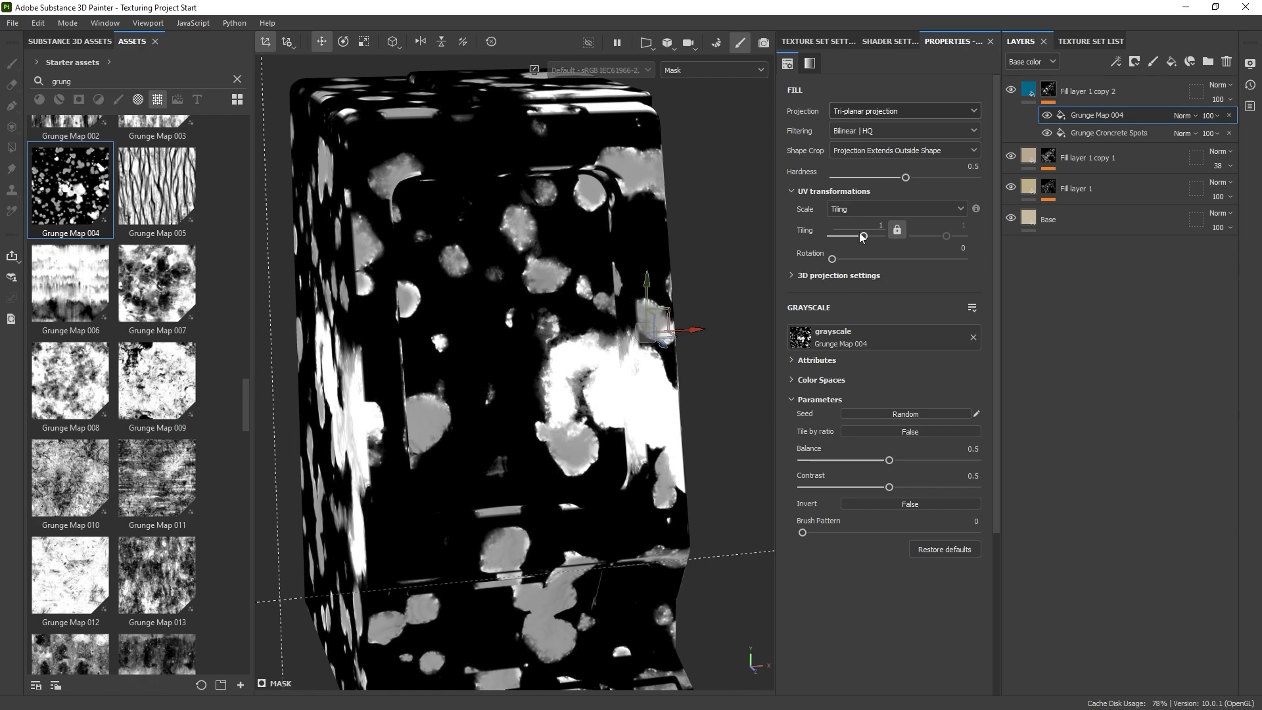
left_click_drag(861, 236, 865, 238)
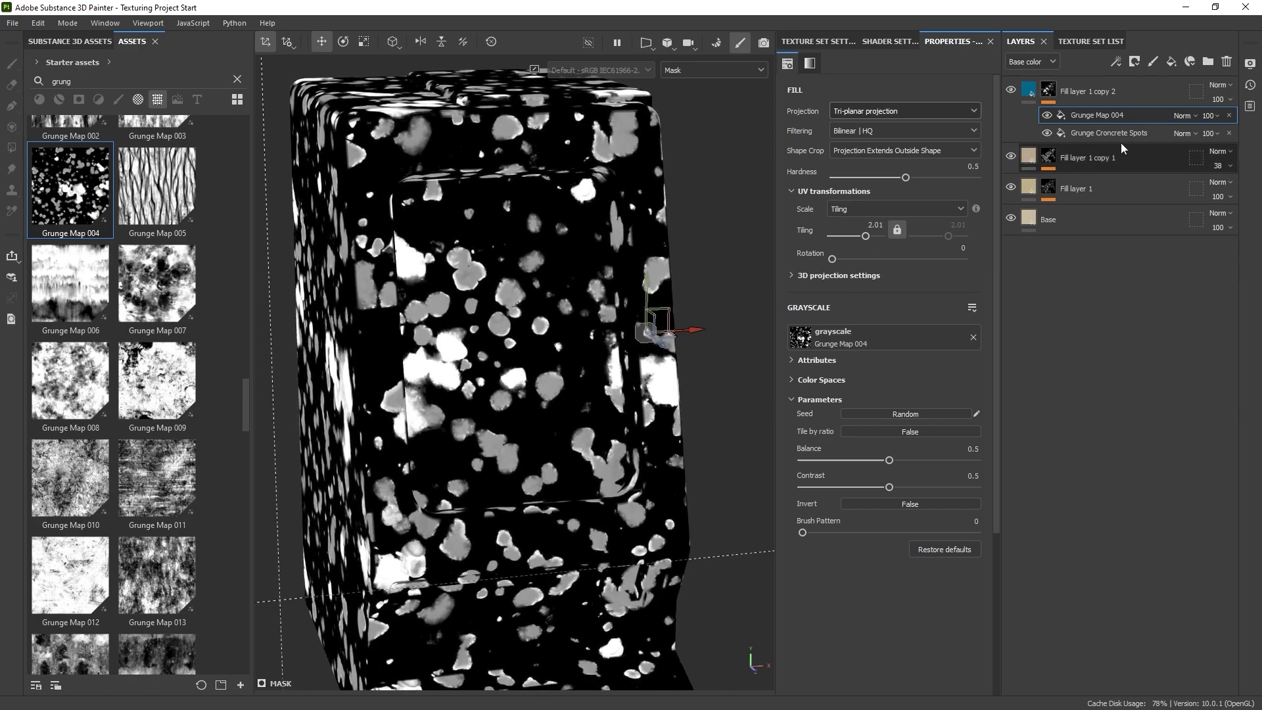
Step: Try the Overlay and Screen blend modes on the Grunge Map 004 mask fill, comparing against the underlying grunge
left_click(1185, 116)
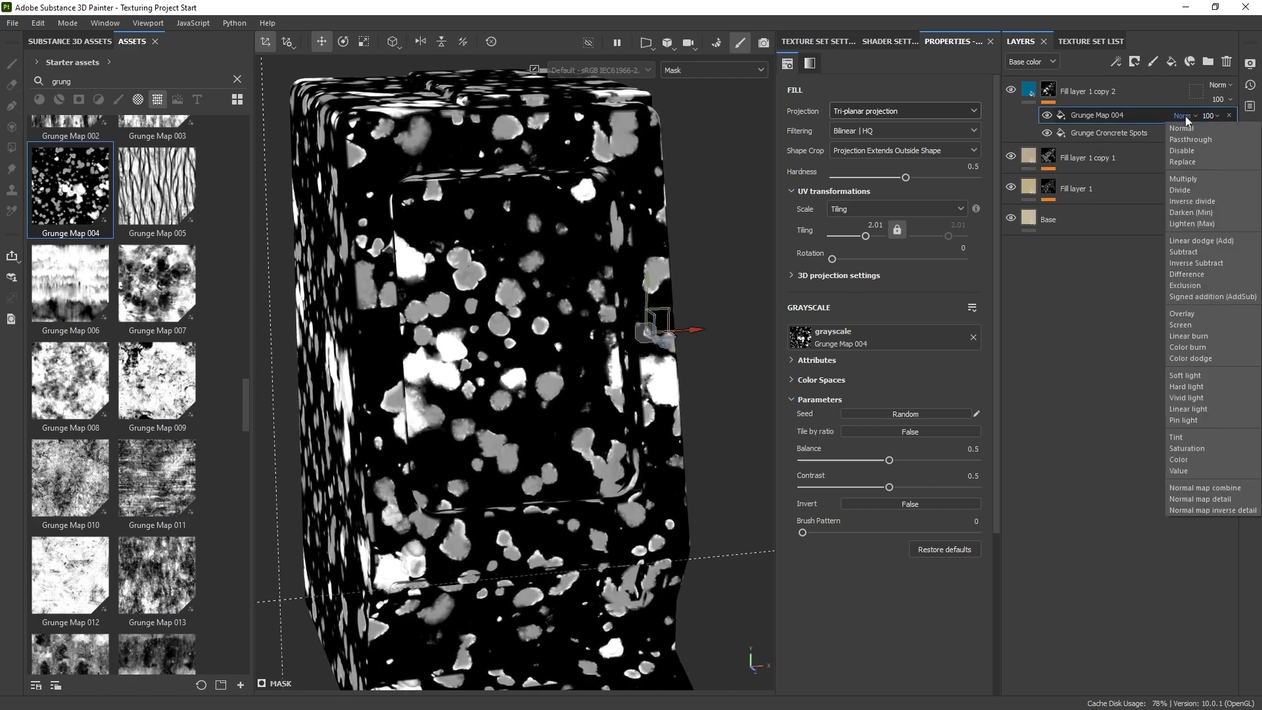
left_click(1196, 313)
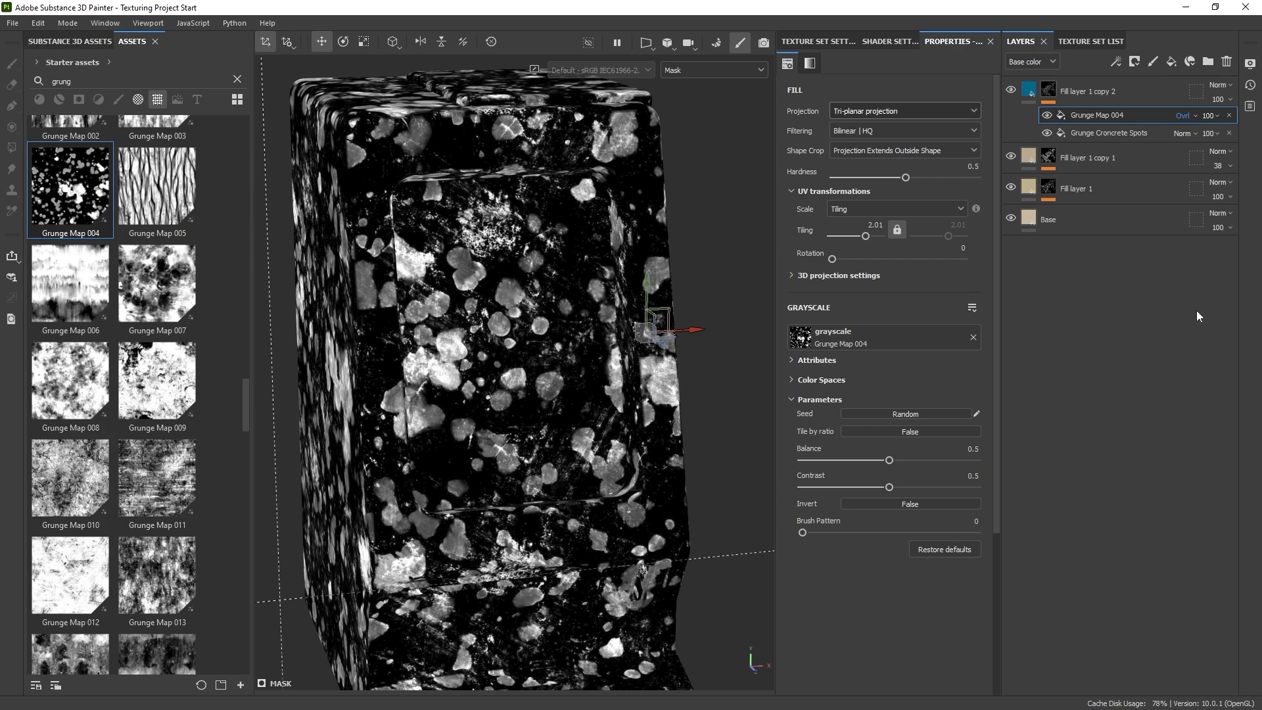
left_click(1048, 116)
left_click(1048, 116)
left_click(1182, 115)
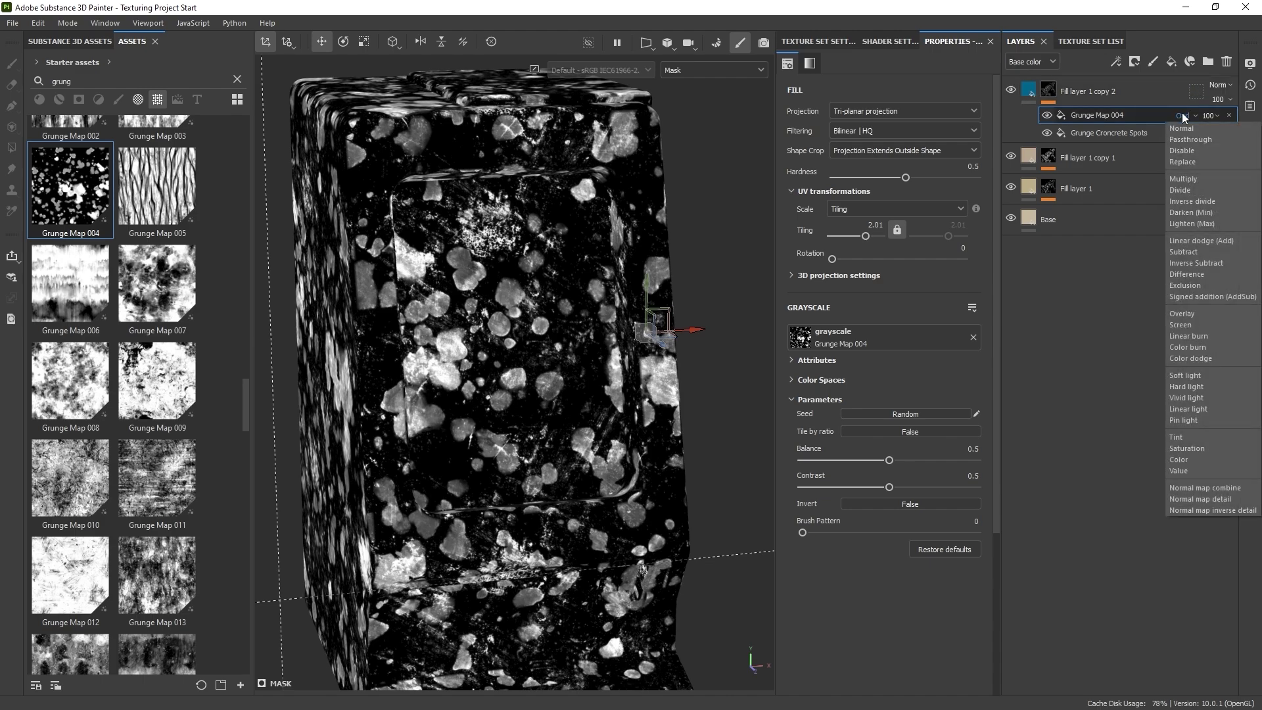
left_click(1195, 322)
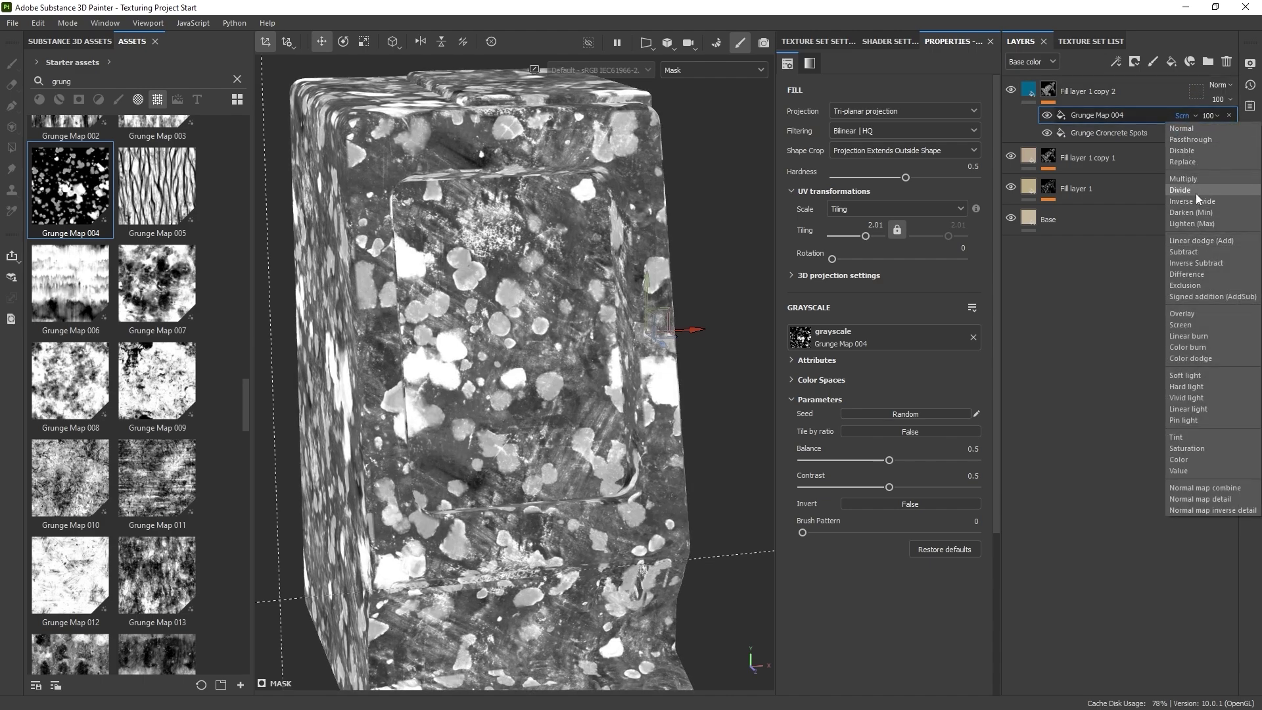
Step: Set the Grunge Map 004 mask fill's blend mode to Multiply and compare the mask with and without it
left_click(1193, 178)
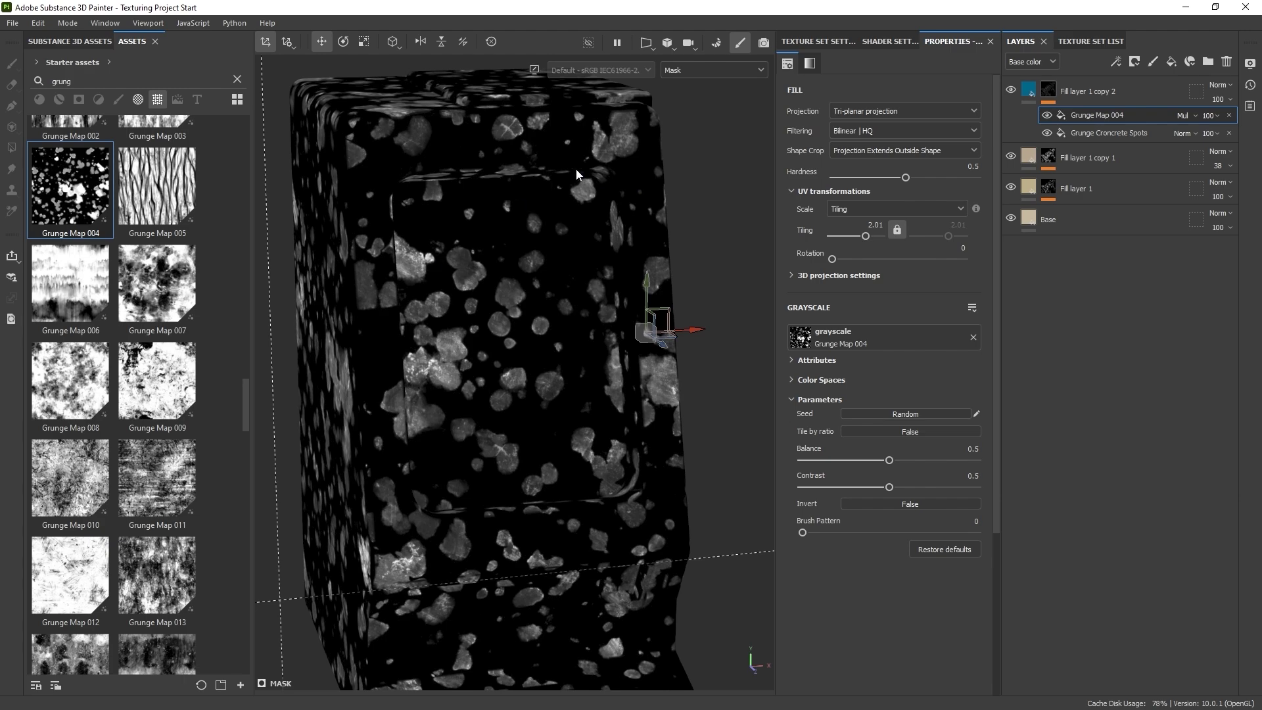
left_click(1046, 115)
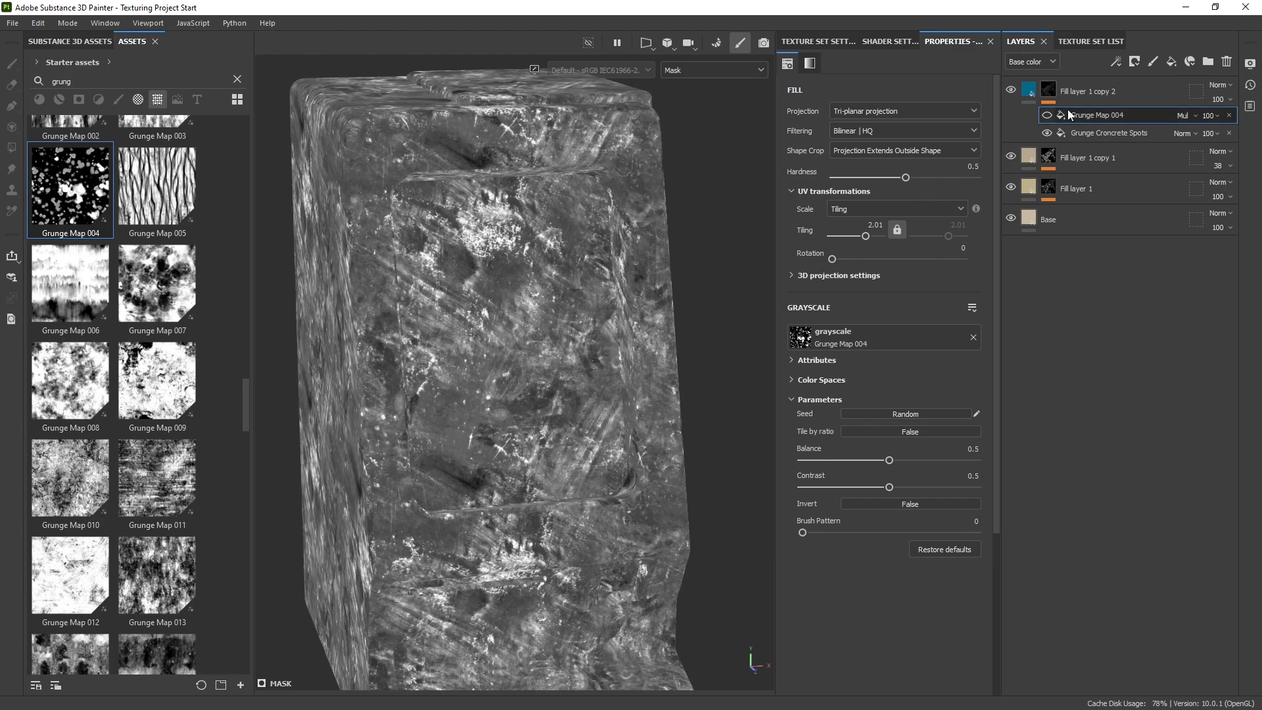
left_click(1047, 115)
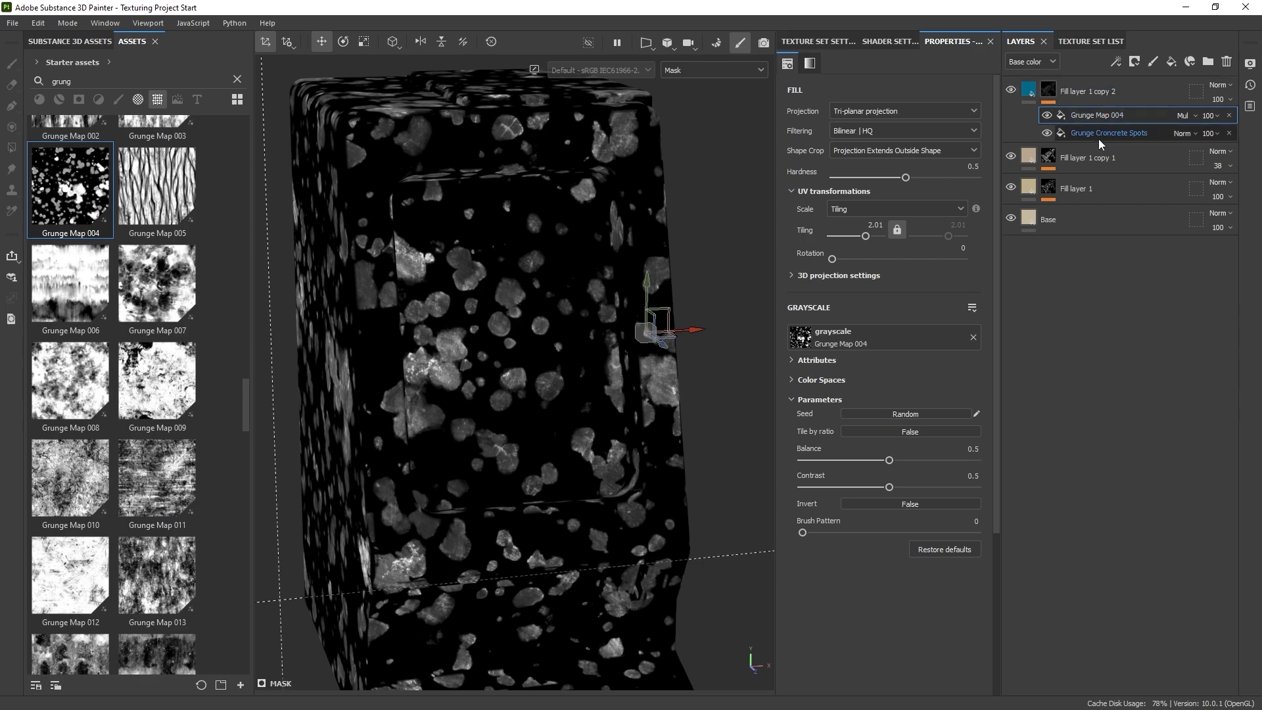
Step: Add a third fill using Grunge Map 007 to Fill layer 1 copy 2's mask and switch it to tri-planar projection
left_click(1117, 59)
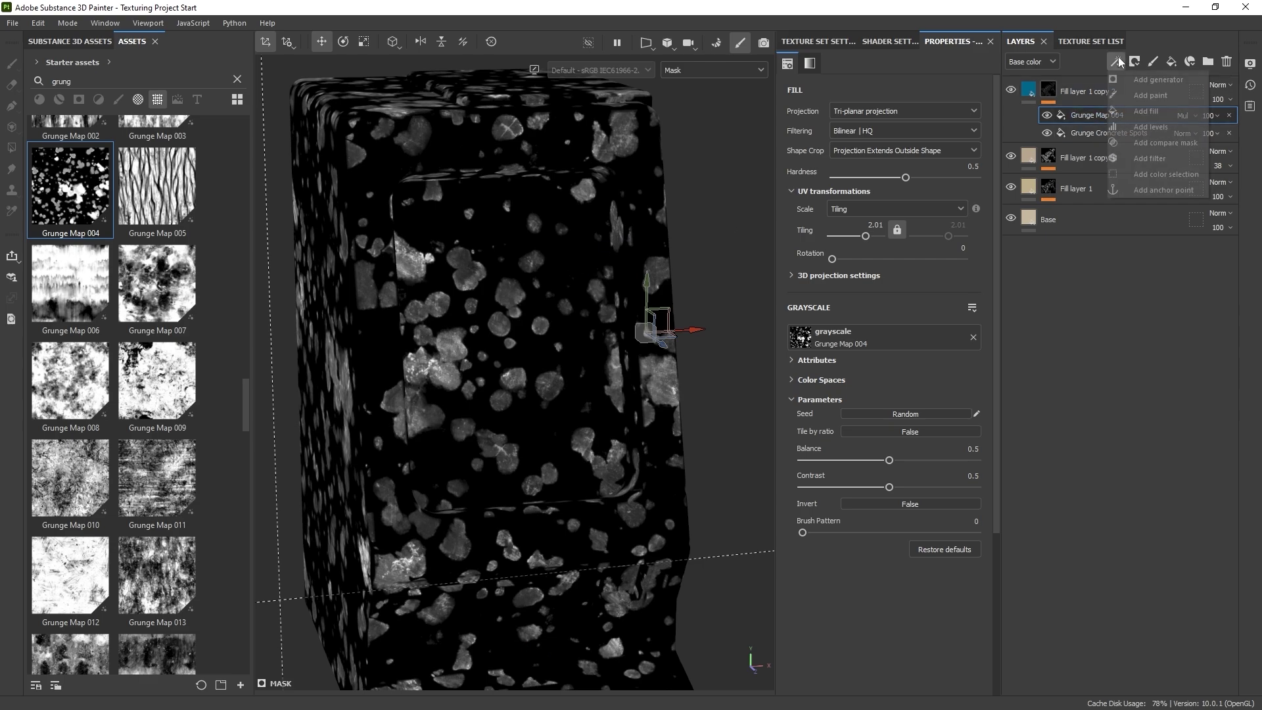
left_click(1141, 112)
left_click_drag(154, 286, 841, 334)
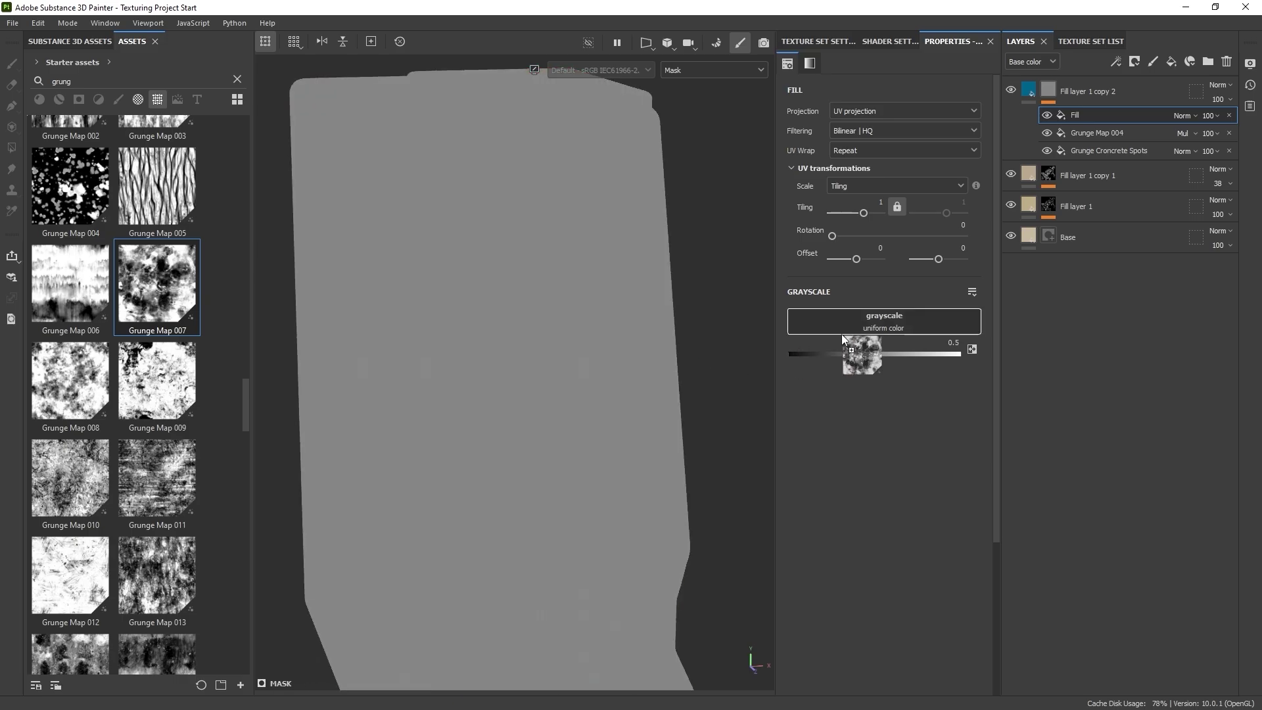
left_click(877, 111)
left_click(866, 153)
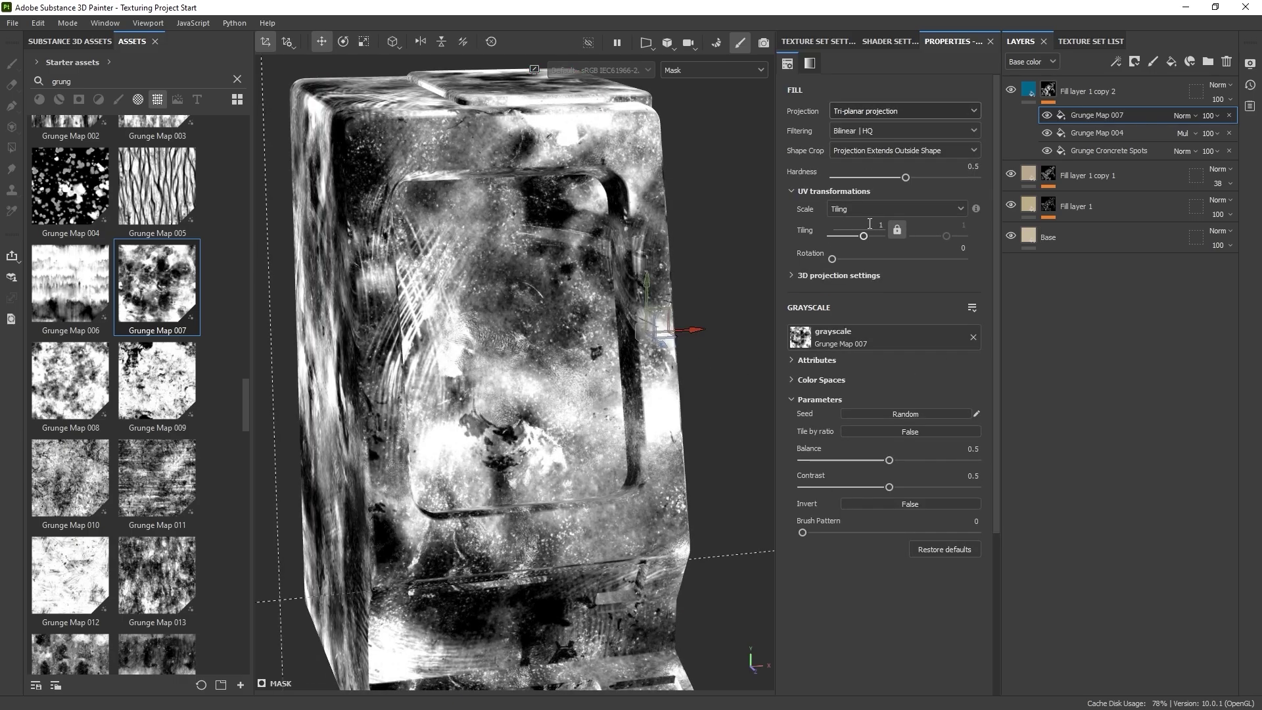
Step: Set the Grunge Map 007 mask fill's tiling to 2.45 and its balance to 0.38
left_click_drag(864, 236, 866, 235)
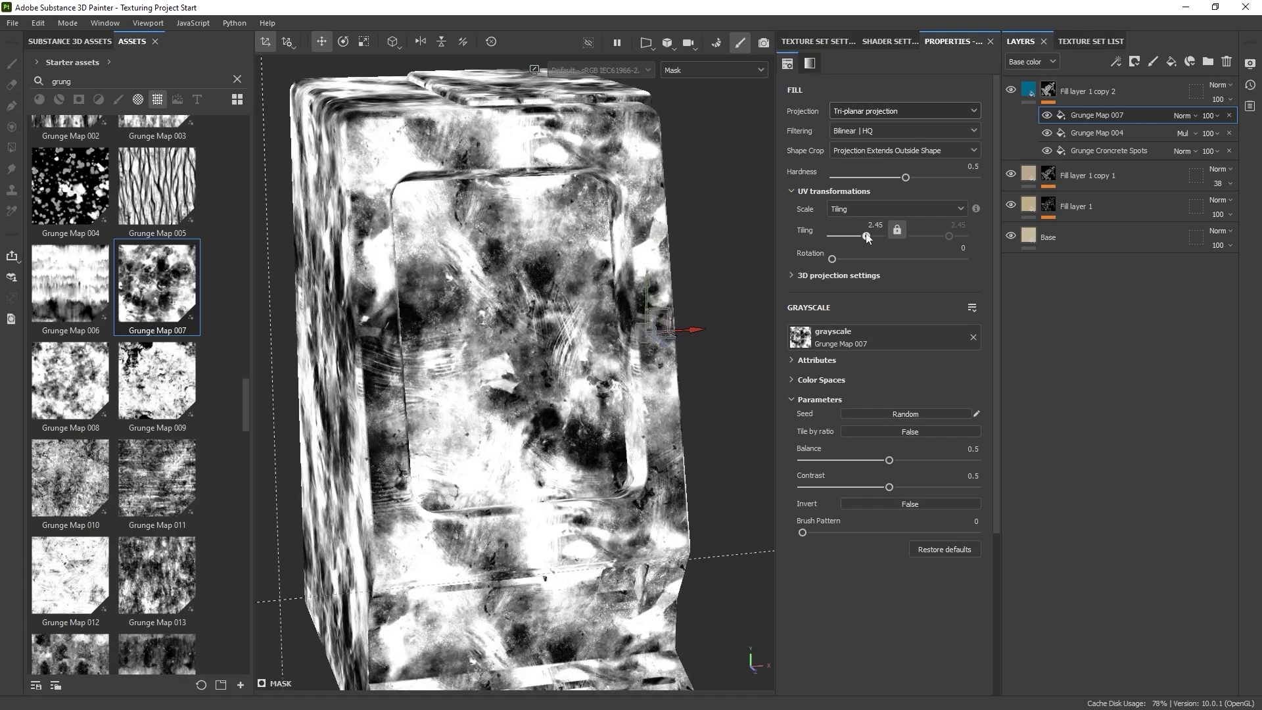
left_click(862, 461)
left_click_drag(861, 462, 868, 462)
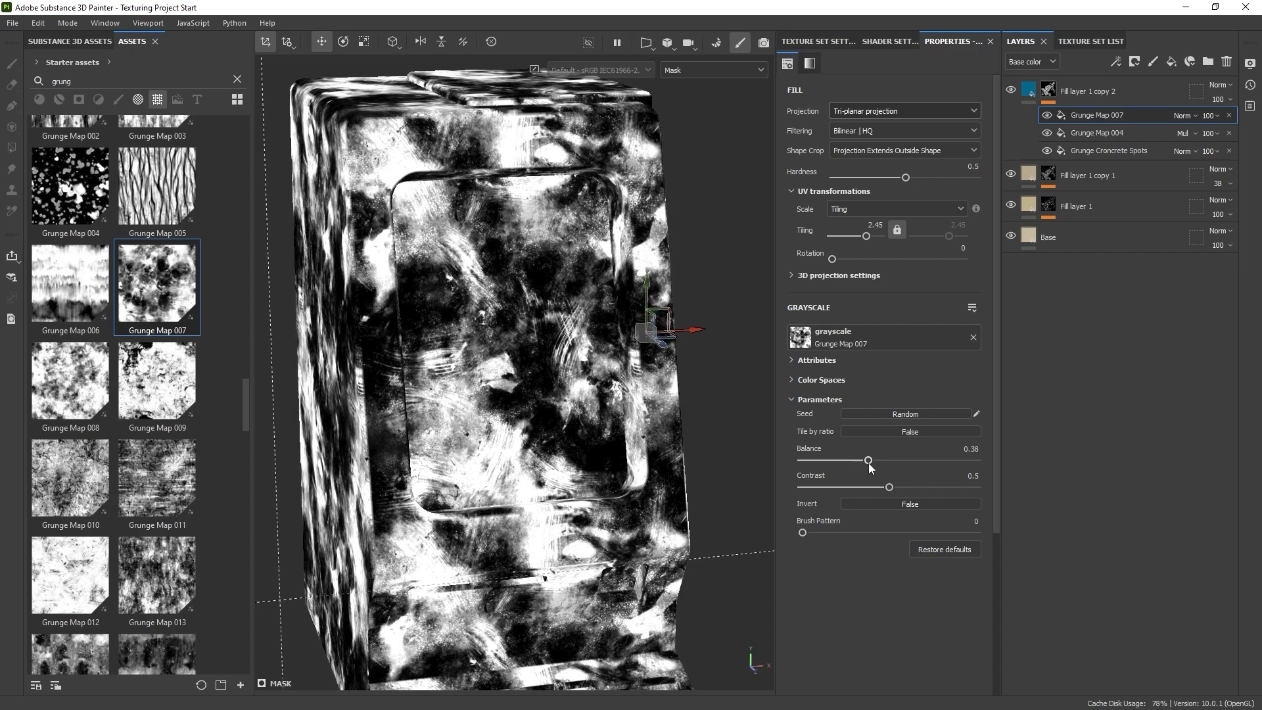
Step: Try the Overlay blend mode on the Grunge Map 007 mask fill, and set it to Subtract
left_click(1182, 116)
left_click(1184, 313)
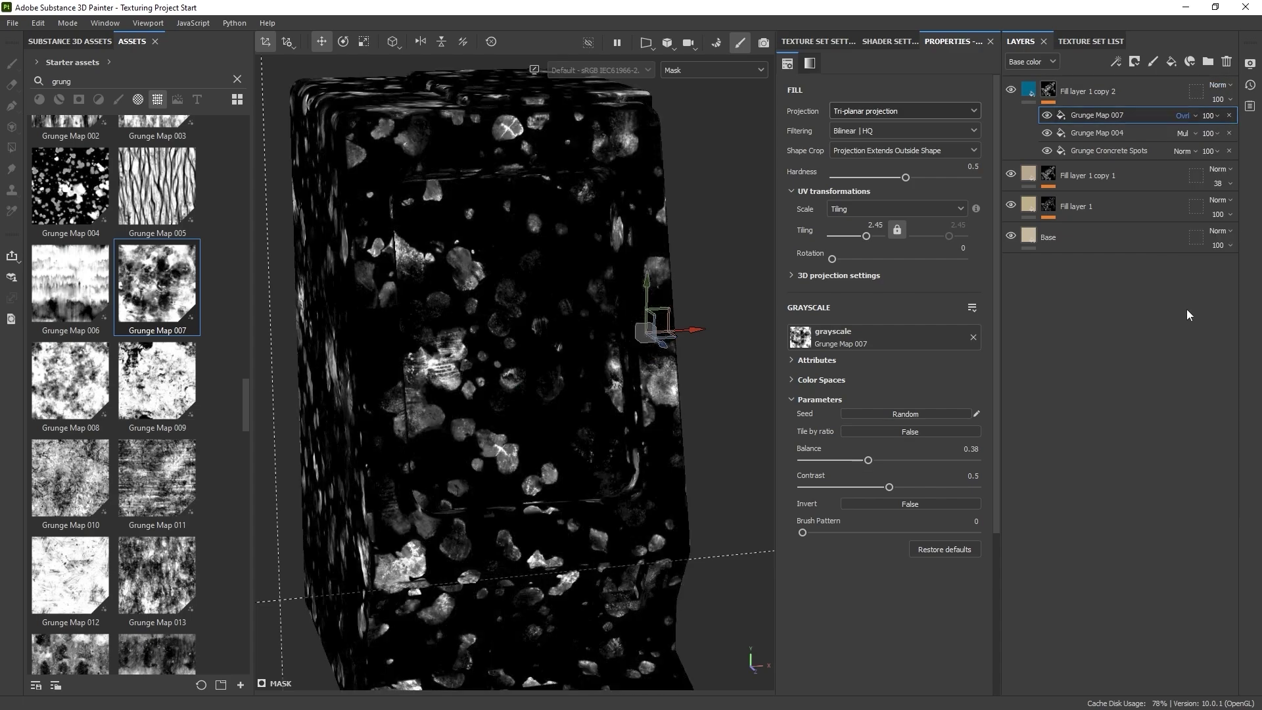
left_click(1183, 116)
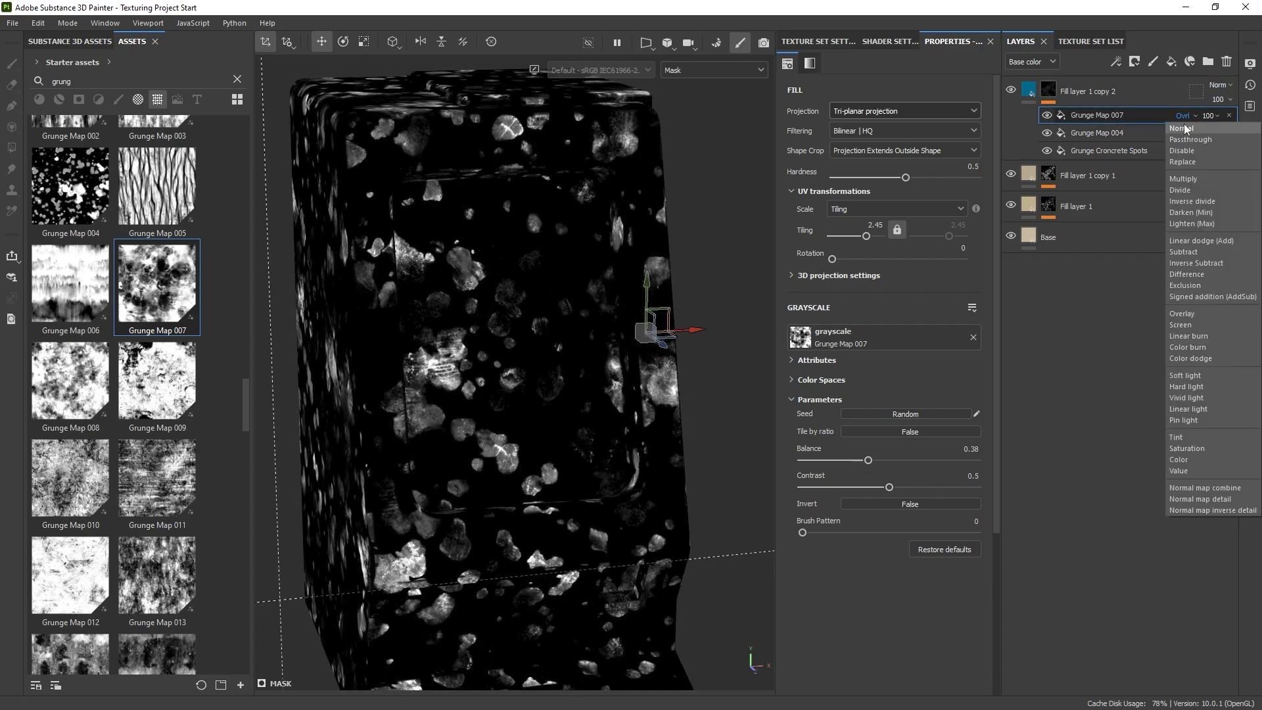
left_click(1193, 251)
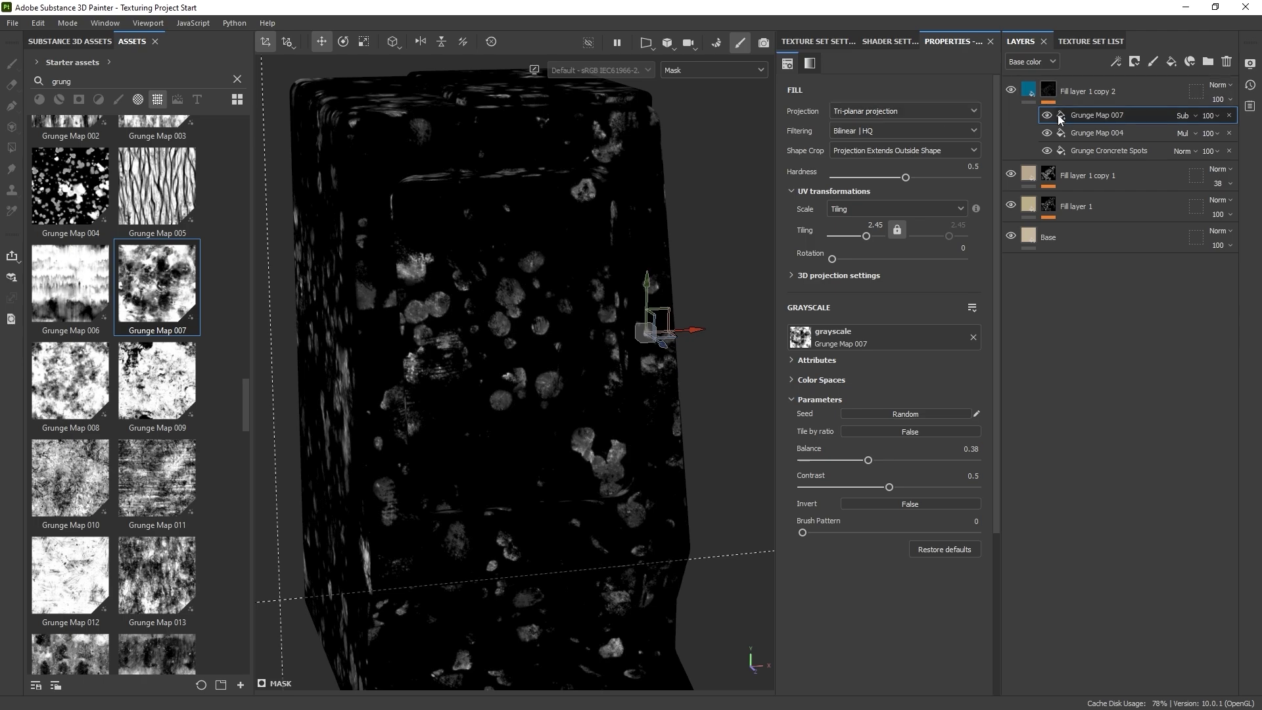
Step: Set the Grunge Map 007 fill's balance to 0.43 and compare the mask with both upper grunge fills hidden and shown
left_click_drag(868, 460, 877, 459)
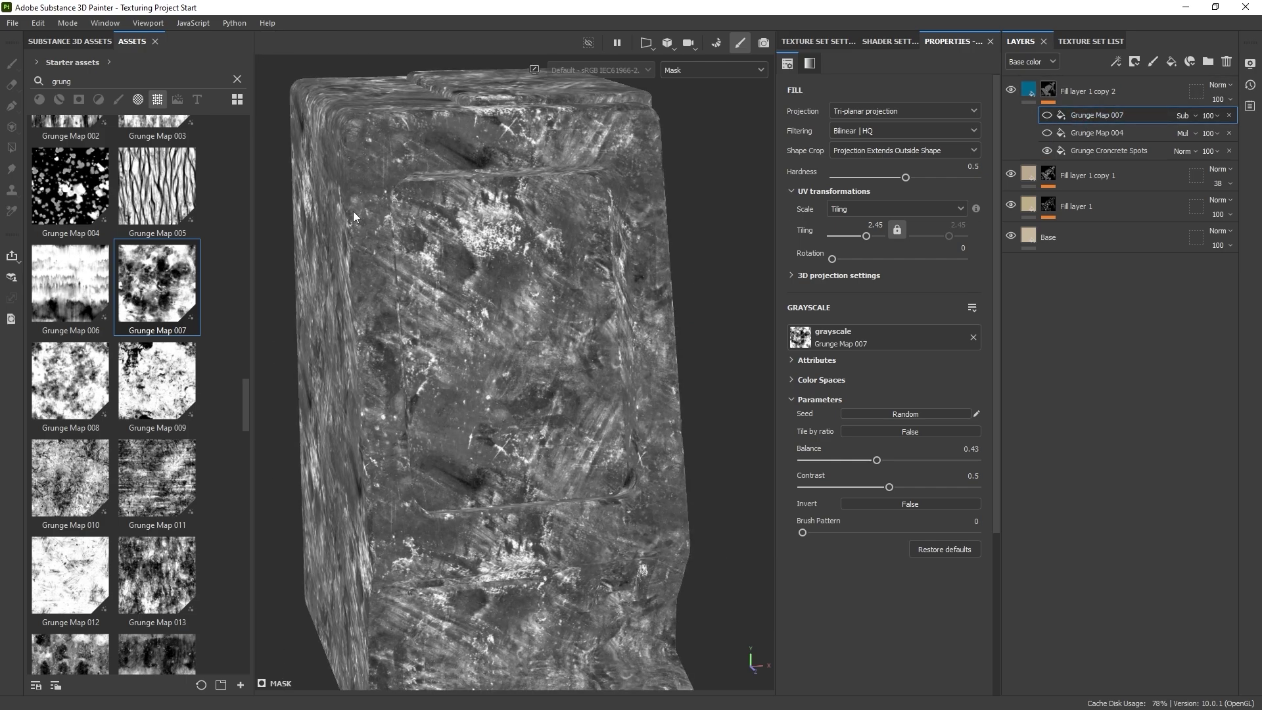
left_click(1048, 133)
left_click(1047, 116)
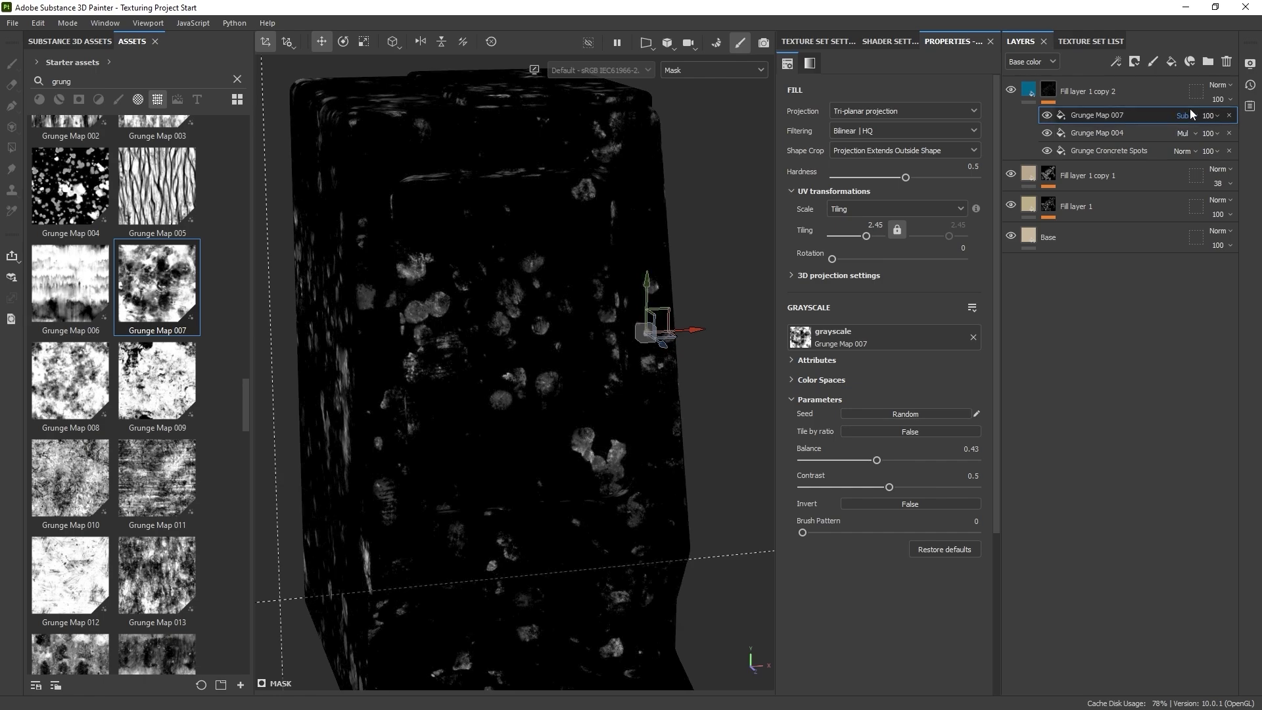
Step: Replace Fill layer 1 copy 2's blue base color with a sampled brown and inspect the model
left_click(1028, 90)
left_click_drag(575, 360, 663, 368, "alt")
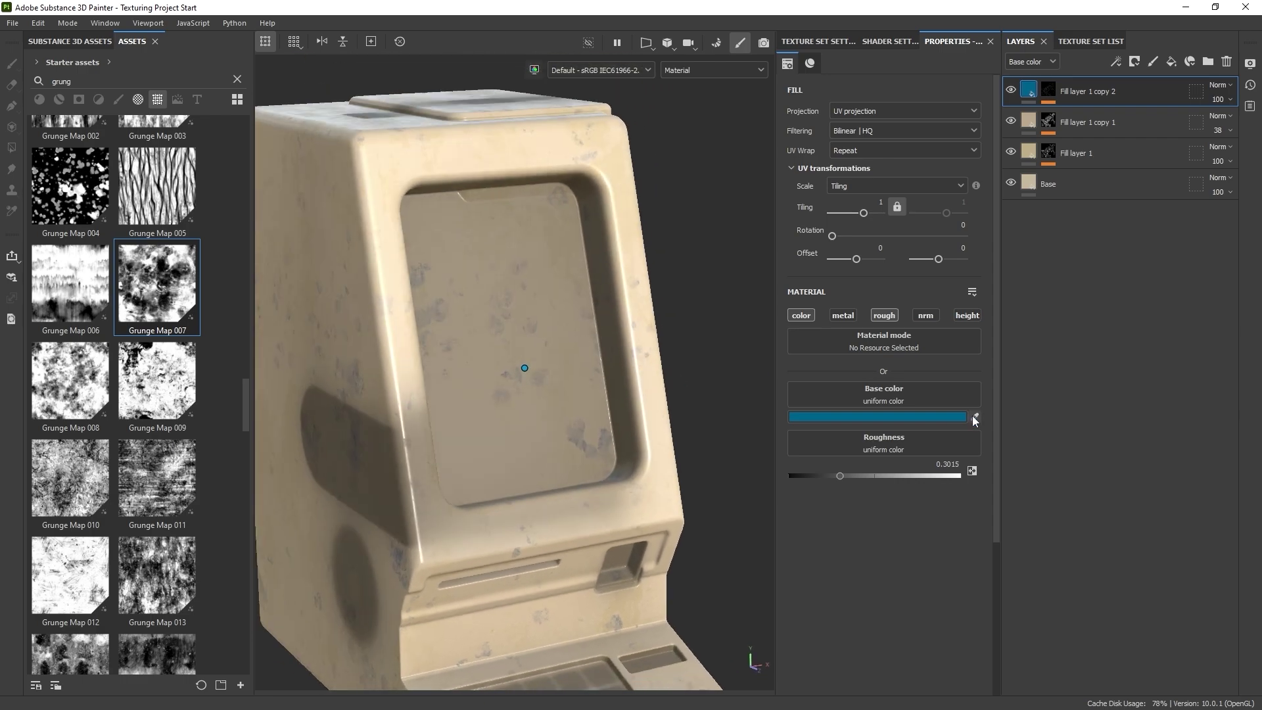
left_click(973, 416)
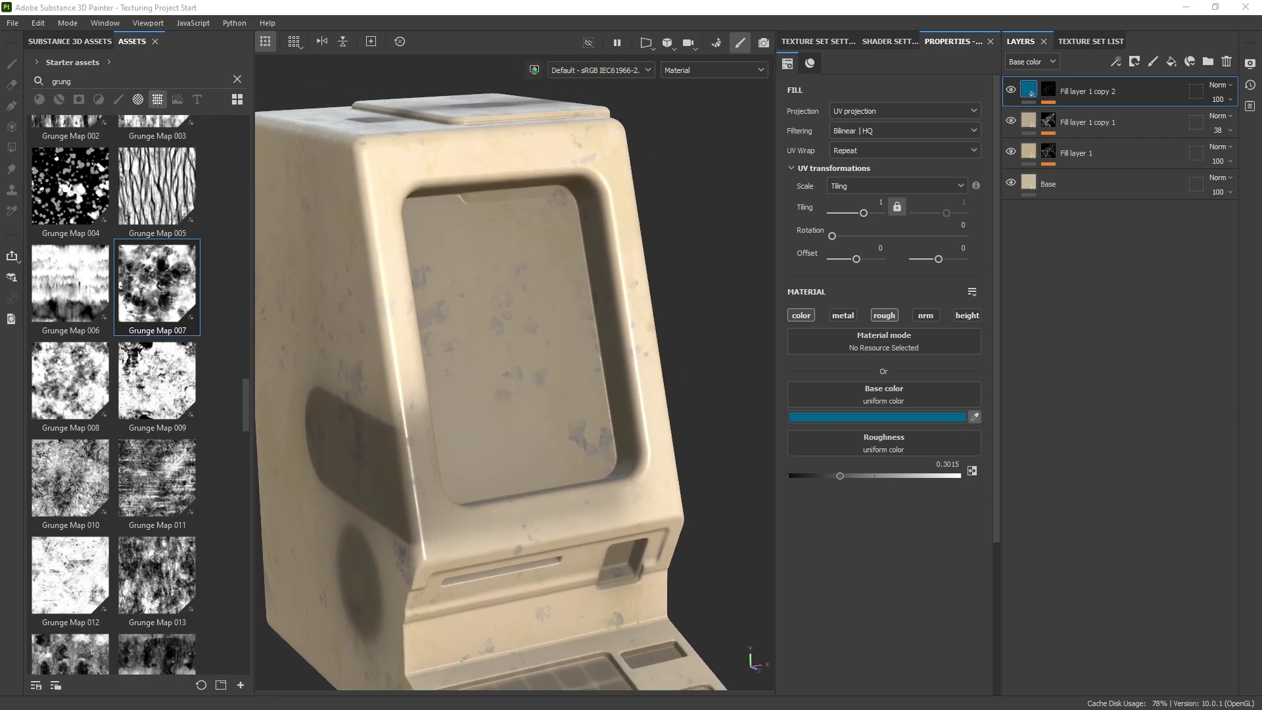
left_click(515, 373)
left_click_drag(515, 373, 552, 339, "alt")
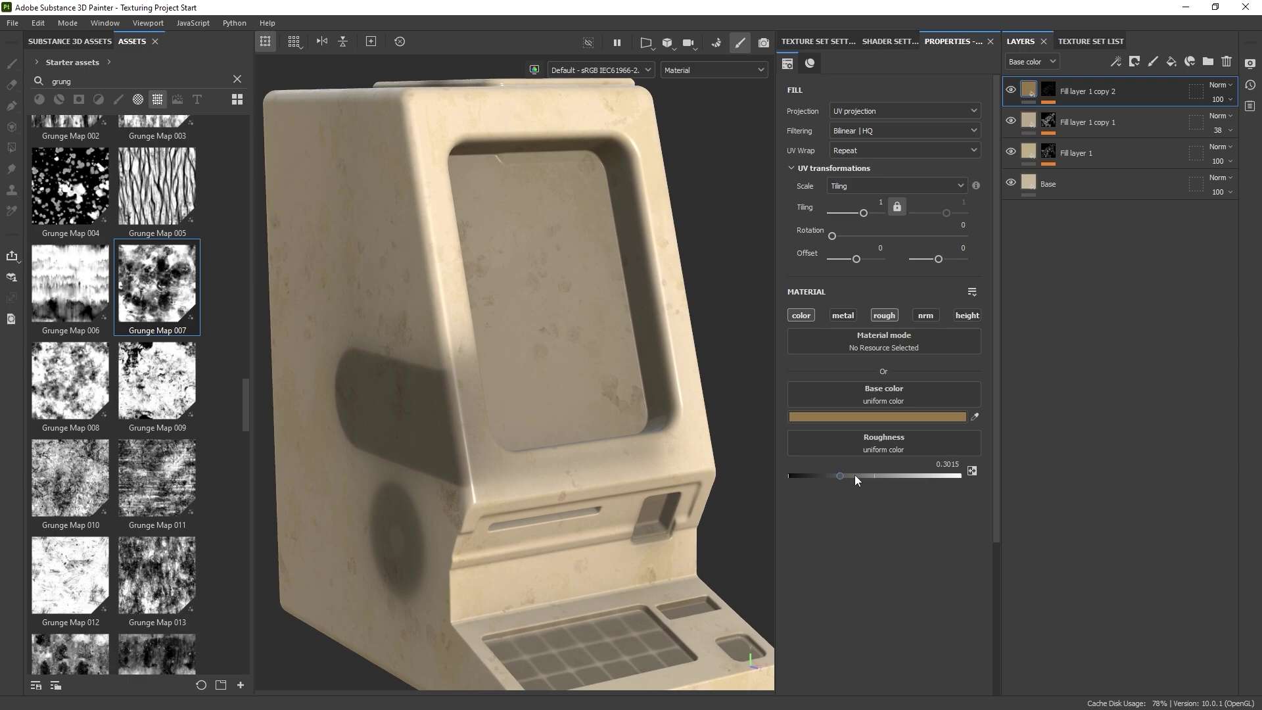
Step: Set Fill layer 1 copy 2's roughness to 0.4771 and shift its base color to a lighter, less saturated brown
left_click_drag(854, 474, 868, 475)
left_click(921, 420)
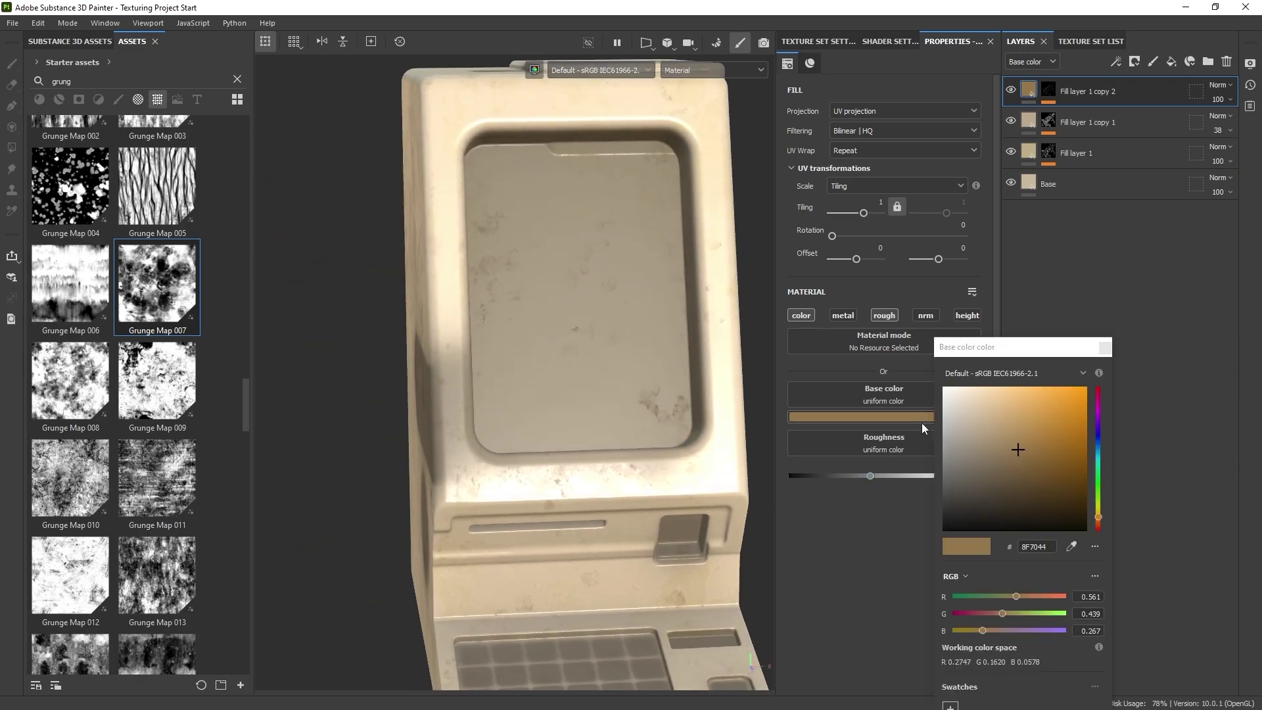
left_click_drag(999, 455, 984, 437)
left_click(1104, 347)
scroll(595, 337, "down", 3)
left_click_drag(690, 338, 631, 366, "alt")
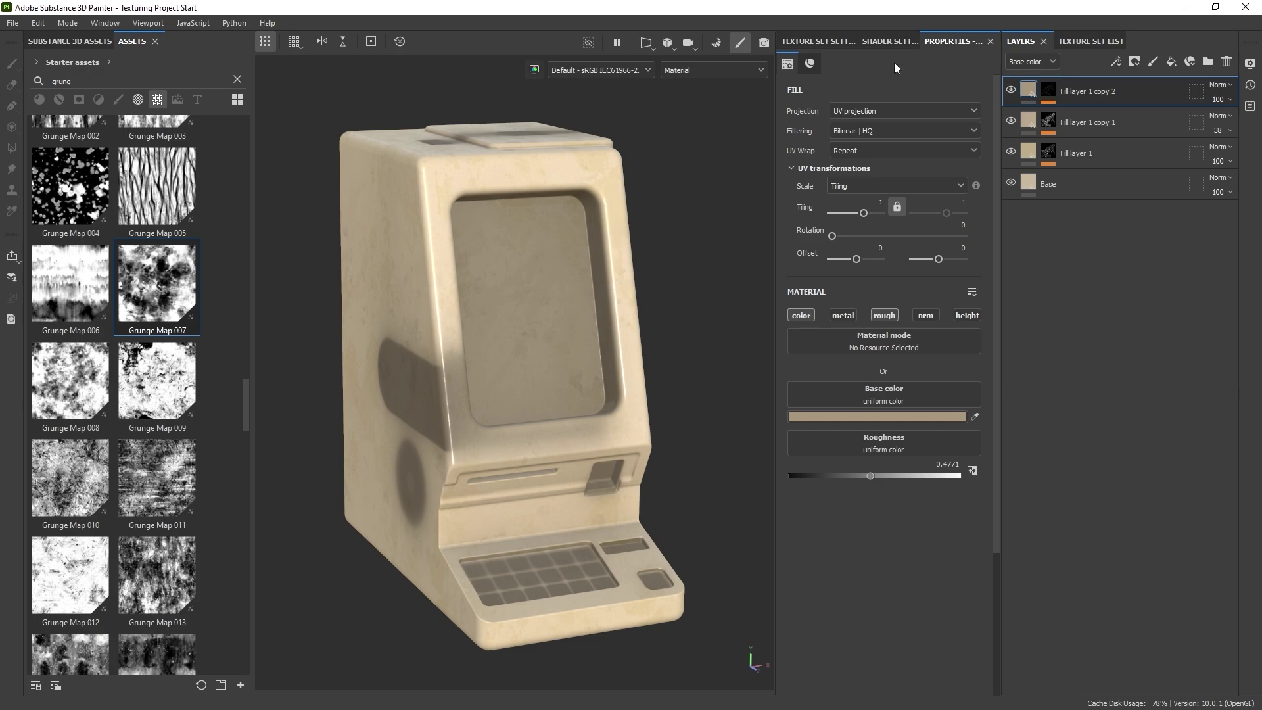
Step: Review the baked mesh maps in the texture set's settings
left_click(889, 41)
left_click(817, 41)
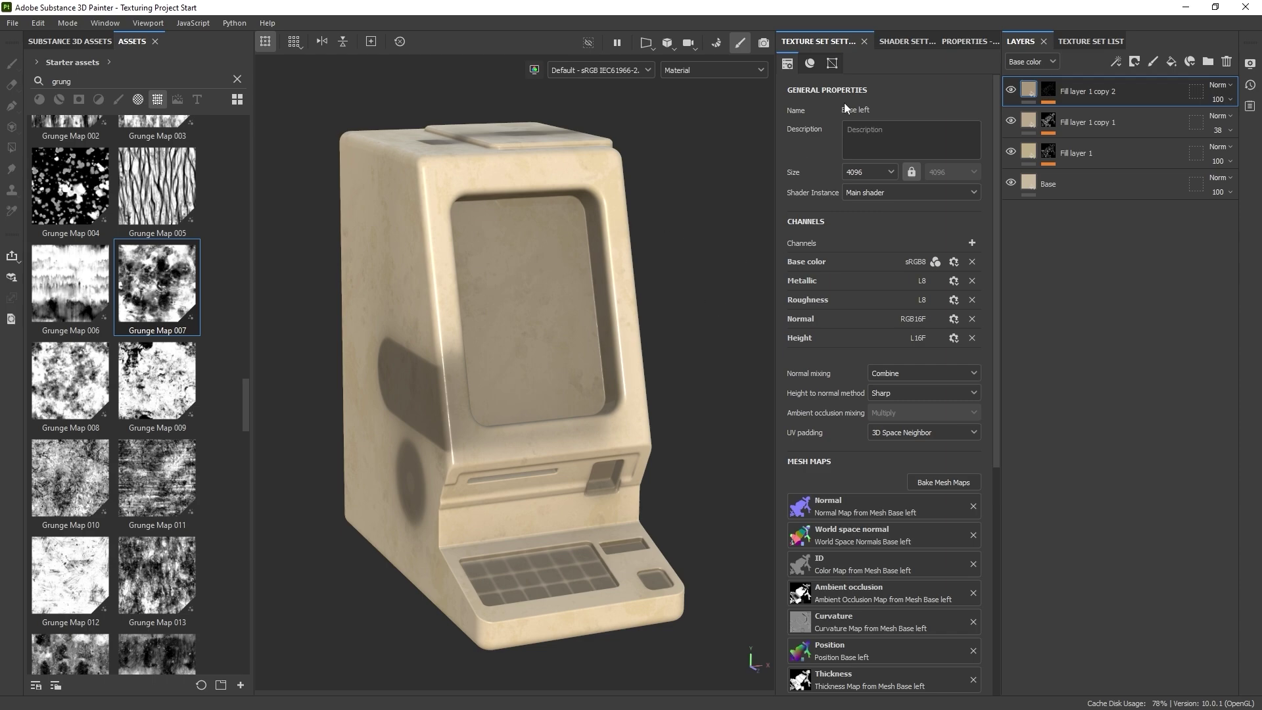
left_click(953, 40)
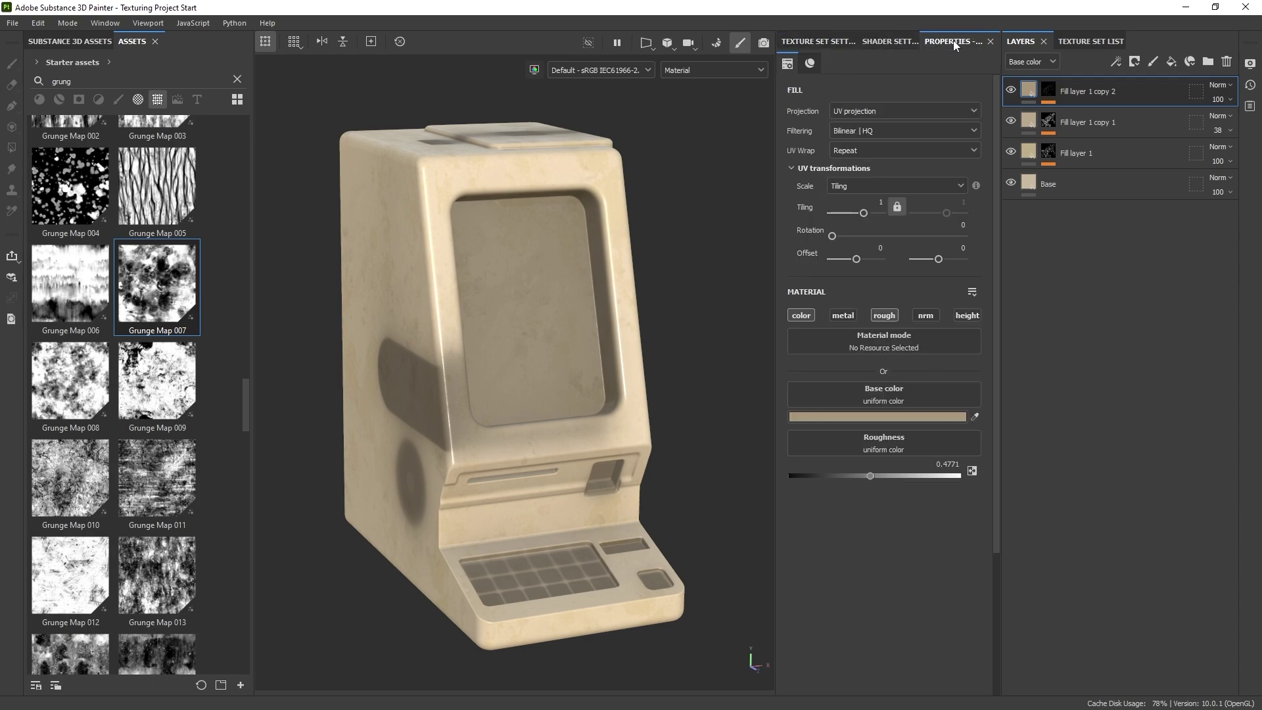
Step: Add a new fill layer on top with only the color channel active, and give it the deep blue base color 1400B9
left_click(1172, 61)
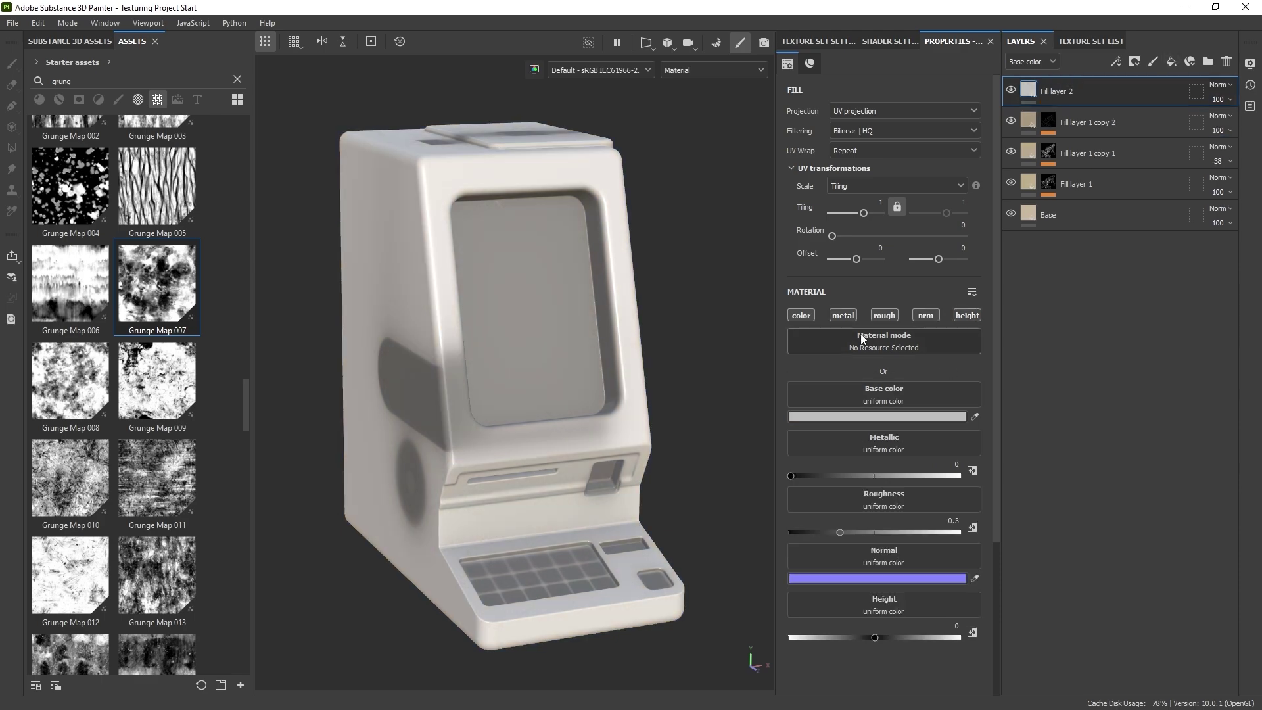
left_click(802, 315)
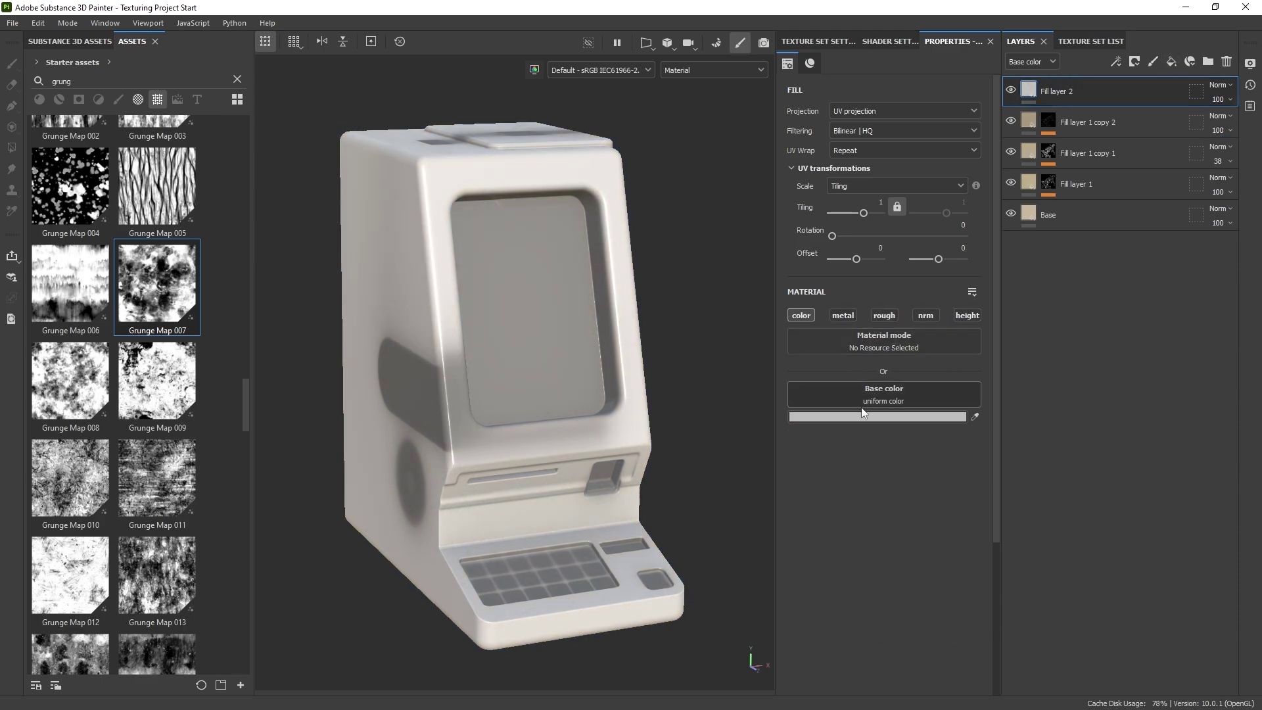
left_click(860, 416)
left_click(1084, 425)
left_click(1098, 431)
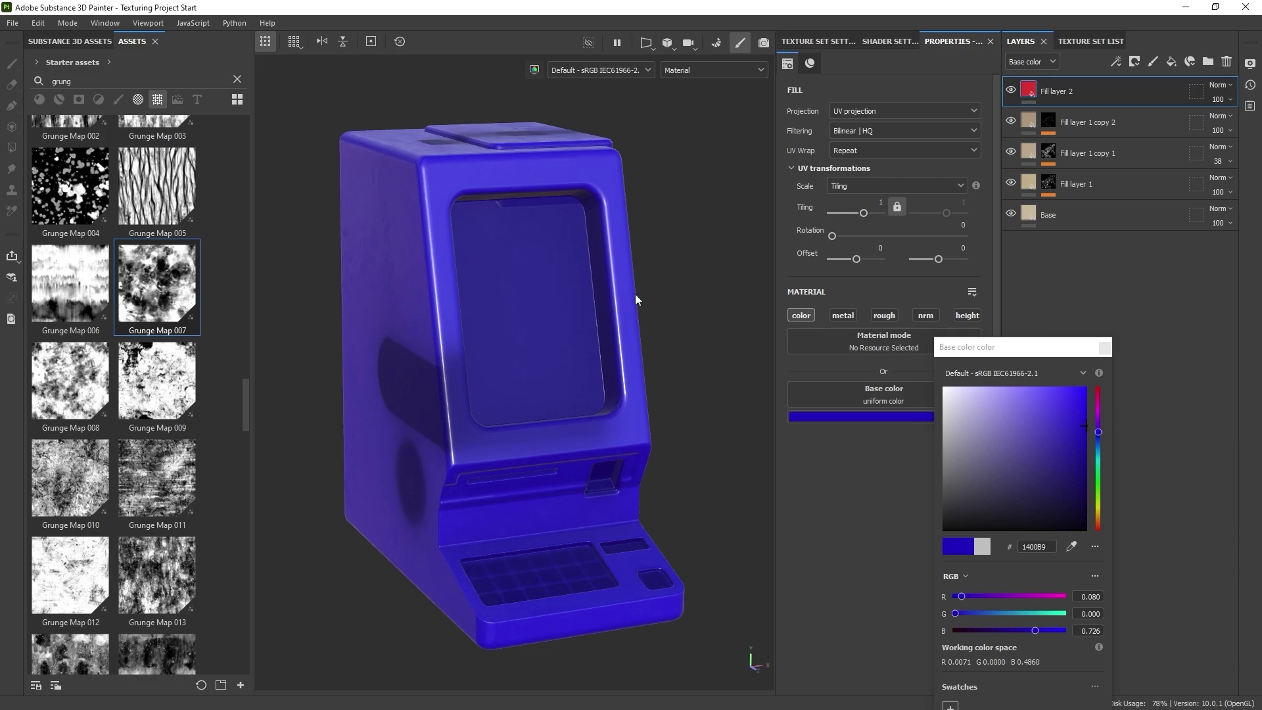
left_click(1105, 347)
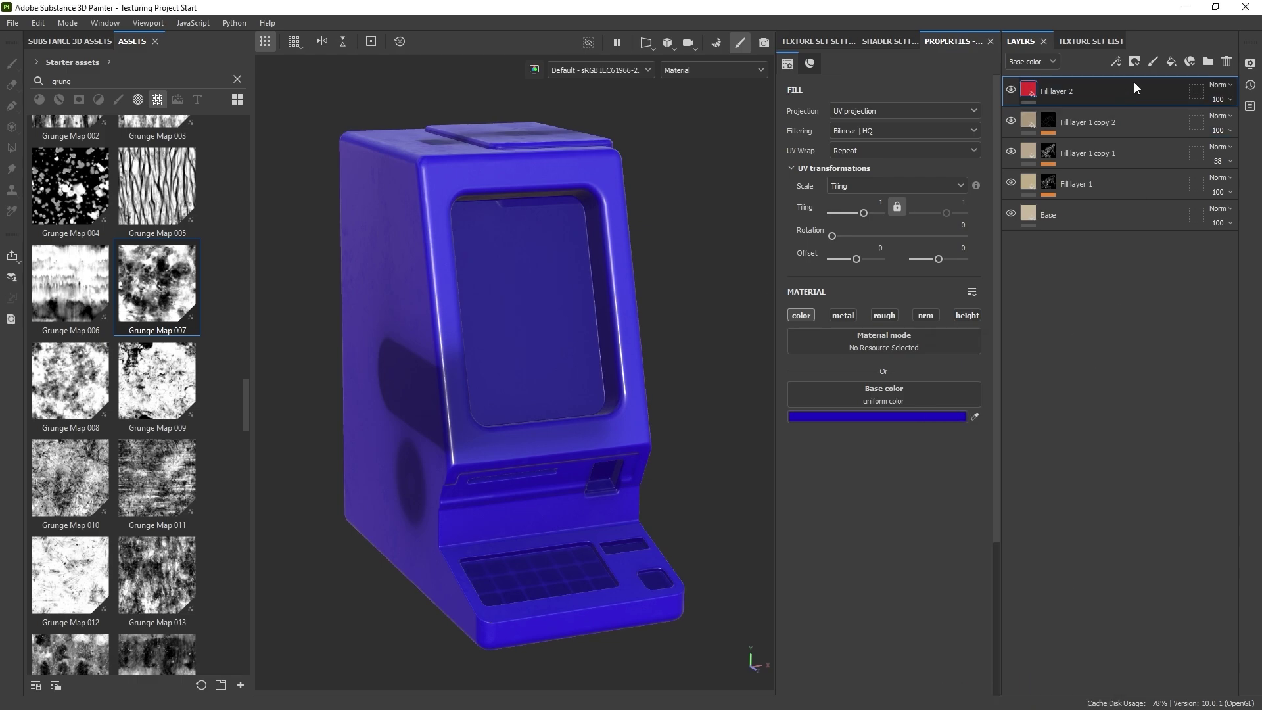
Step: Add a black mask to Fill layer 2 and apply a Curvature generator to that mask
left_click(1133, 61)
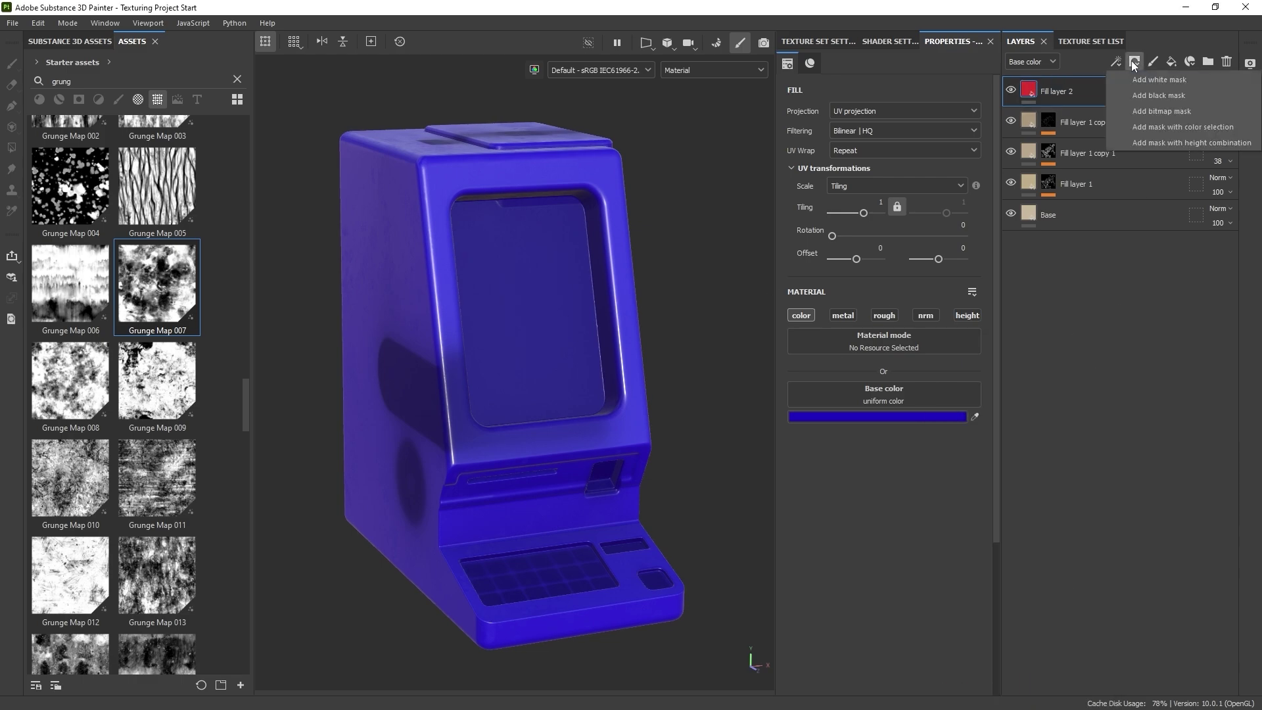
left_click(1150, 91)
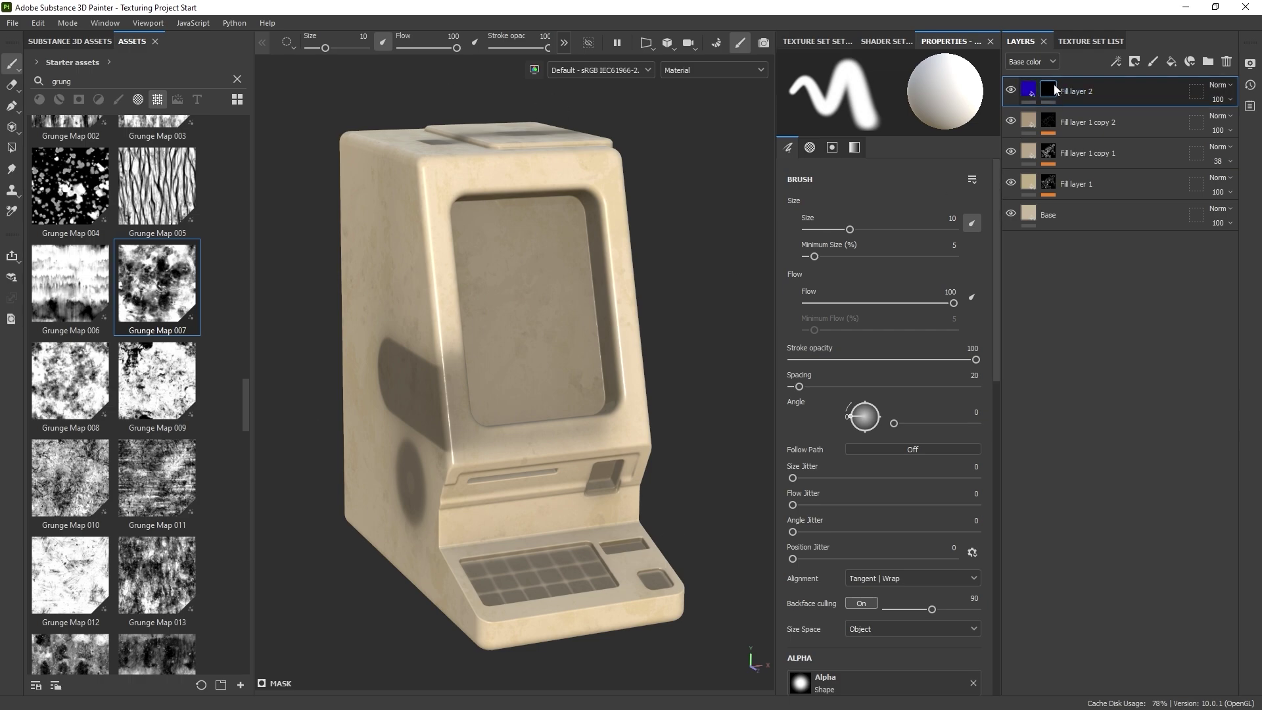
left_click(1117, 61)
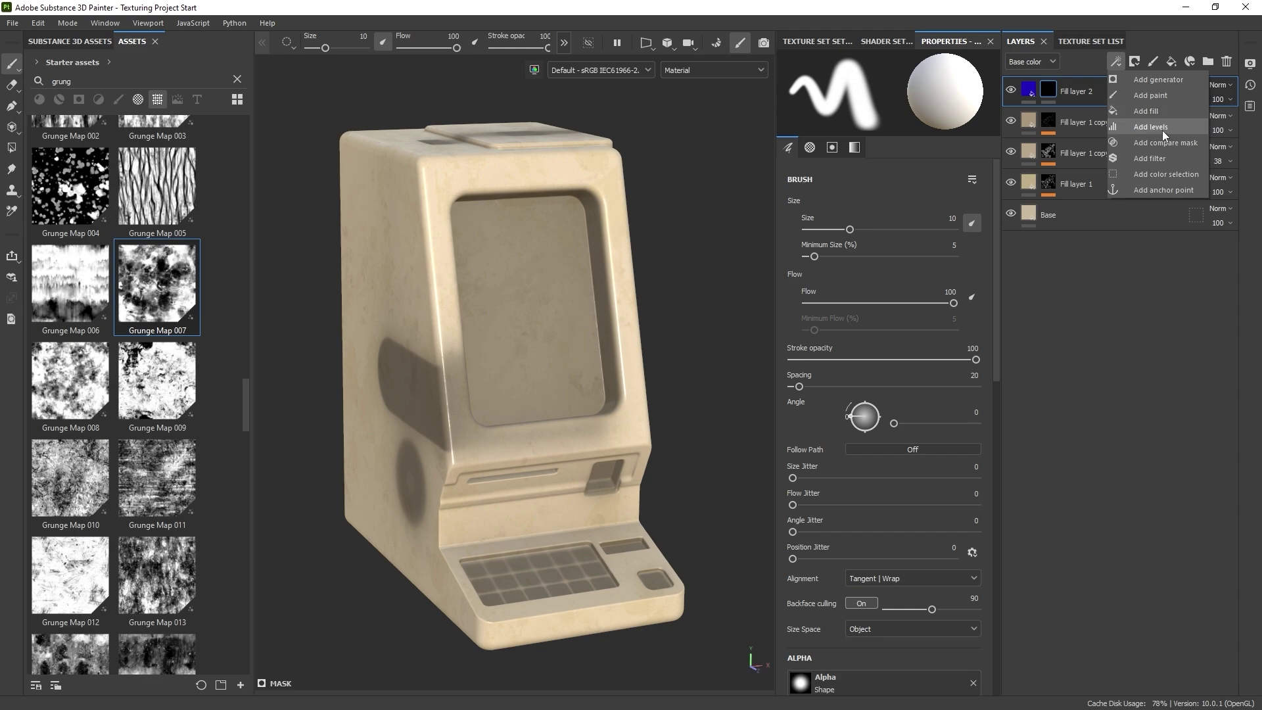
left_click(1156, 80)
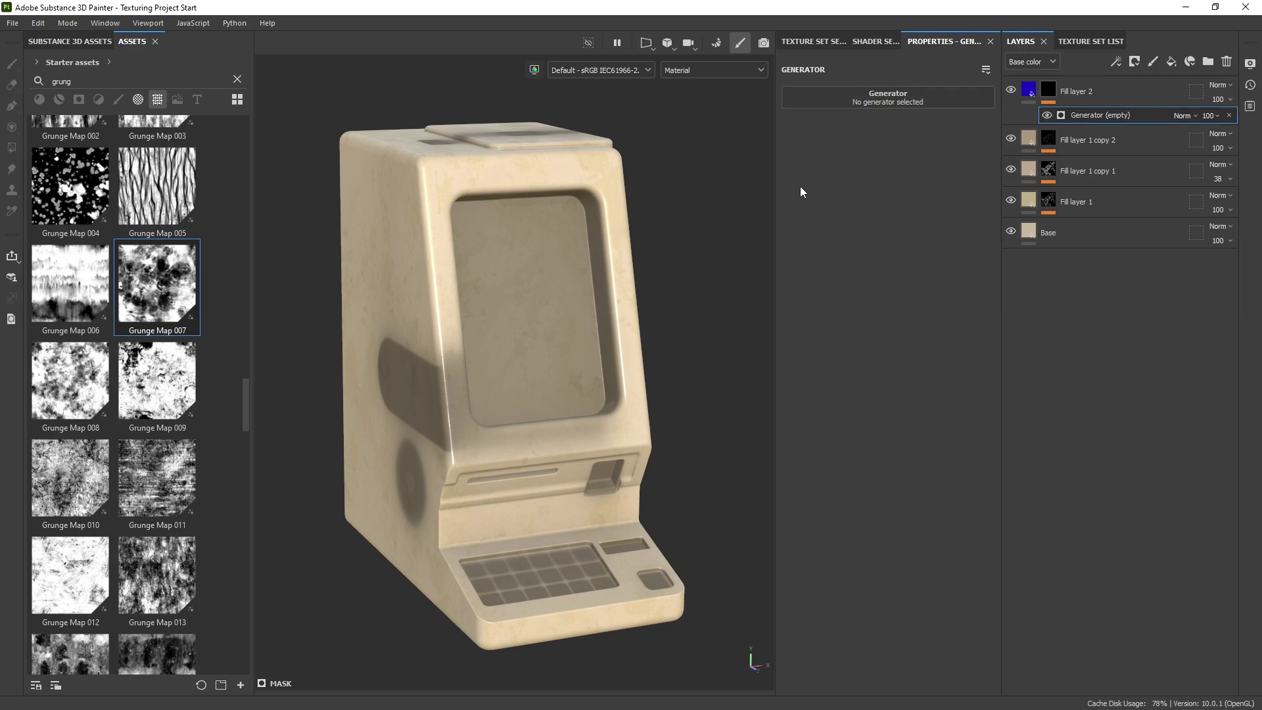
left_click(895, 97)
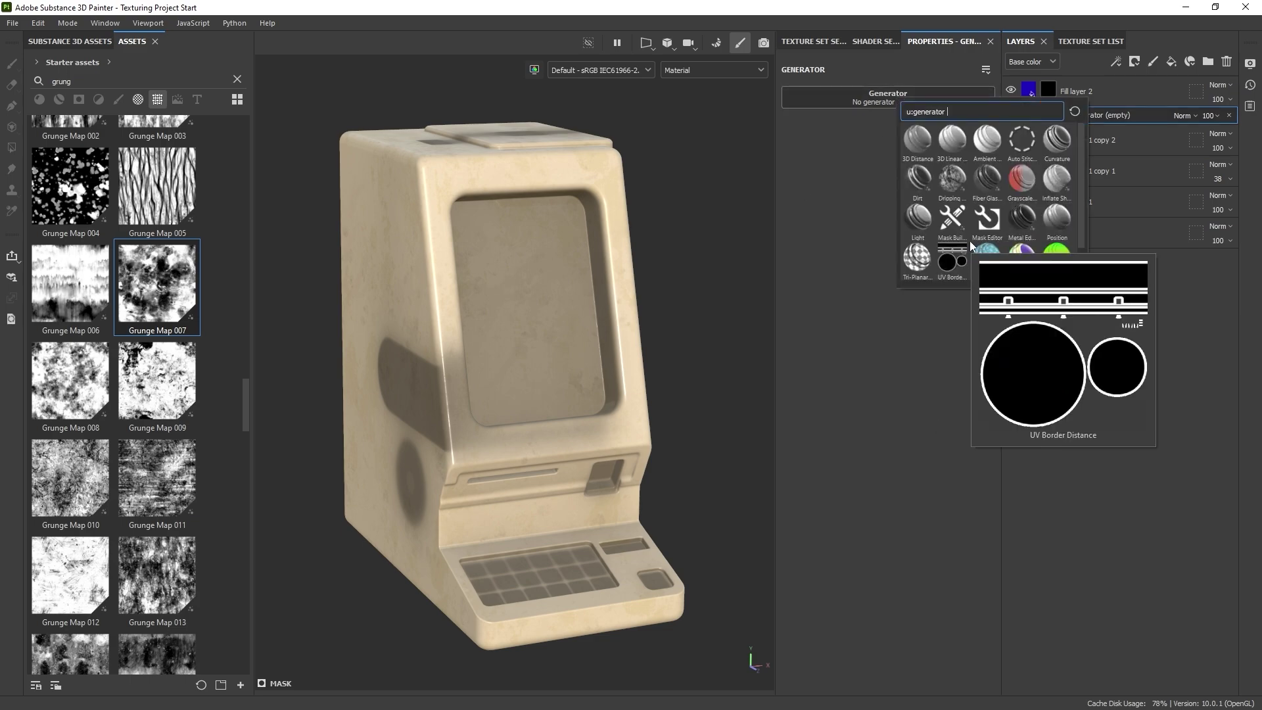
mouse_move(966, 227)
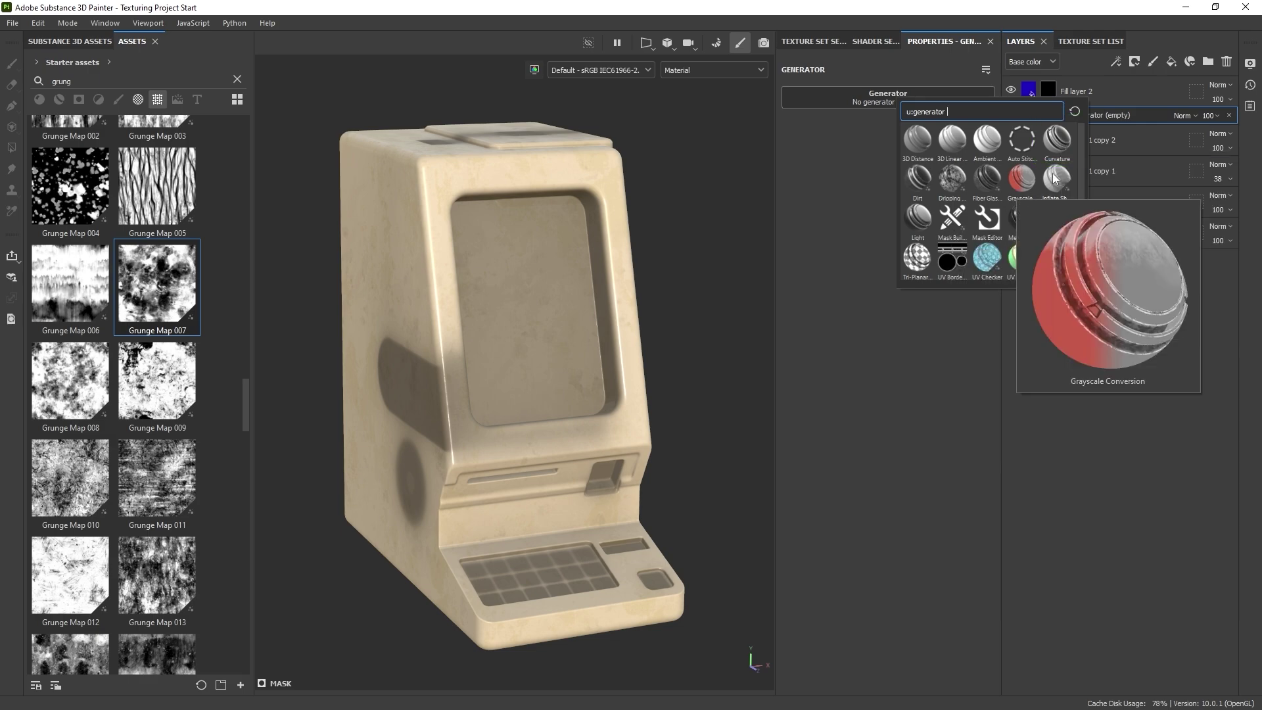
left_click(1057, 140)
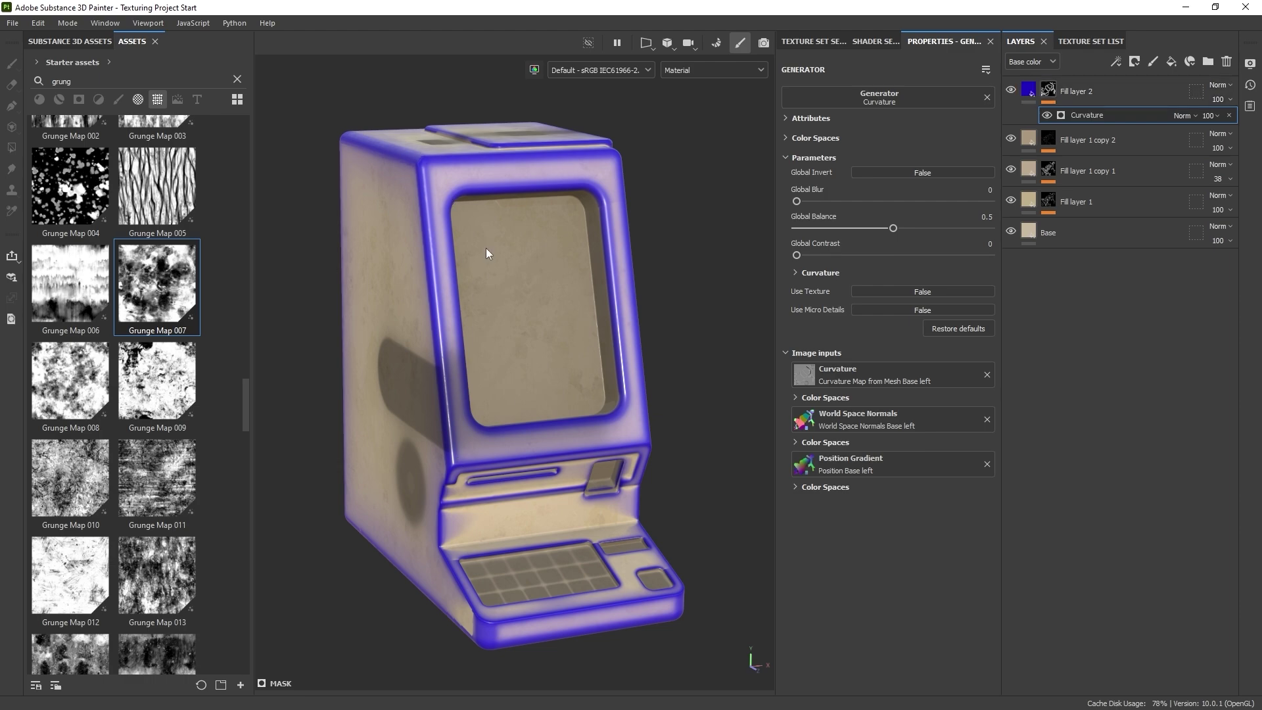
Step: Set the Curvature generator's global balance to 0.48 and its global blur to 1.2
left_click_drag(507, 286, 567, 220, "alt")
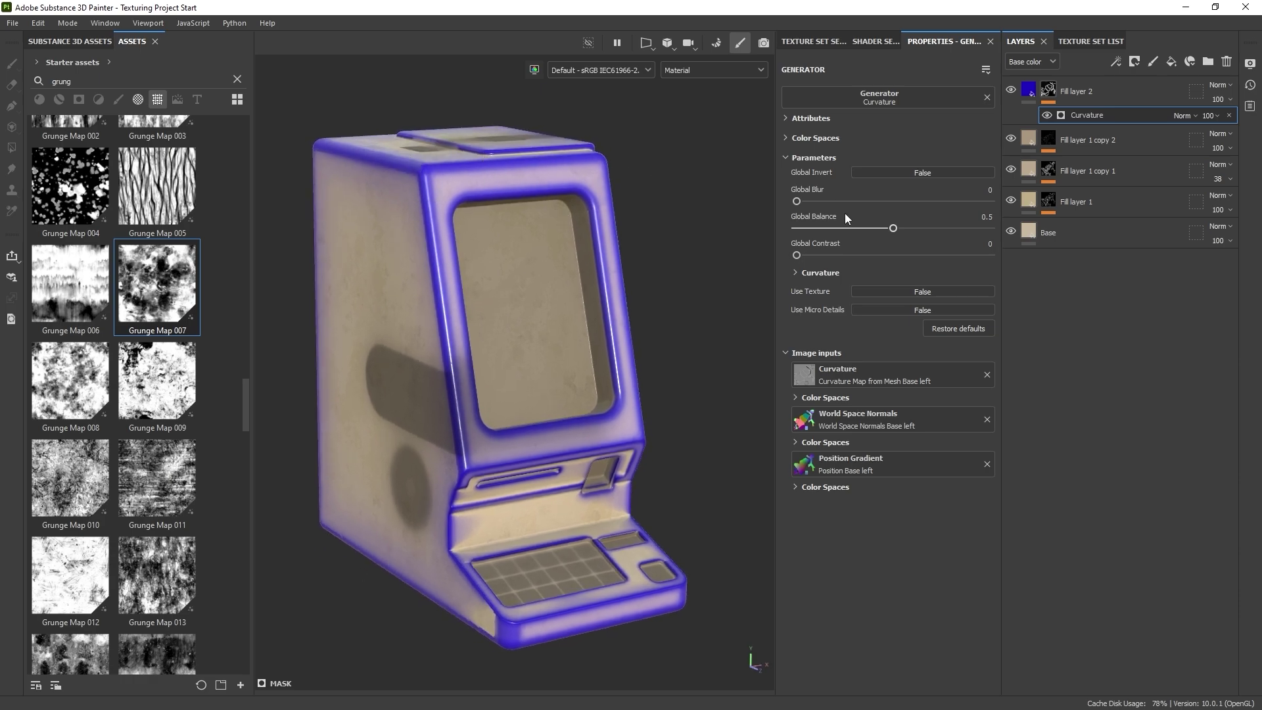
mouse_move(890, 226)
left_mouse_down()
mouse_move(861, 227)
mouse_move(900, 224)
mouse_move(889, 228)
left_mouse_up()
left_click_drag(795, 201, 812, 204)
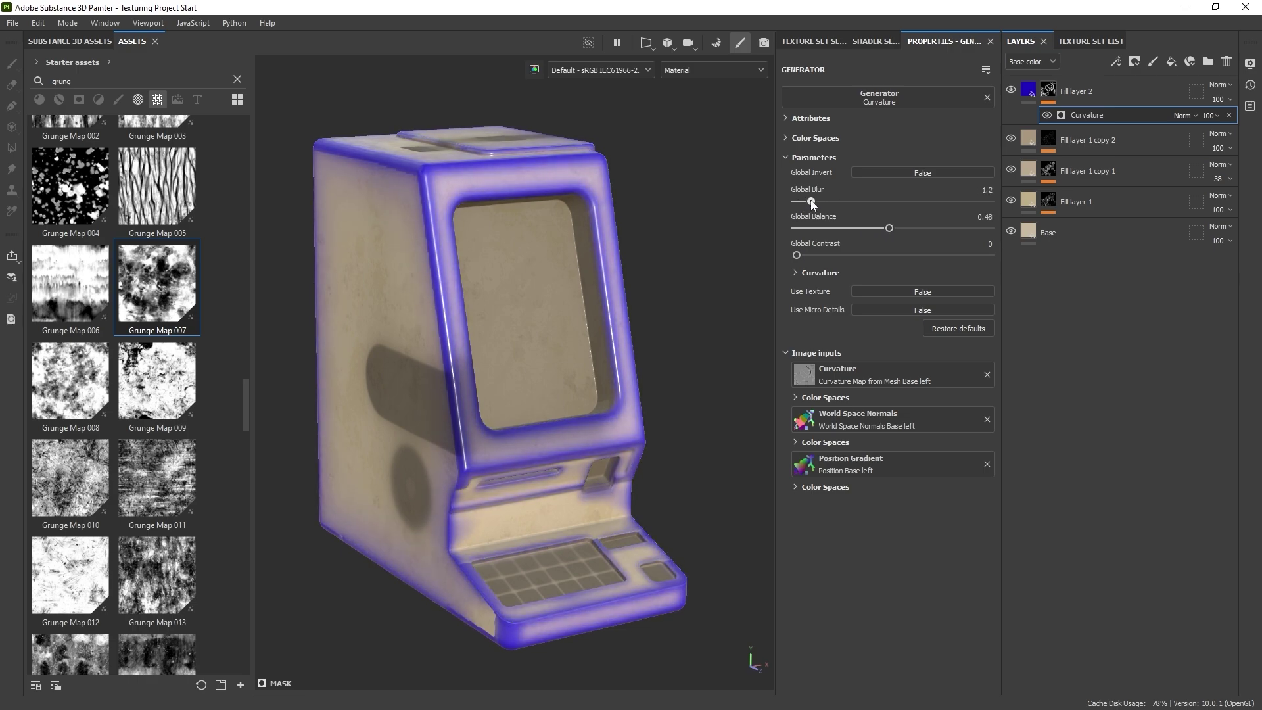
Step: Replace Fill layer 2's blue base color with a pale cream sampled from the model, and inspect the edges
left_click(1029, 91)
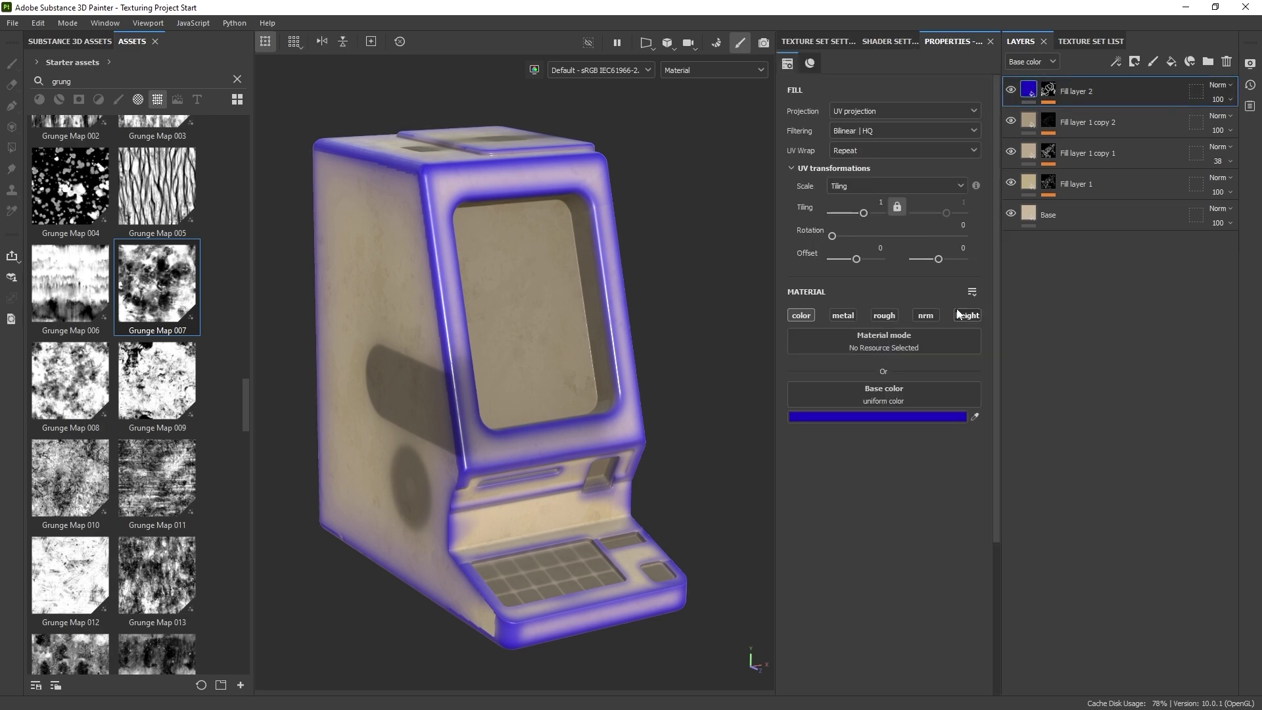
left_click(975, 417)
left_click(627, 289)
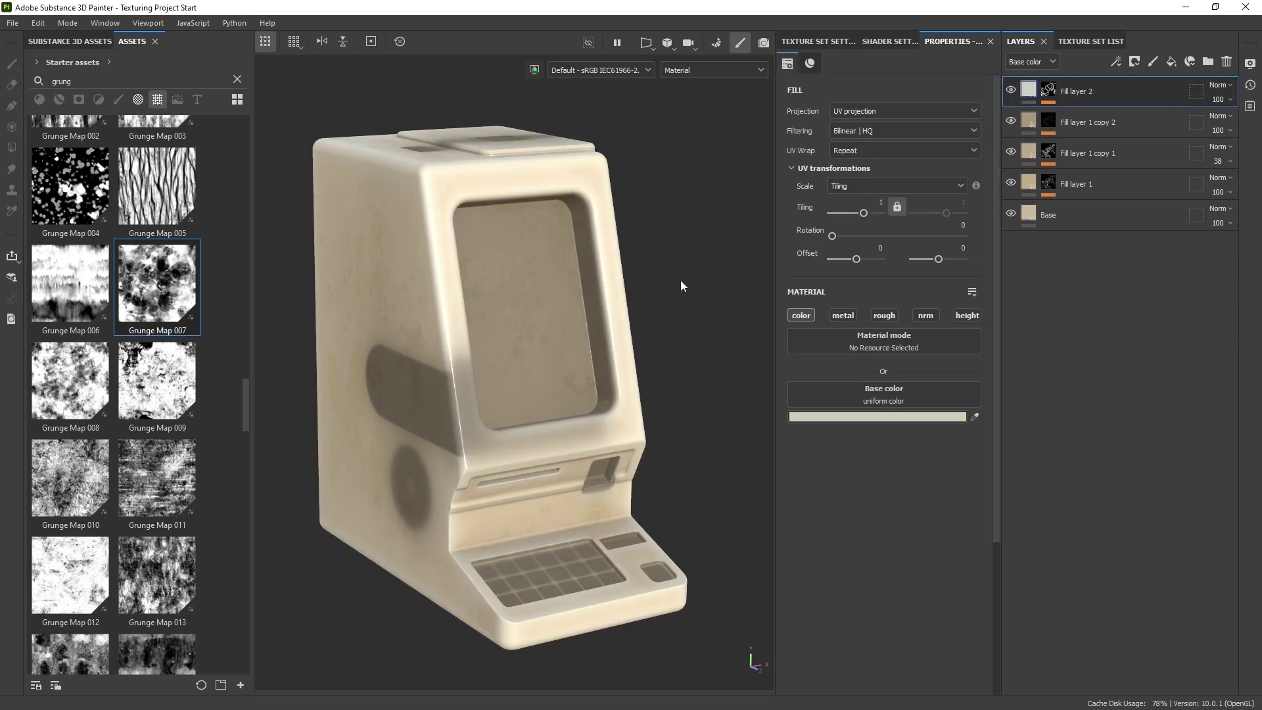
left_click_drag(680, 286, 743, 334, "alt")
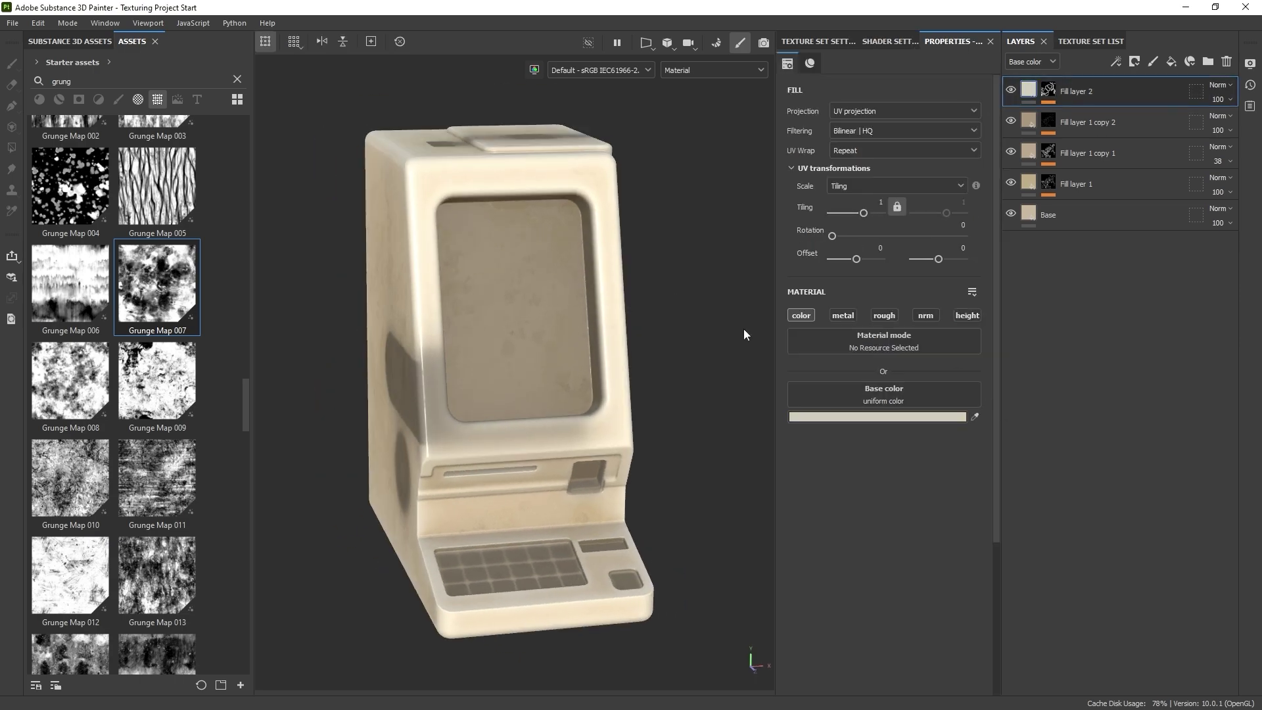
Step: Enable the roughness channel on Fill layer 2 and set its roughness to 0.2214
left_click(883, 316)
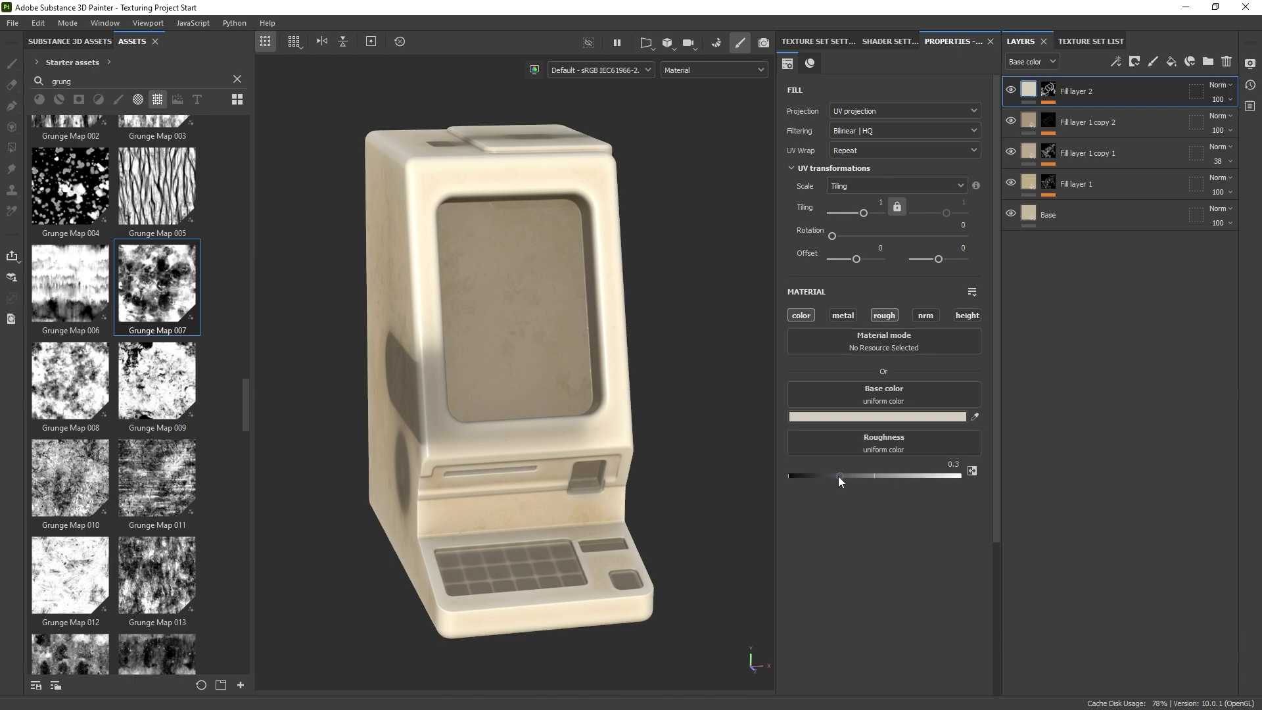
left_click_drag(838, 476, 826, 475)
left_click_drag(645, 411, 630, 397, "alt")
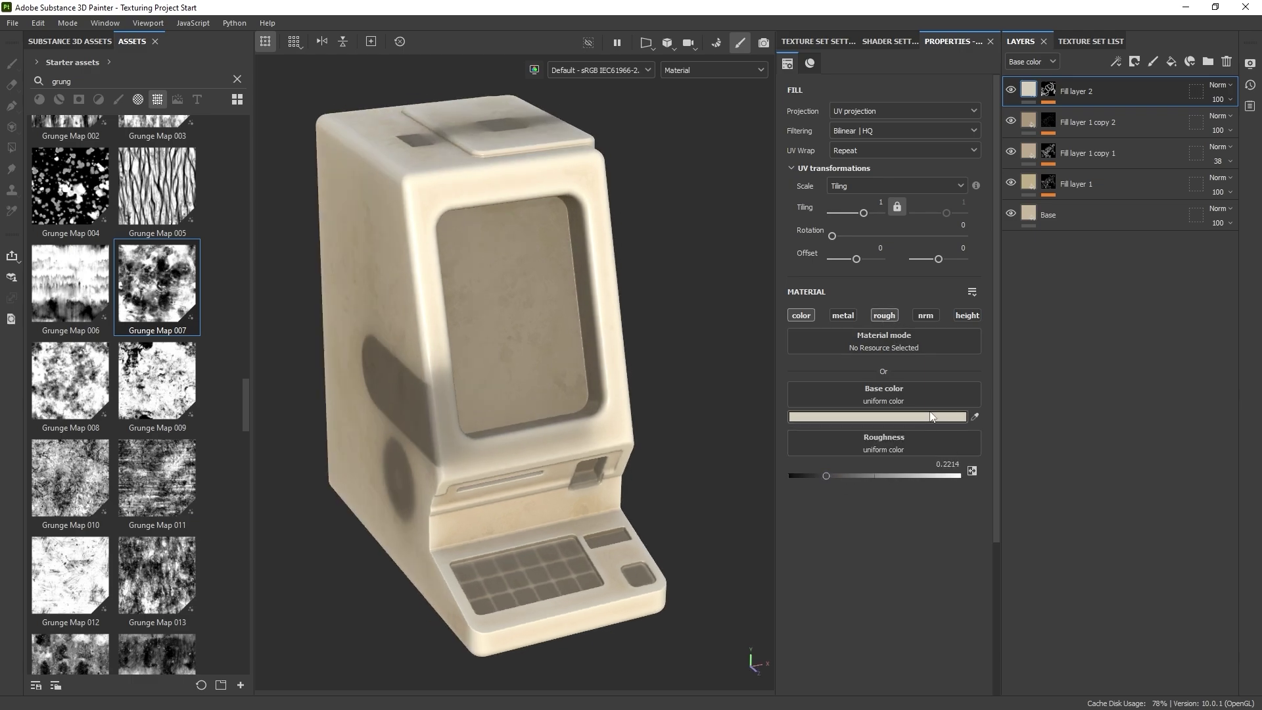
Step: Change Fill layer 2's base color to the darker grayish beige C2B99F
left_click(959, 416)
left_click_drag(964, 423, 968, 419)
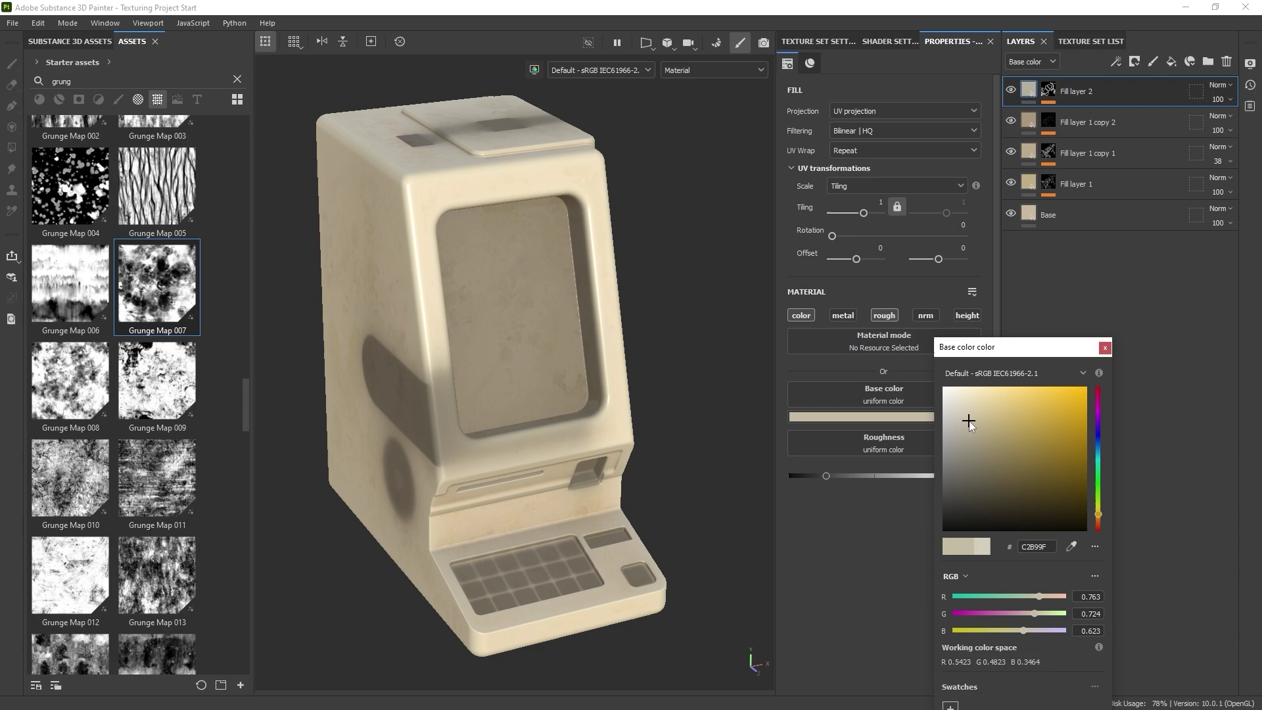
left_click(1105, 348)
Step: Inspect the edge highlights on the screen frame, card slot and keyboard tray, comparing the model with Fill layer 2 hidden and shown
left_click_drag(546, 406, 510, 390, "alt")
left_click(1008, 91)
left_click(1009, 91)
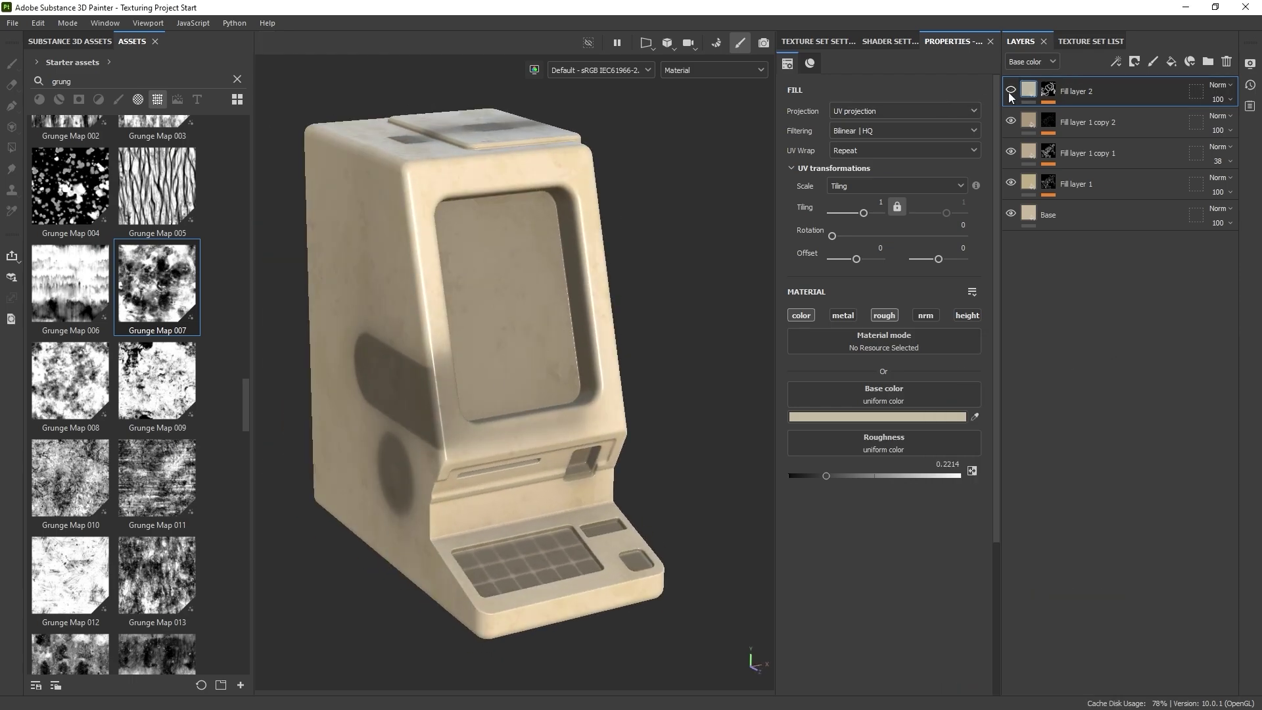
scroll(490, 659, "up", 5)
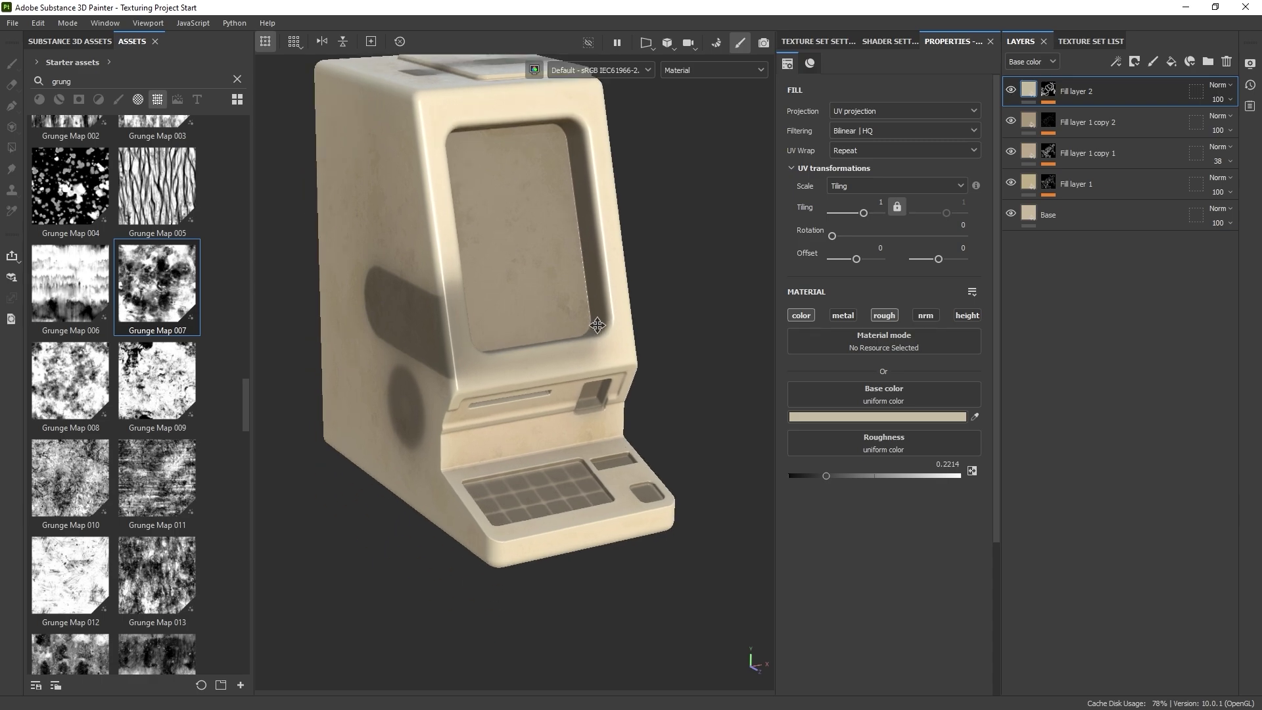
middle_click_drag(490, 660, 512, 564, "alt")
right_click_drag(512, 564, 499, 647, "alt")
middle_click_drag(542, 589, 550, 545, "alt")
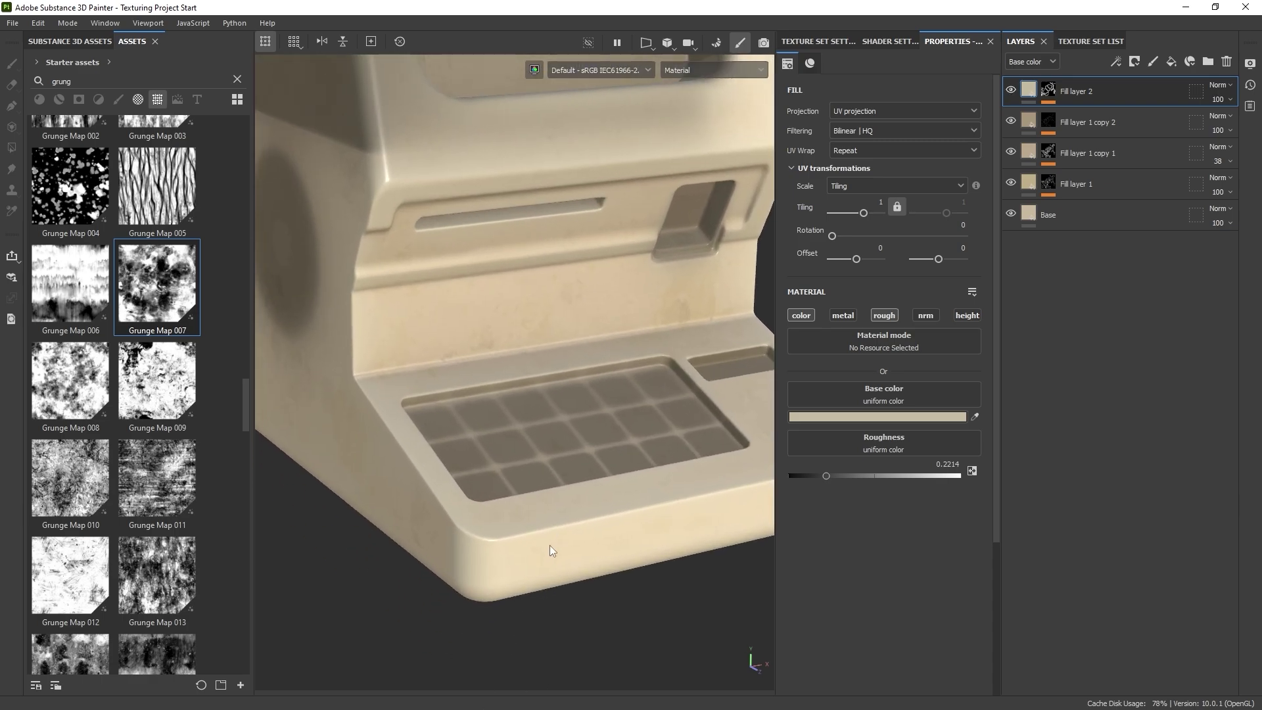
right_click_drag(550, 546, 537, 546, "shift")
left_click_drag(537, 546, 539, 500, "alt")
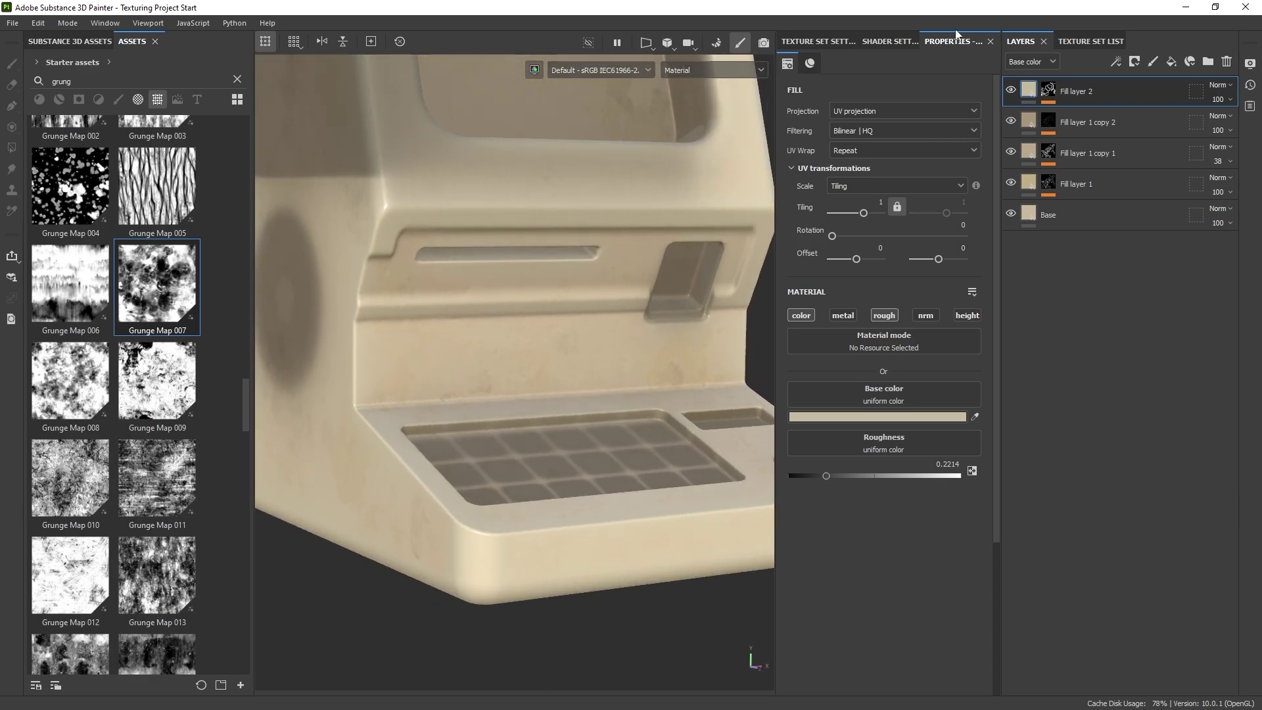
left_click(1014, 88)
left_click(1013, 88)
right_click_drag(582, 370, 552, 237, "alt")
middle_click_drag(552, 236, 569, 326, "alt")
right_click_drag(569, 327, 472, 160, "alt")
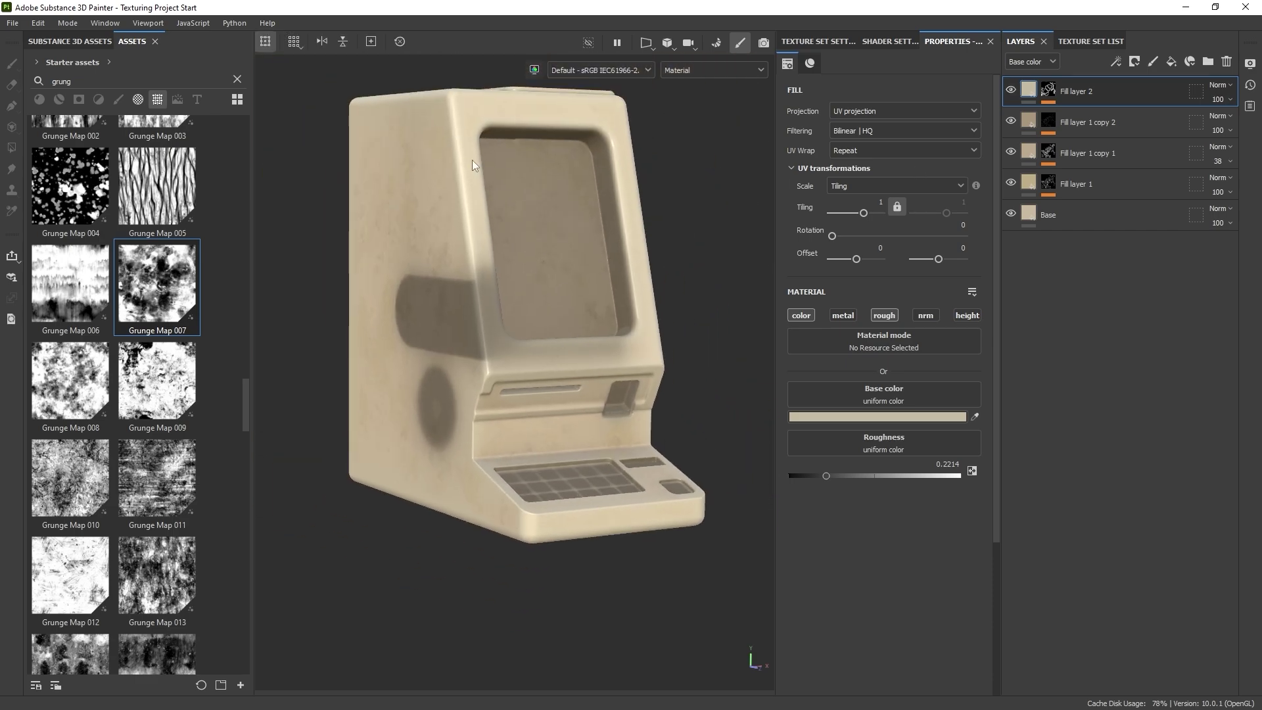
left_click_drag(472, 159, 492, 219, "alt")
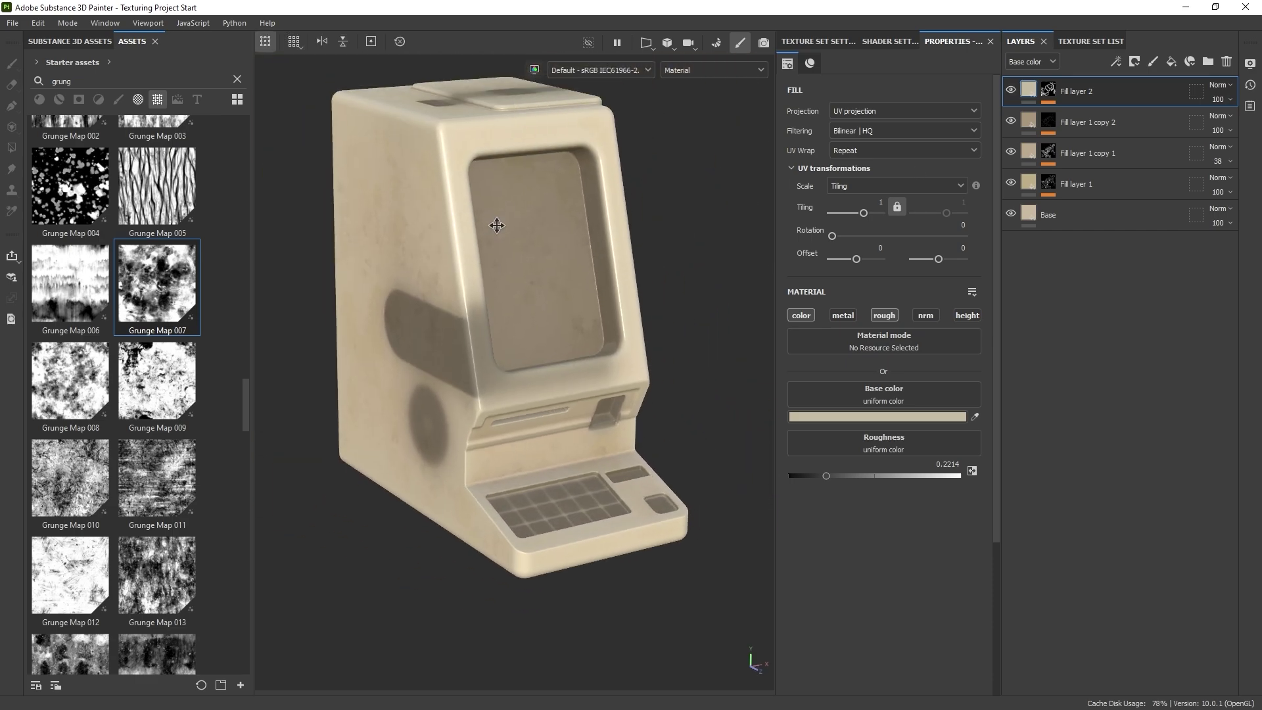
Step: Add a new fill layer above Fill layer 2 with only the color channel active, and give it a saturated blue base color
left_click(1171, 61)
left_click(811, 314)
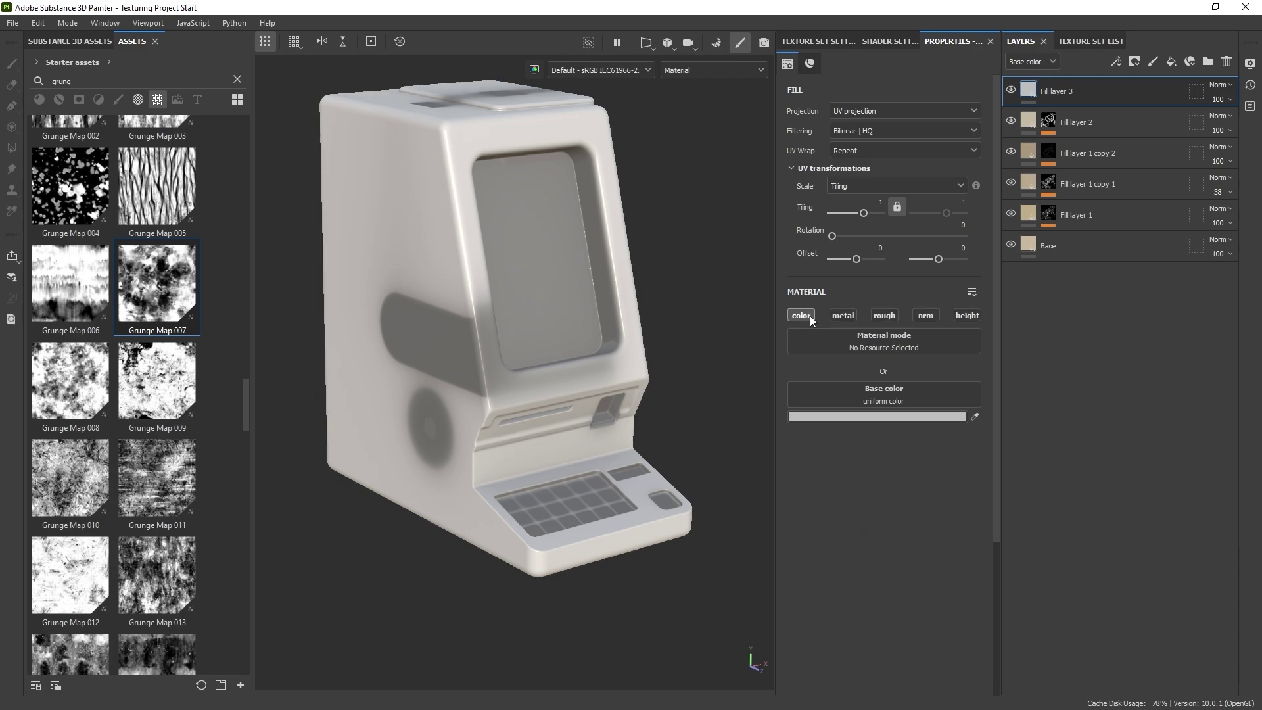
left_click(901, 418)
left_click_drag(1051, 436, 1107, 443)
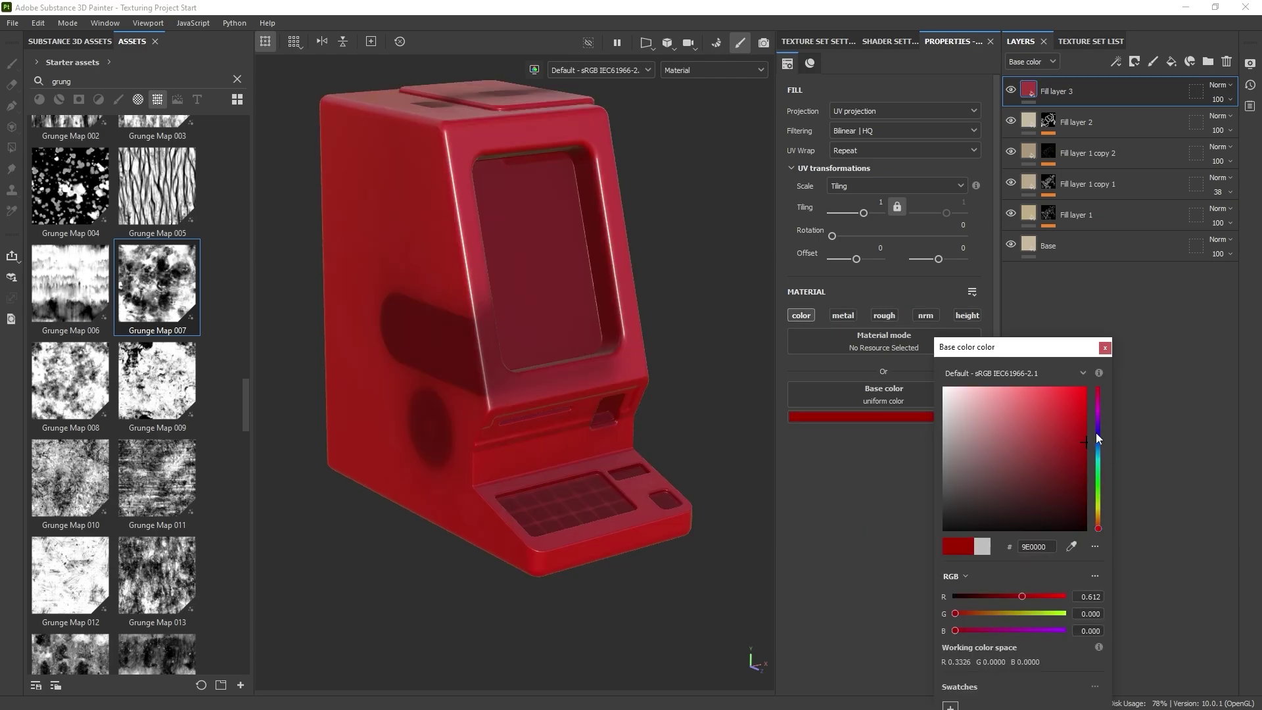
left_click(1097, 432)
left_click(1104, 347)
Step: Add a black mask to Fill layer 3 and apply an Ambient Occlusion generator to that mask
left_click_drag(710, 225, 670, 228, "alt")
middle_click_drag(672, 229, 663, 238, "alt")
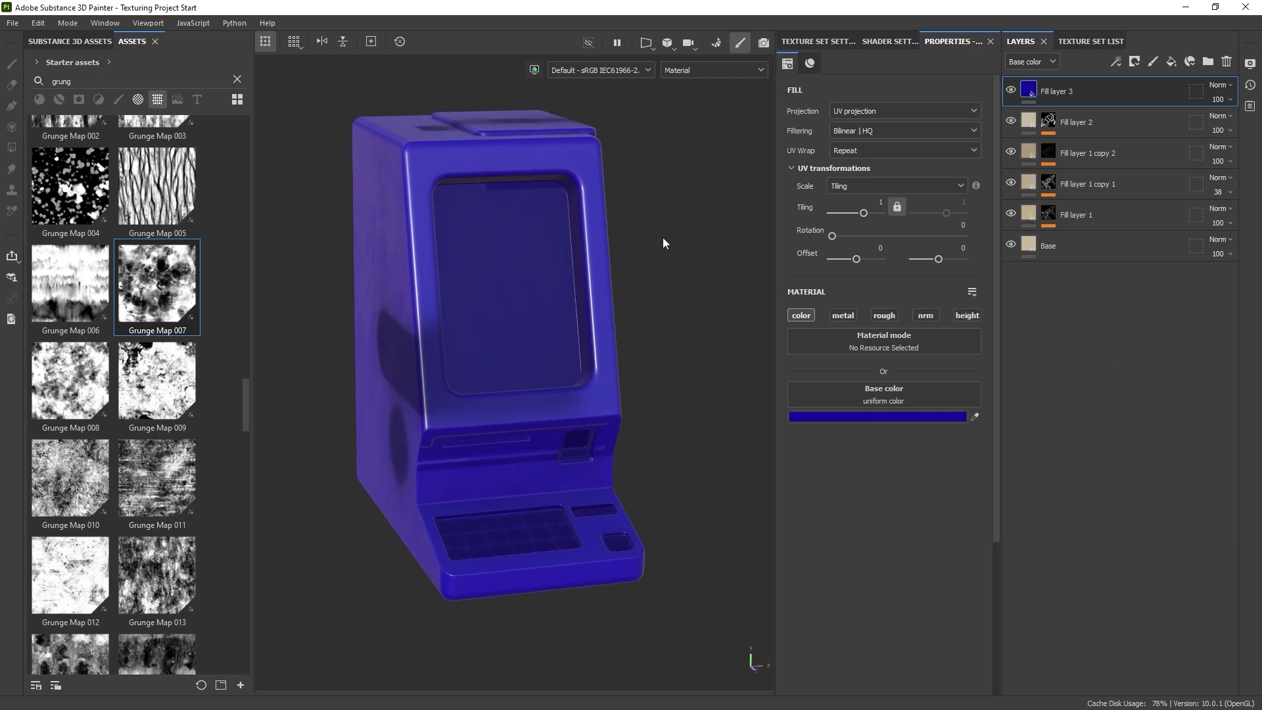
left_click(1134, 62)
left_click(1153, 91)
left_click(1115, 62)
left_click(1136, 78)
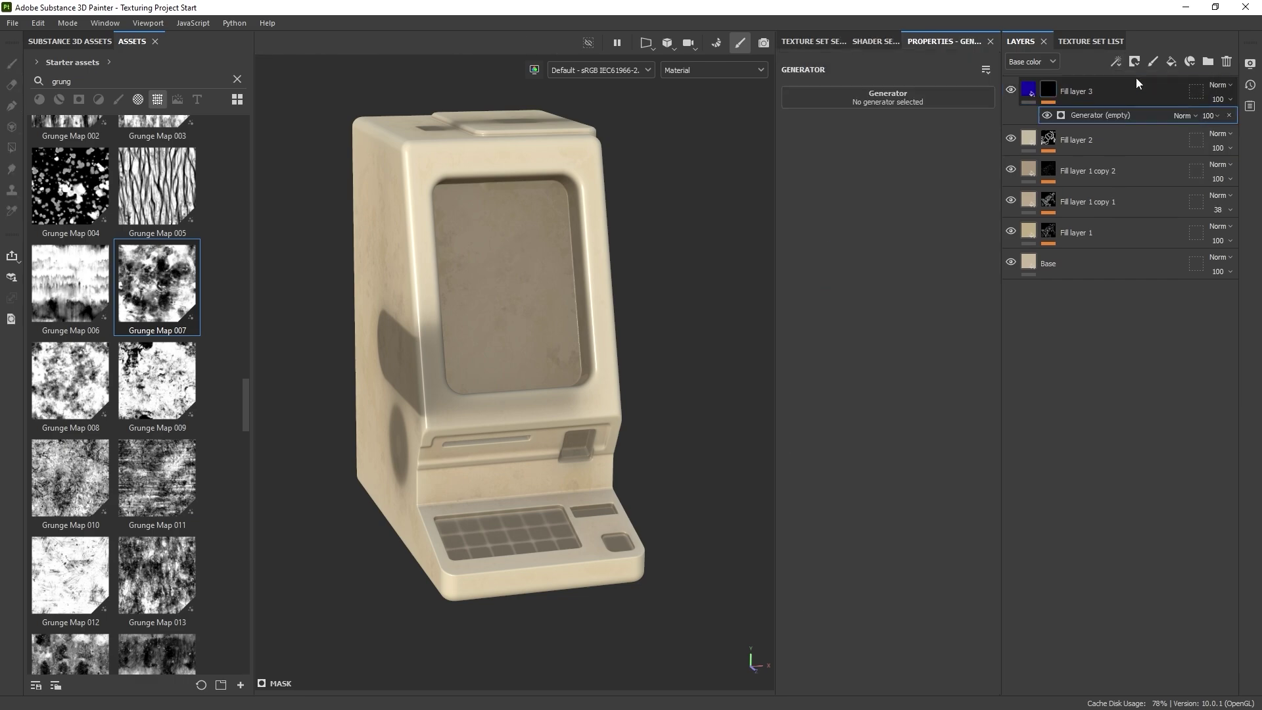
left_click(870, 97)
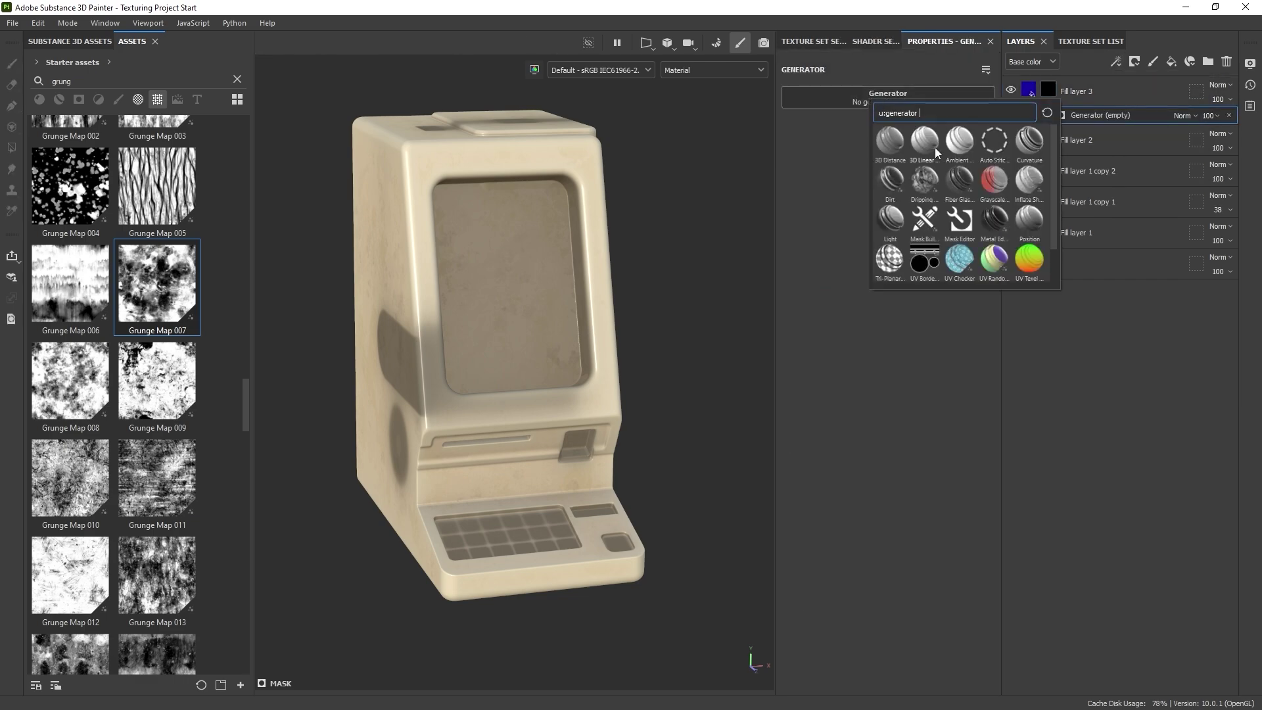
left_click(957, 143)
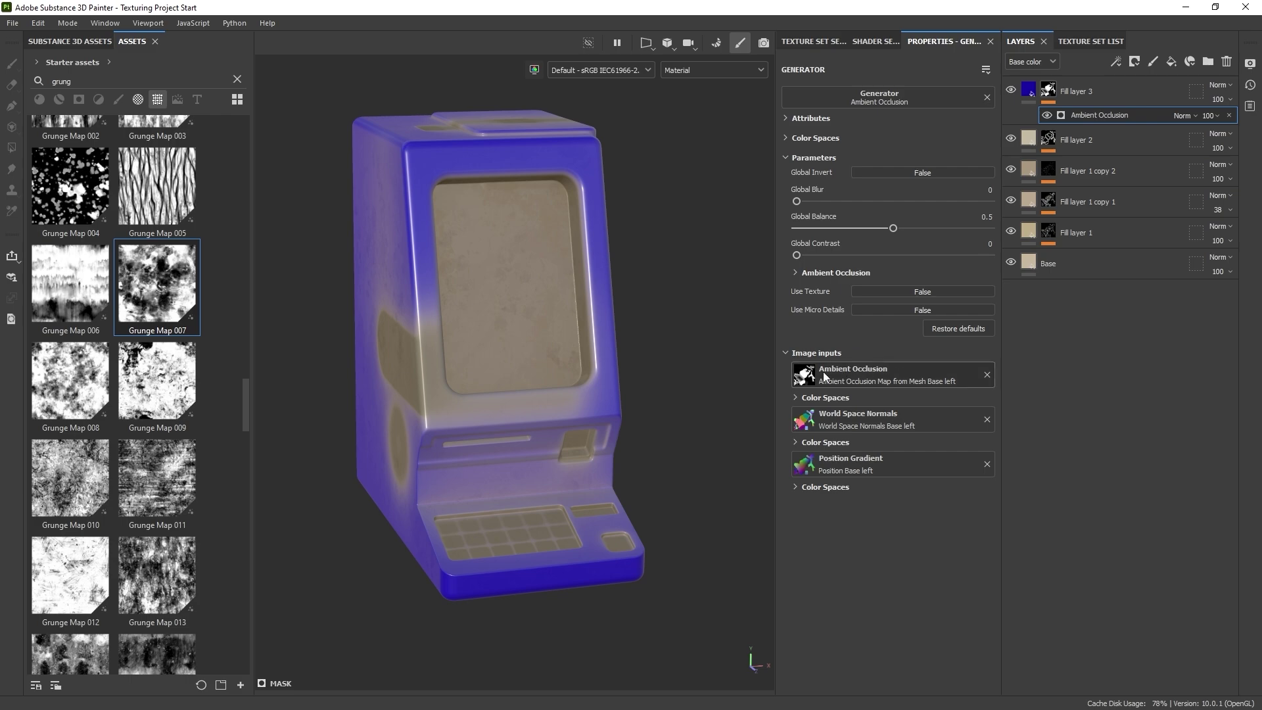
Step: Invert the Ambient Occlusion generator and adjust its global balance to strengthen the blue shading in the recesses and around attached parts
left_click_drag(584, 278, 637, 277, "alt")
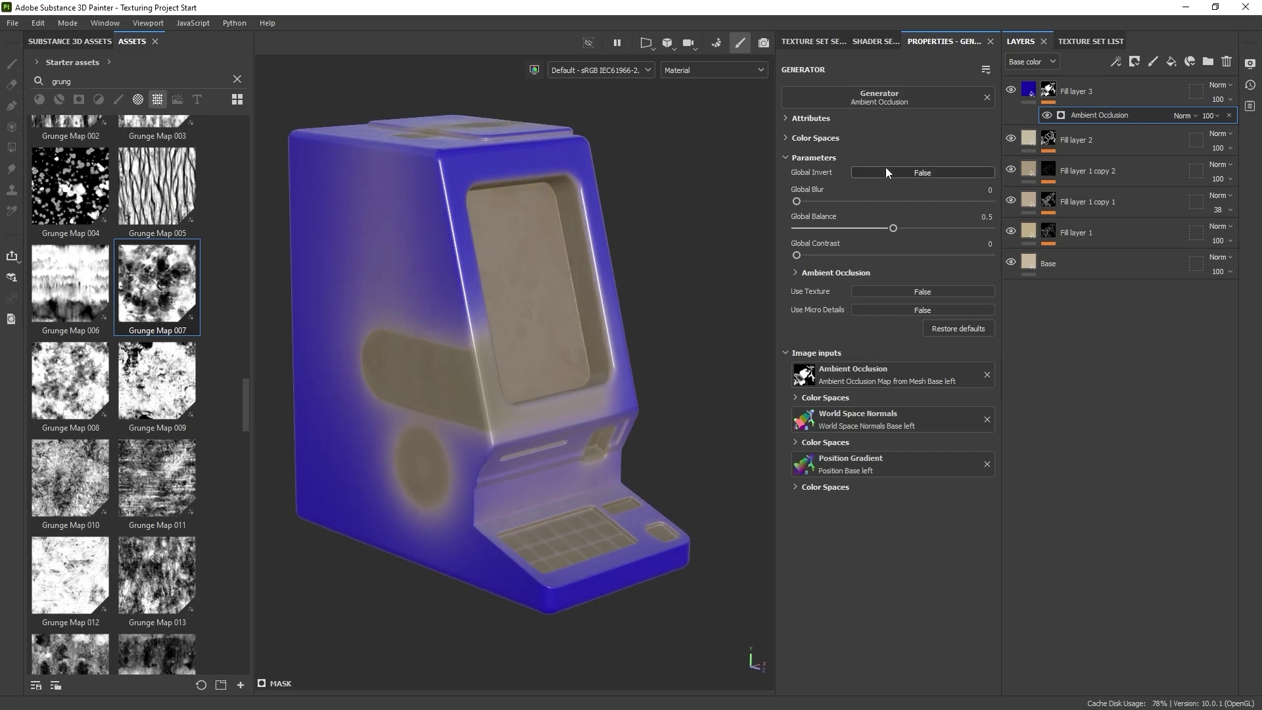
left_click(930, 173)
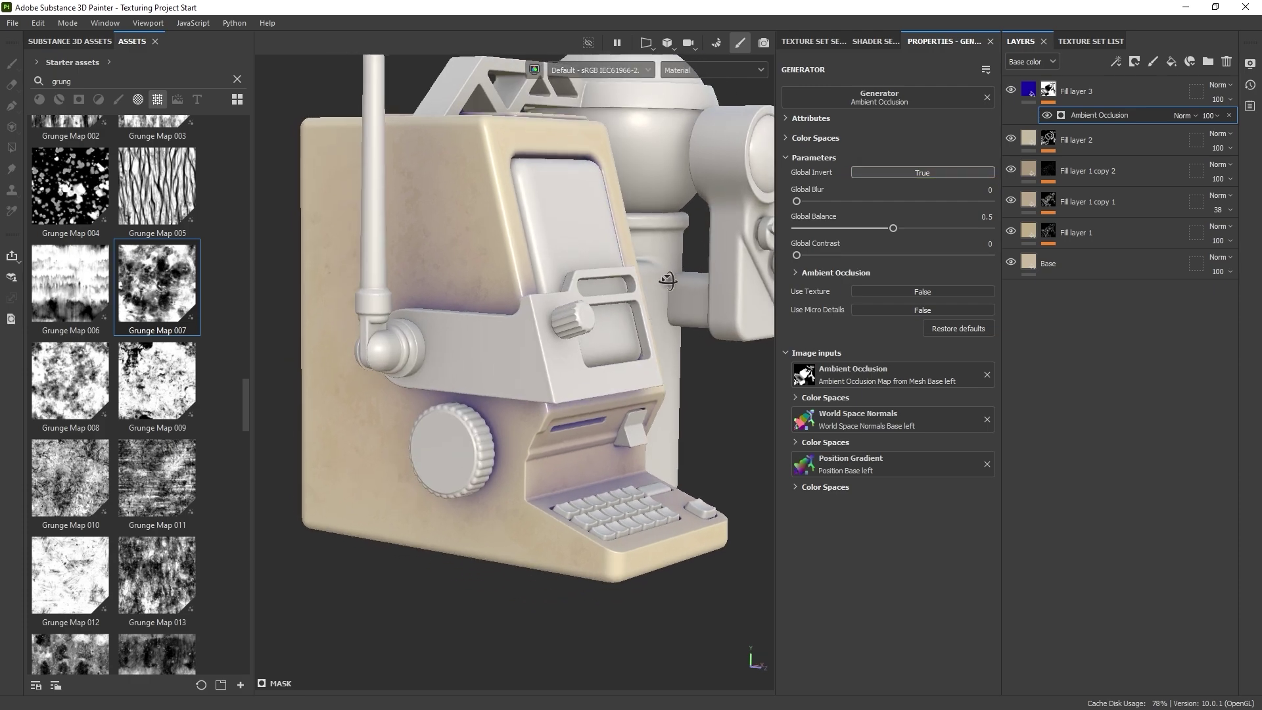
left_click_drag(668, 281, 648, 274, "alt")
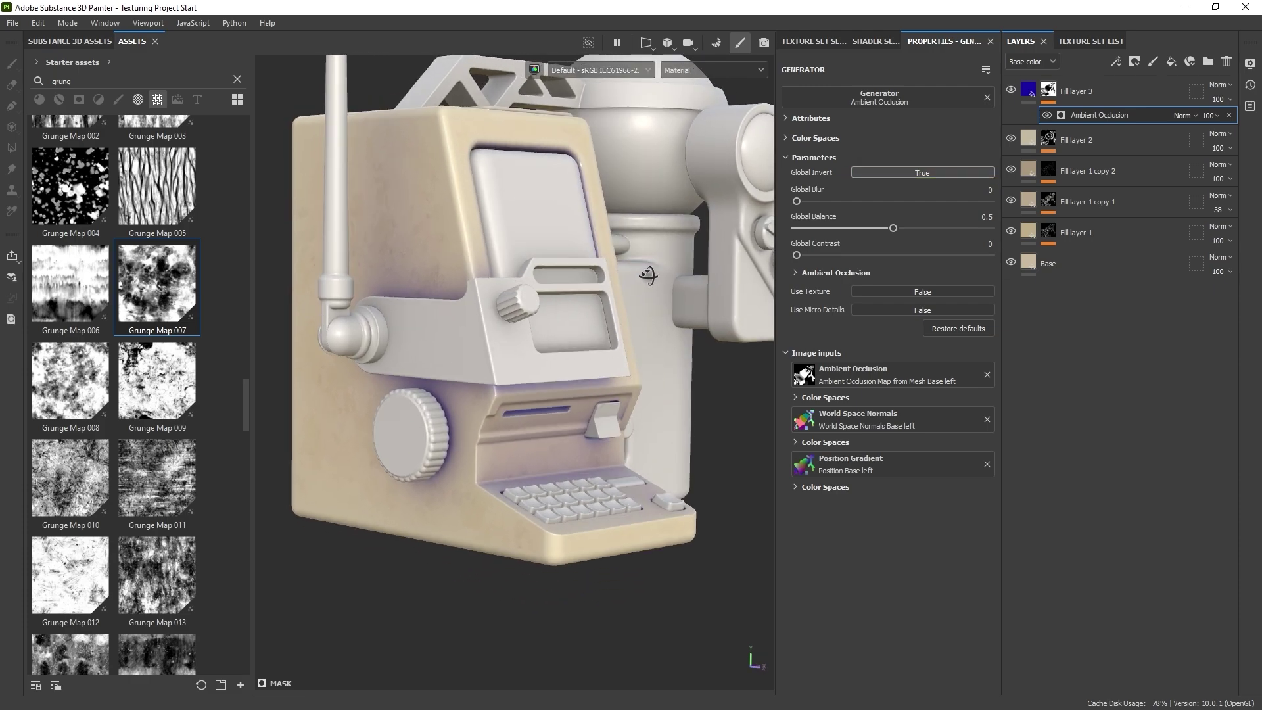
left_click_drag(890, 227, 885, 228)
mouse_move(846, 229)
left_mouse_down()
mouse_move(887, 230)
mouse_move(849, 229)
left_mouse_up()
Step: Replace Fill layer 3's blue base color with a sampled dark brown, 574119
left_click(1029, 88)
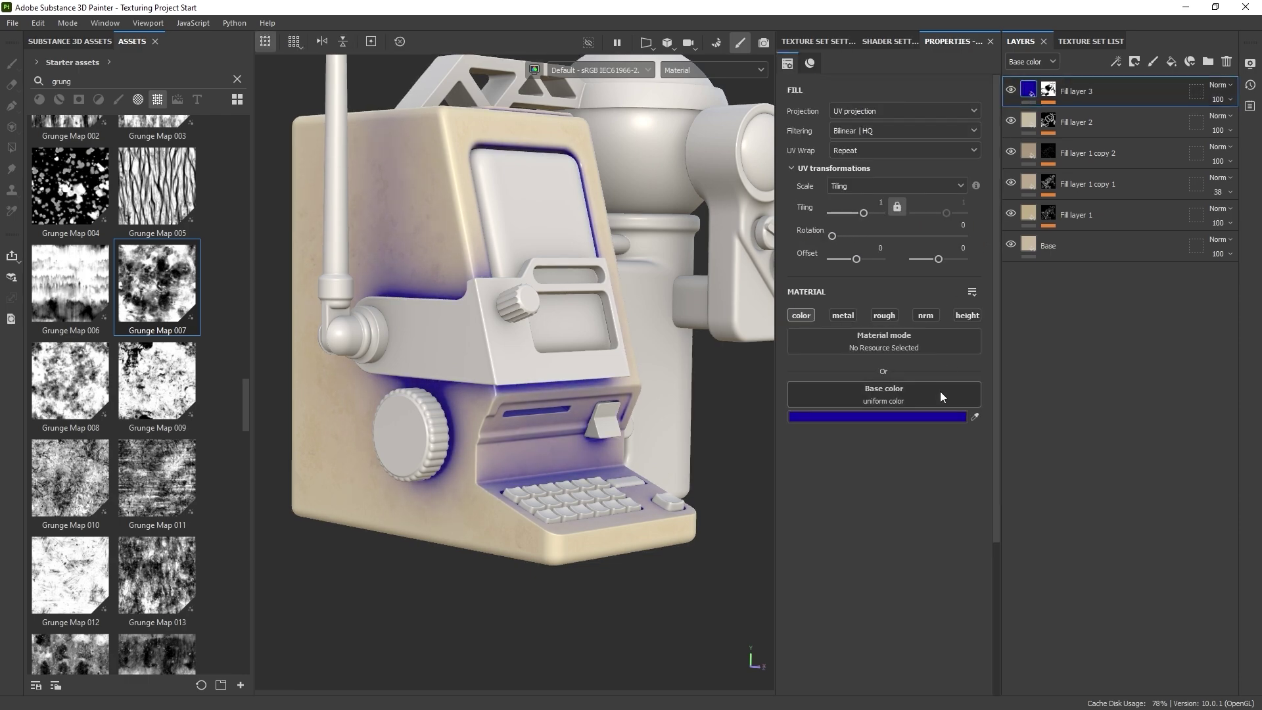
left_click(974, 416)
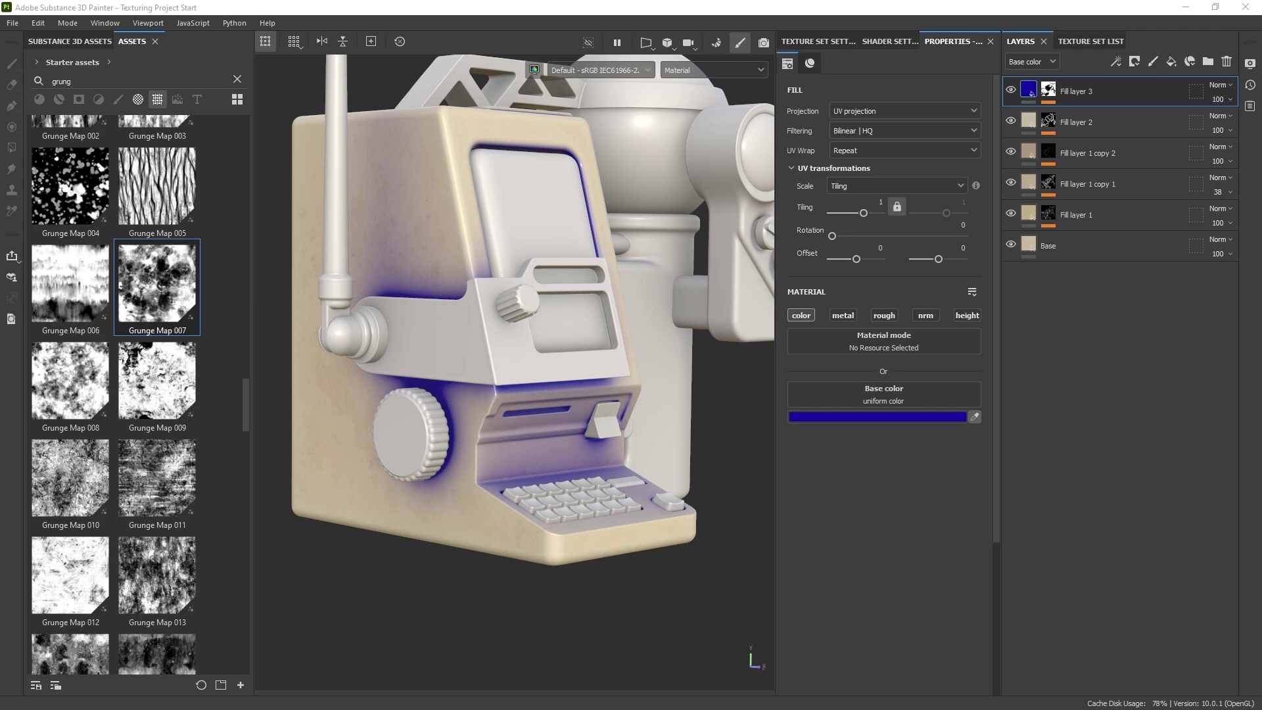
left_click(705, 436)
left_click_drag(705, 436, 767, 444, "alt")
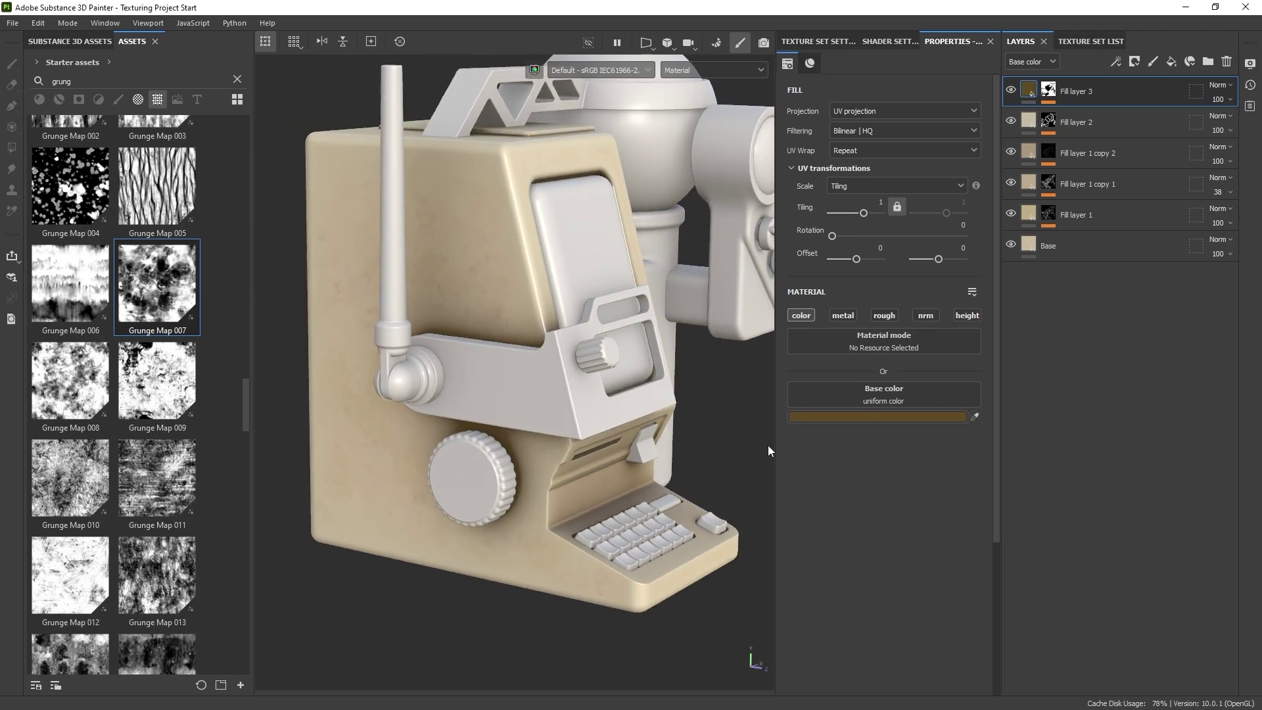
Step: Desaturate and slightly lighten Fill layer 3's brown base color to 69593D
left_click(912, 405)
left_click(874, 415)
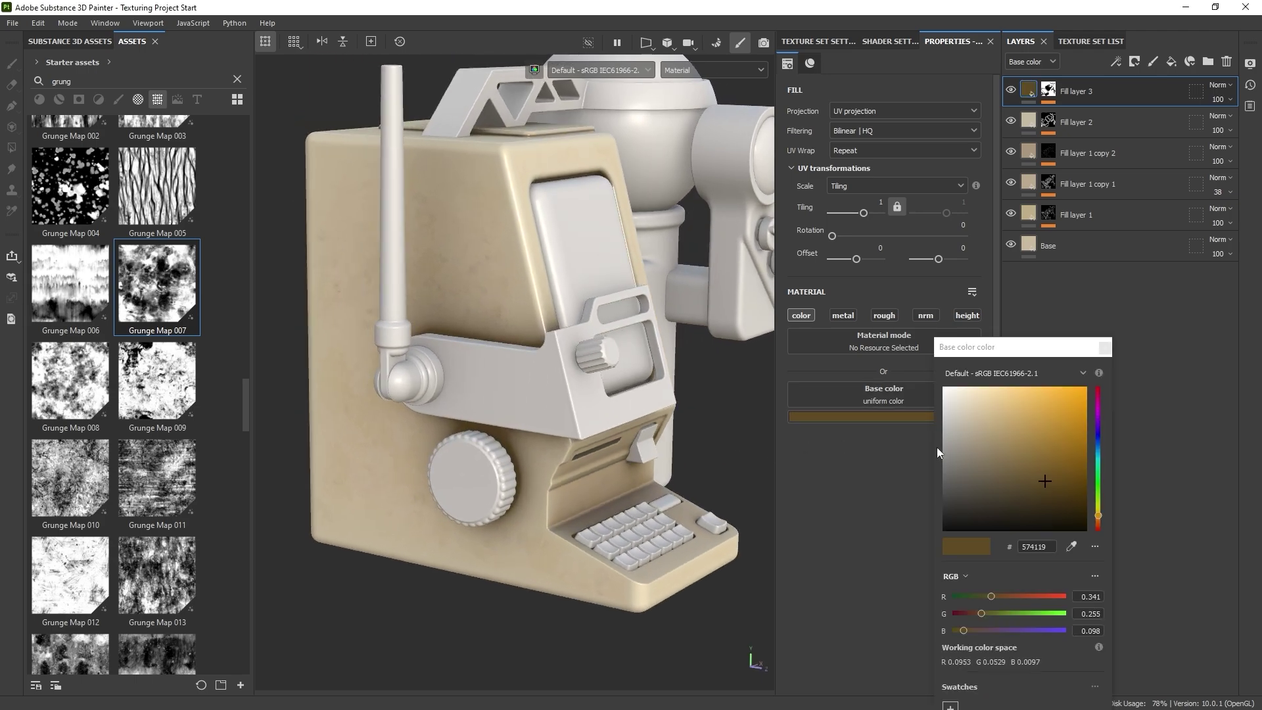
left_click(1007, 483)
left_click_drag(1007, 483, 1001, 471)
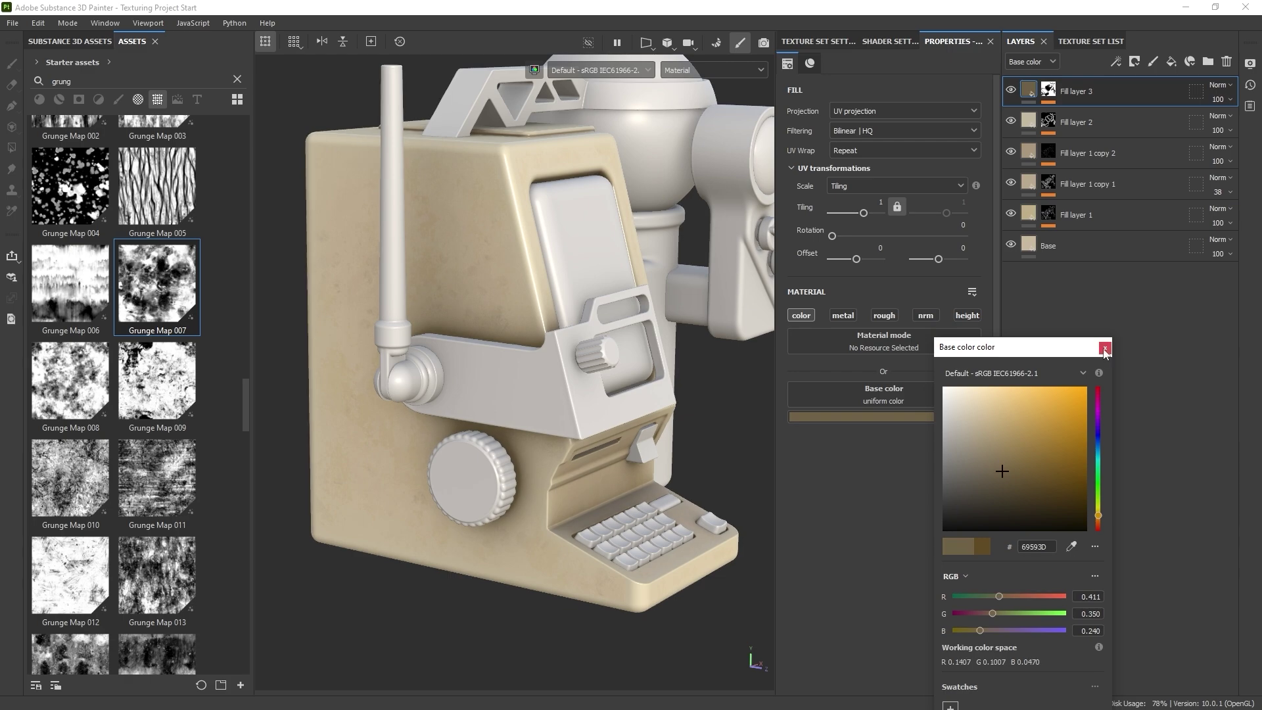
left_click(1104, 348)
Step: Enable the roughness channel on Fill layer 3 and set its roughness to 0.7939
left_click(884, 316)
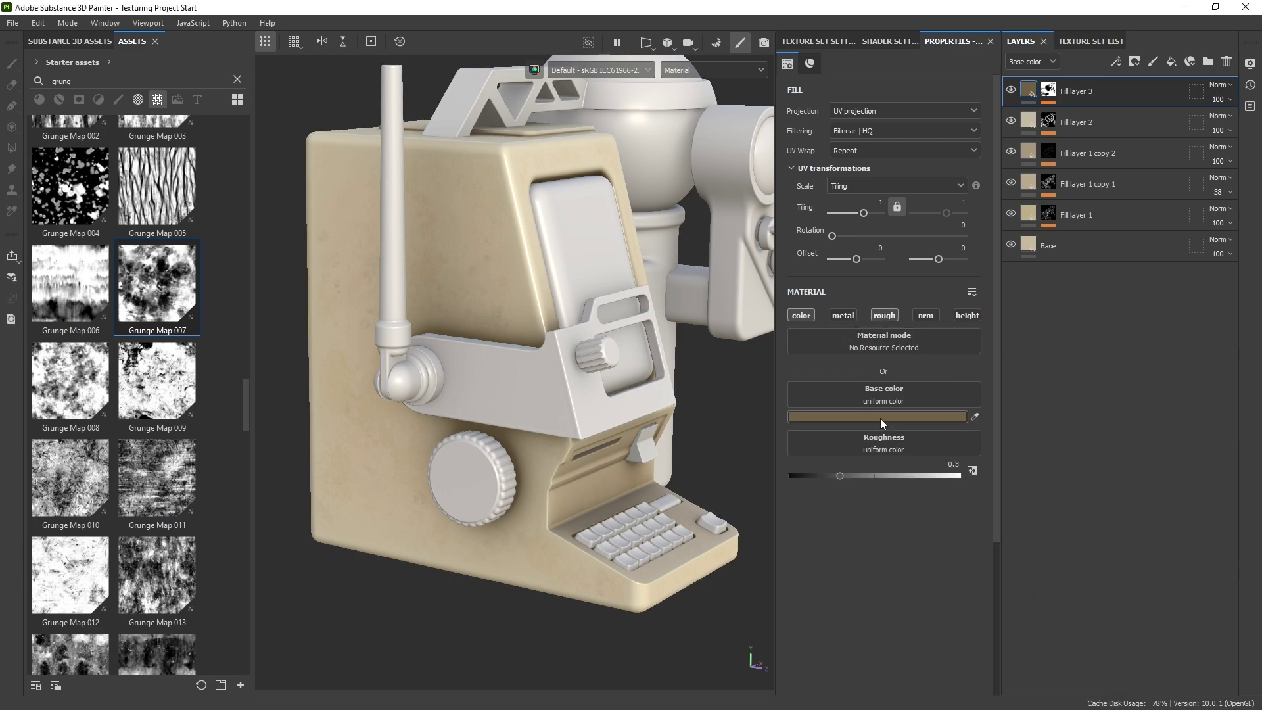
left_click_drag(877, 475, 925, 475)
Step: Examine the occlusion dirt around the dial, slot and keyboard from several angles, both with the casing isolated and with the whole model shown
left_click_drag(722, 316, 596, 339, "alt")
left_click_drag(474, 355, 516, 351, "alt")
middle_click_drag(517, 351, 531, 330, "alt")
right_click_drag(532, 331, 515, 439, "alt")
left_click_drag(477, 356, 479, 381, "alt")
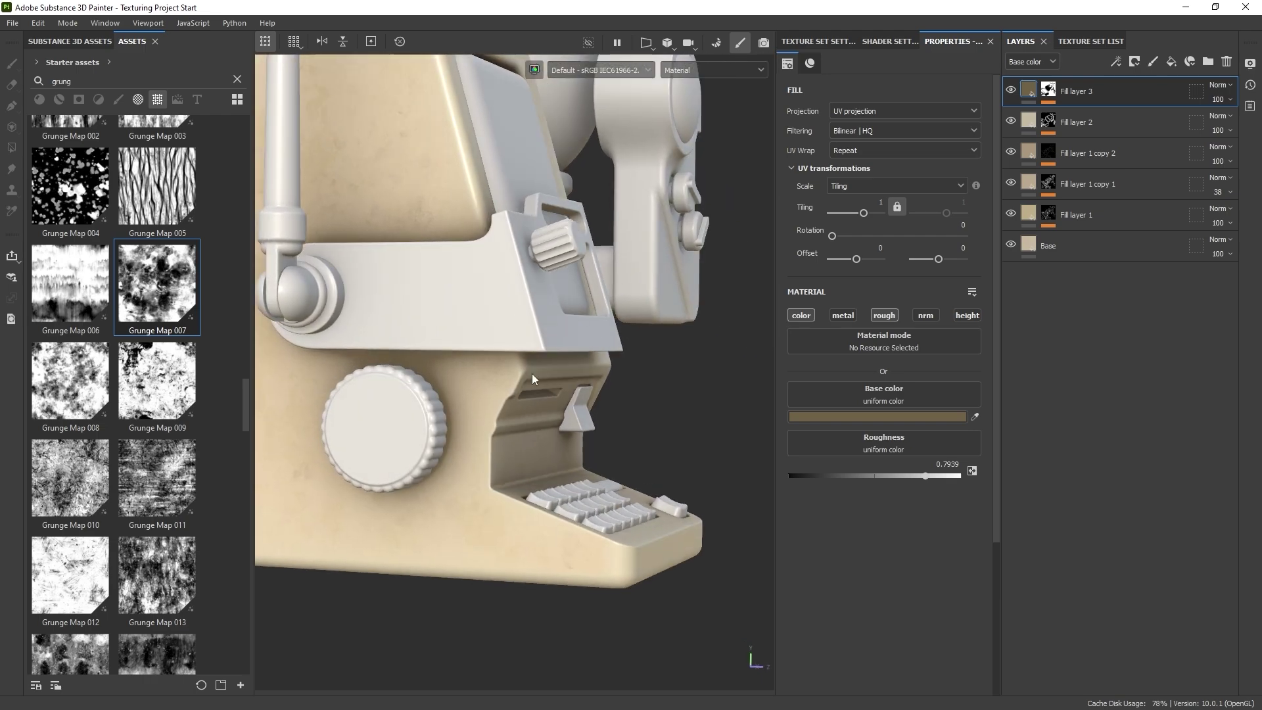
left_click_drag(581, 299, 439, 338, "alt")
right_click_drag(439, 337, 500, 226, "alt")
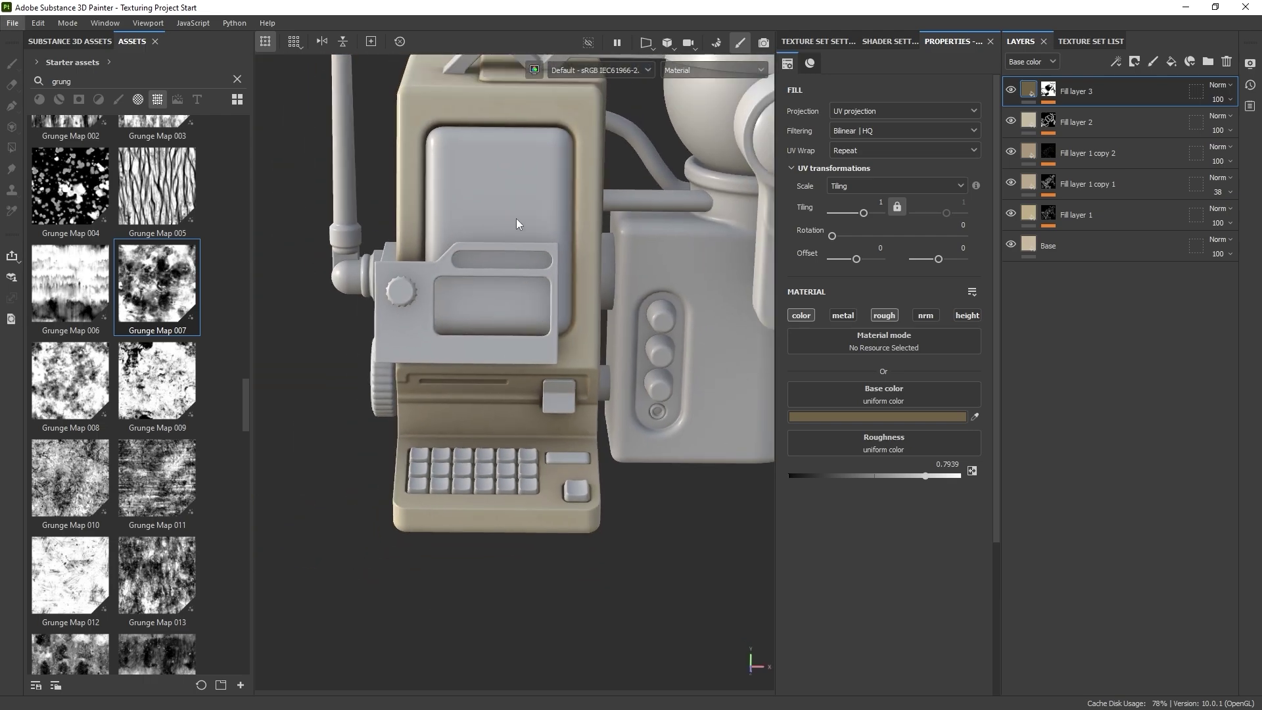
key("alt+q")
right_click_drag(586, 229, 611, 230, "shift")
key("alt+q")
left_click_drag(539, 197, 601, 311, "alt")
middle_click_drag(601, 311, 595, 340, "alt")
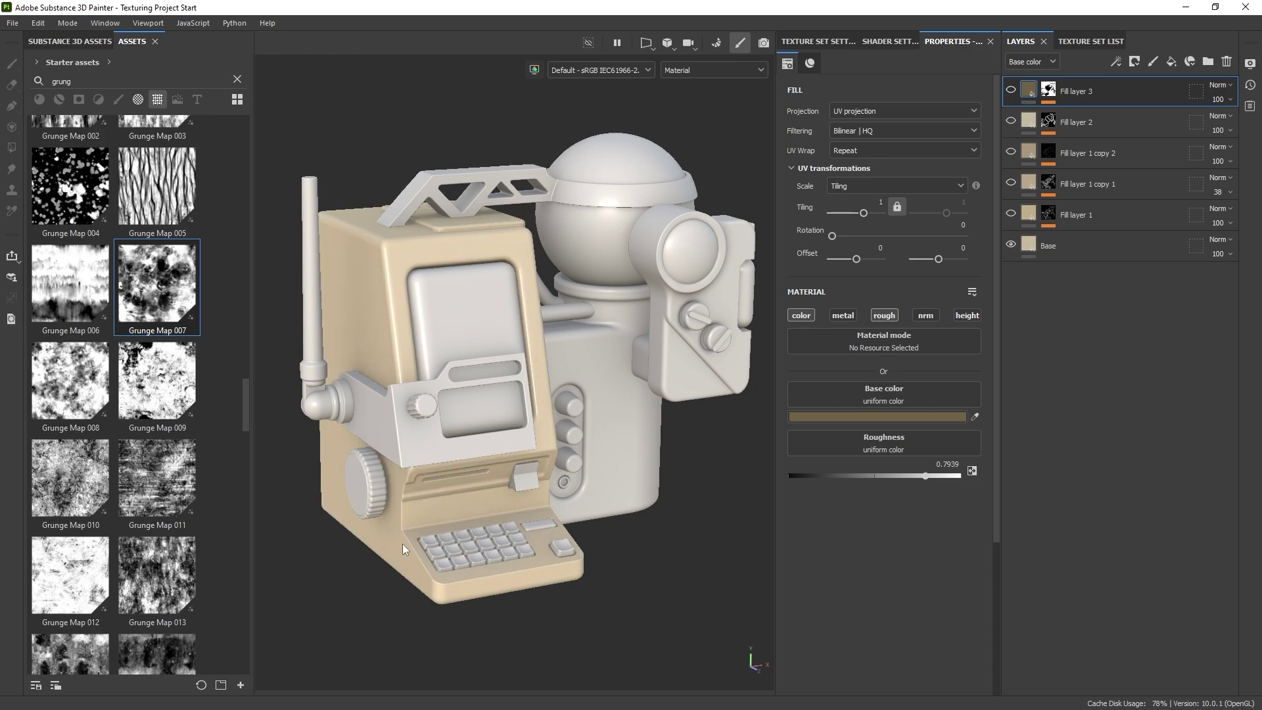
Step: Show all the hidden fill layers above Base again and compare the layered plastic with the plain base material
left_click_drag(460, 600, 546, 493, "alt")
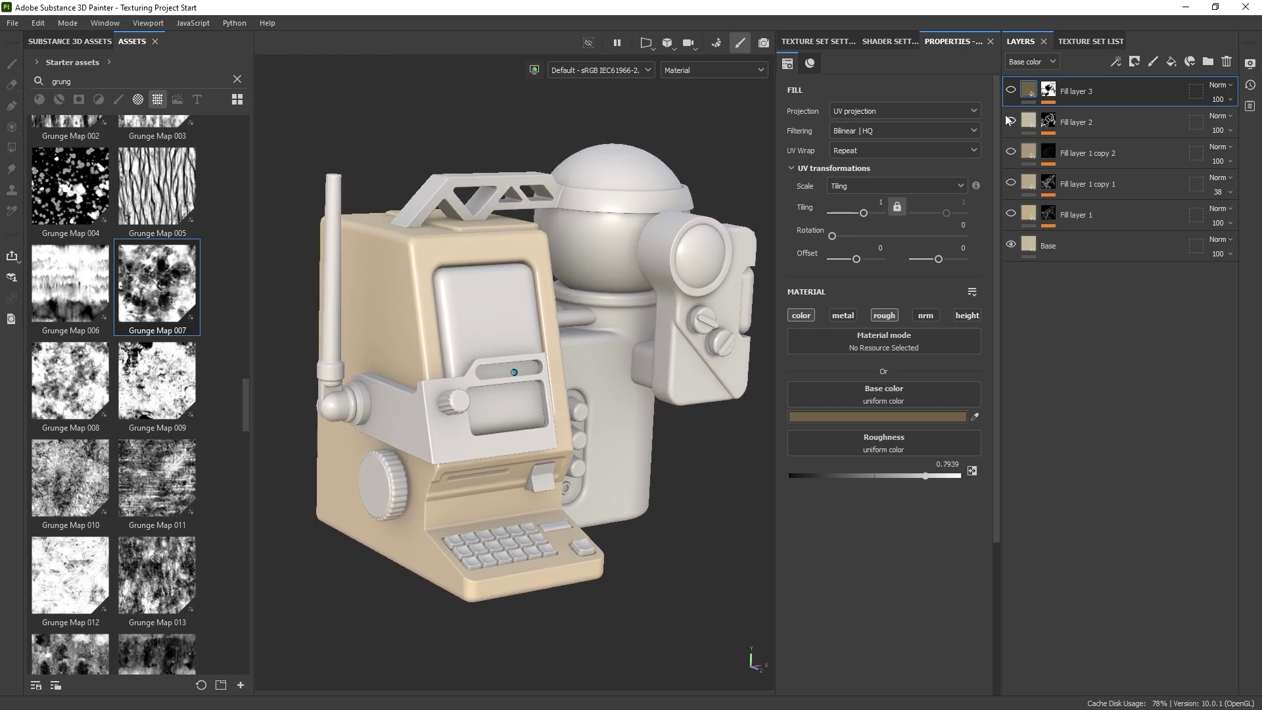
left_click_drag(1009, 207, 1011, 215)
left_click_drag(743, 520, 712, 522, "alt")
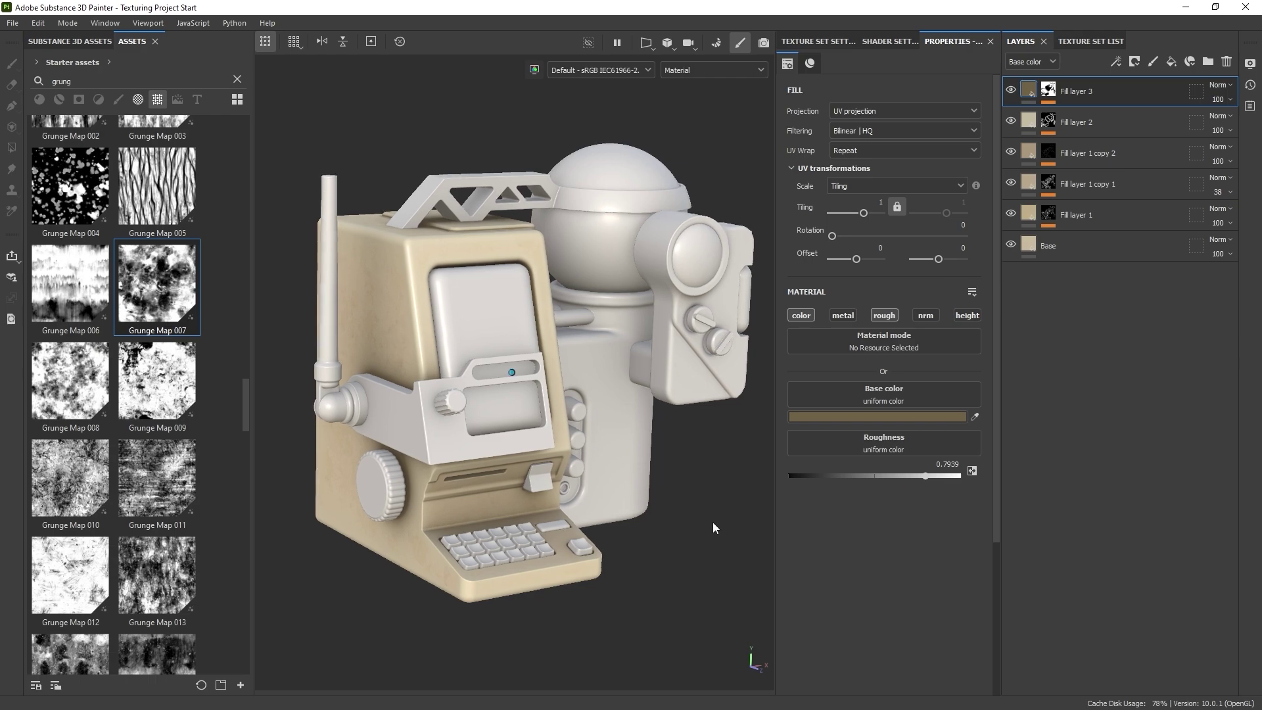